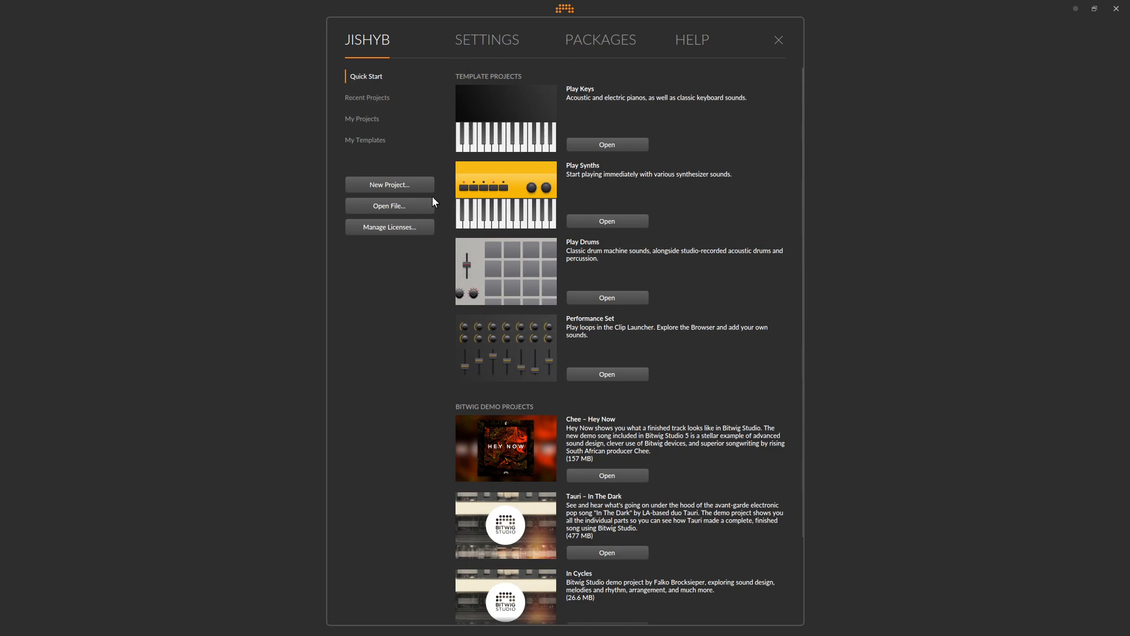
# - Review the template setting for new projects in the Behavior settings and the list of available templates
pyautogui.click(454, 59)
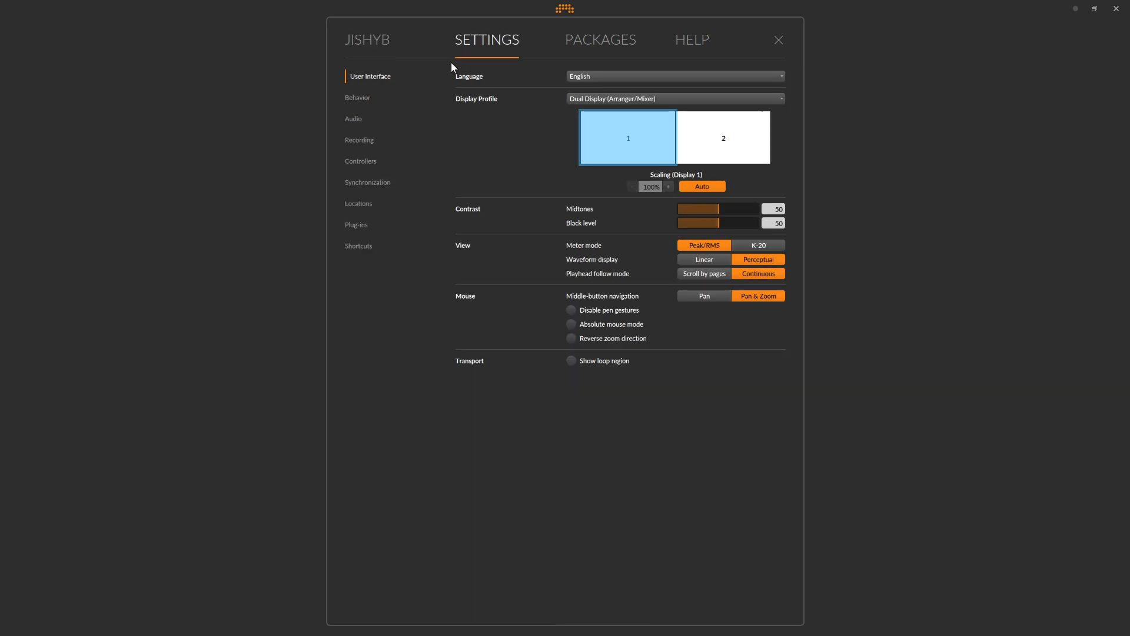
pyautogui.click(358, 99)
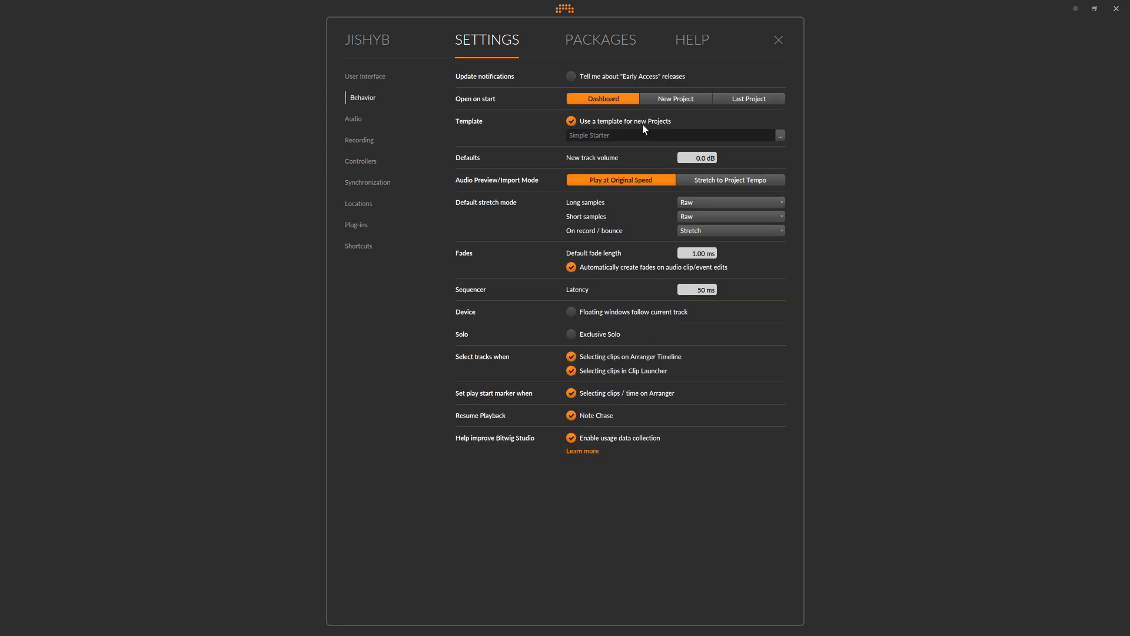
pyautogui.click(571, 119)
pyautogui.click(571, 119)
pyautogui.click(781, 135)
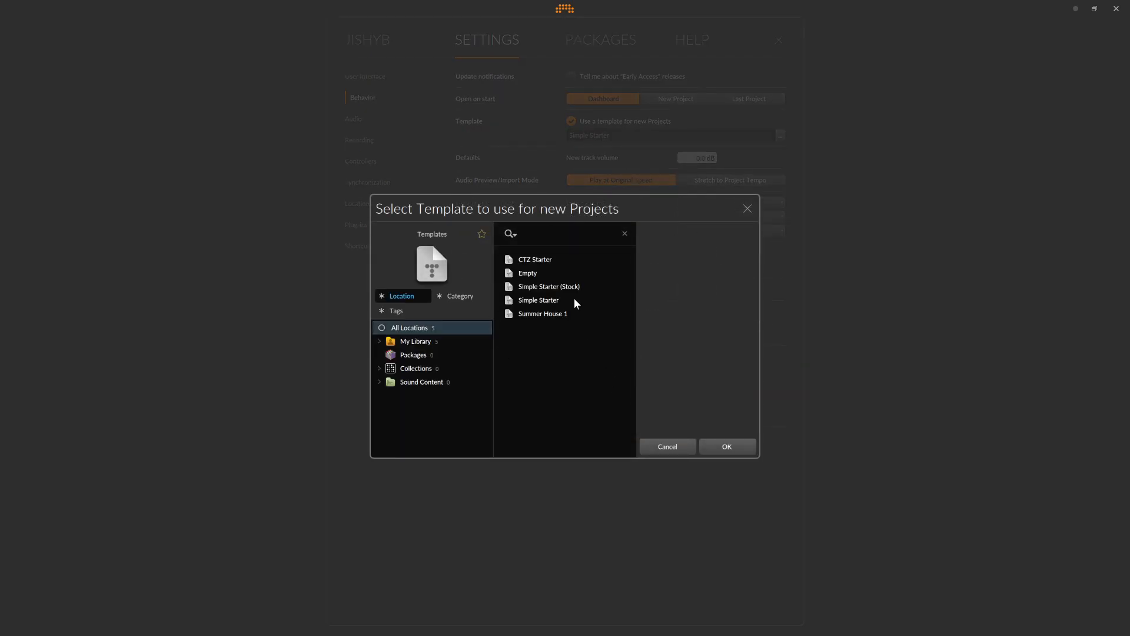
pyautogui.click(747, 210)
pyautogui.click(360, 44)
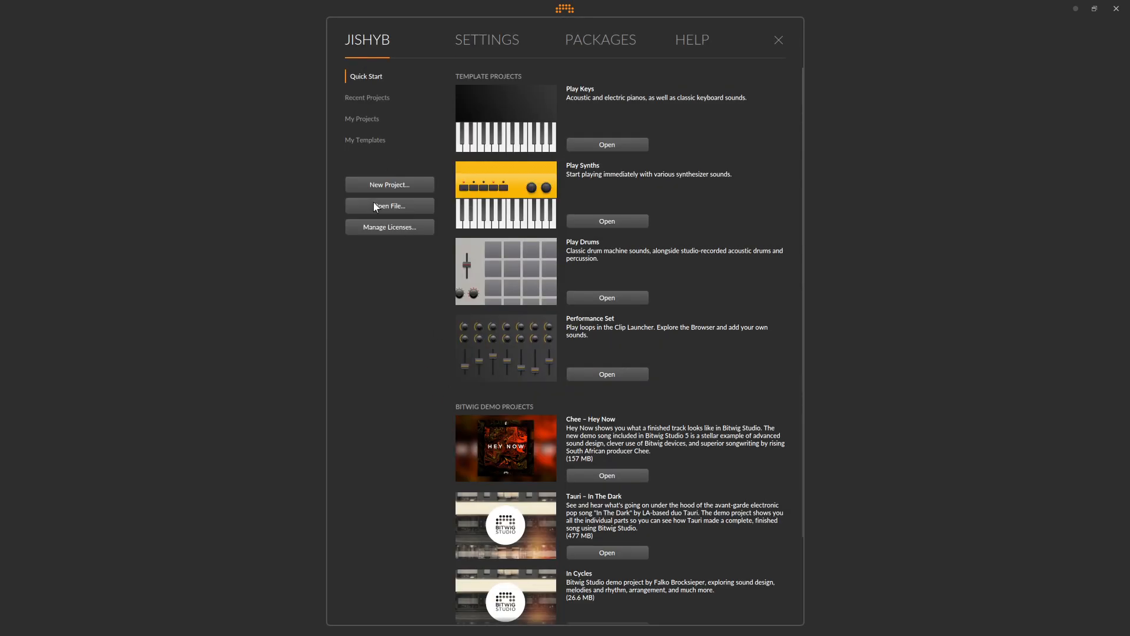
# - Create a new project from the default template and inspect its Reference Track and the clip launcher
pyautogui.click(382, 185)
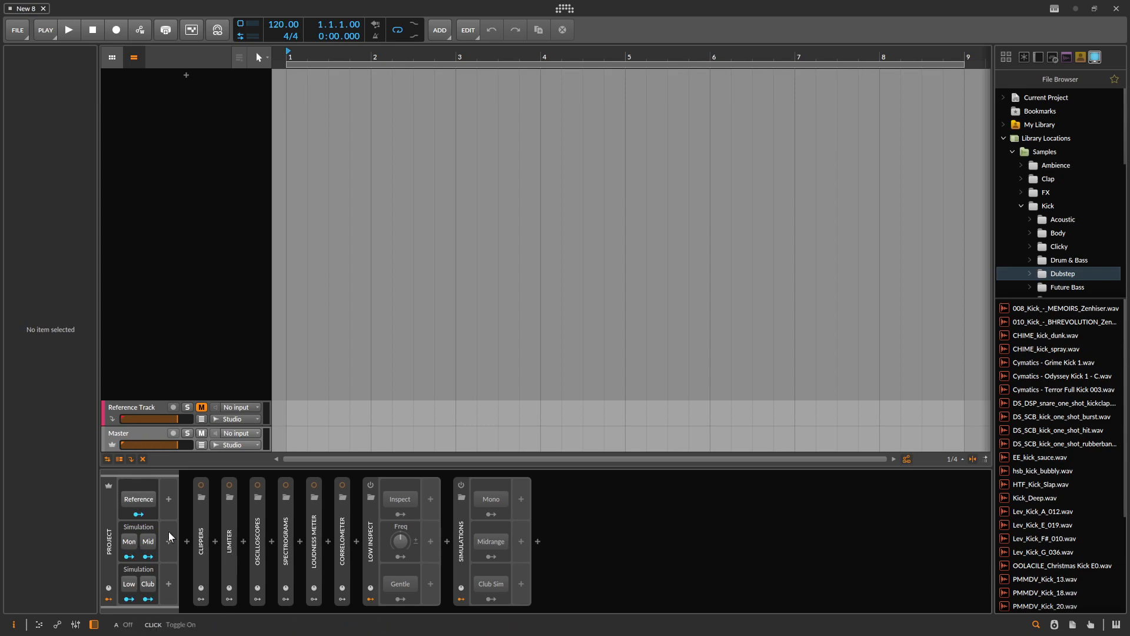
pyautogui.click(163, 406)
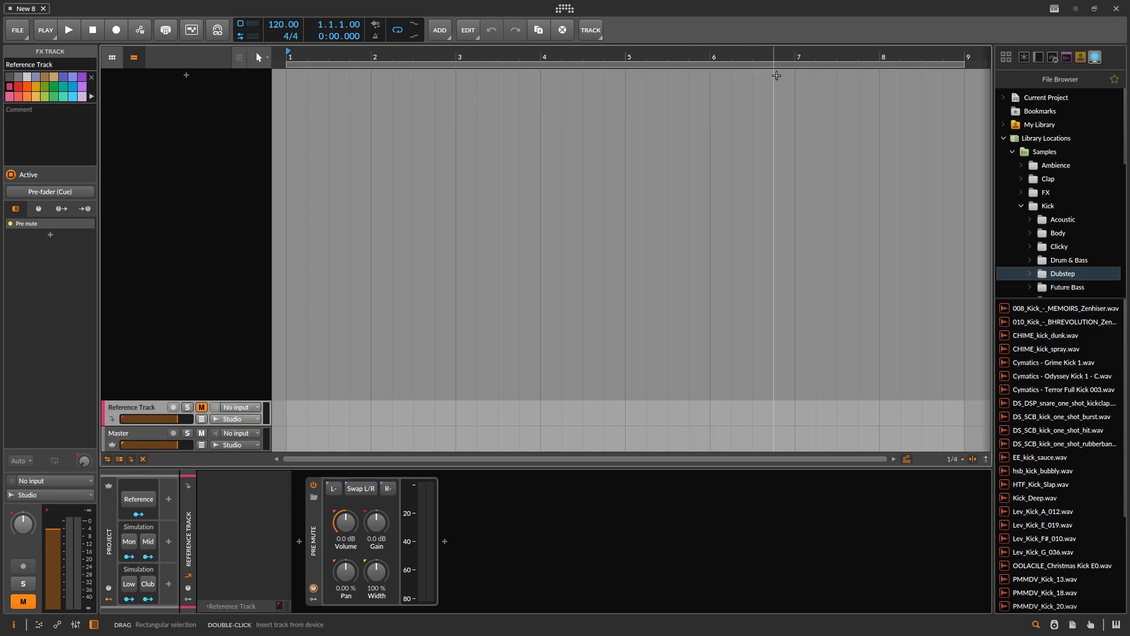
pyautogui.click(113, 58)
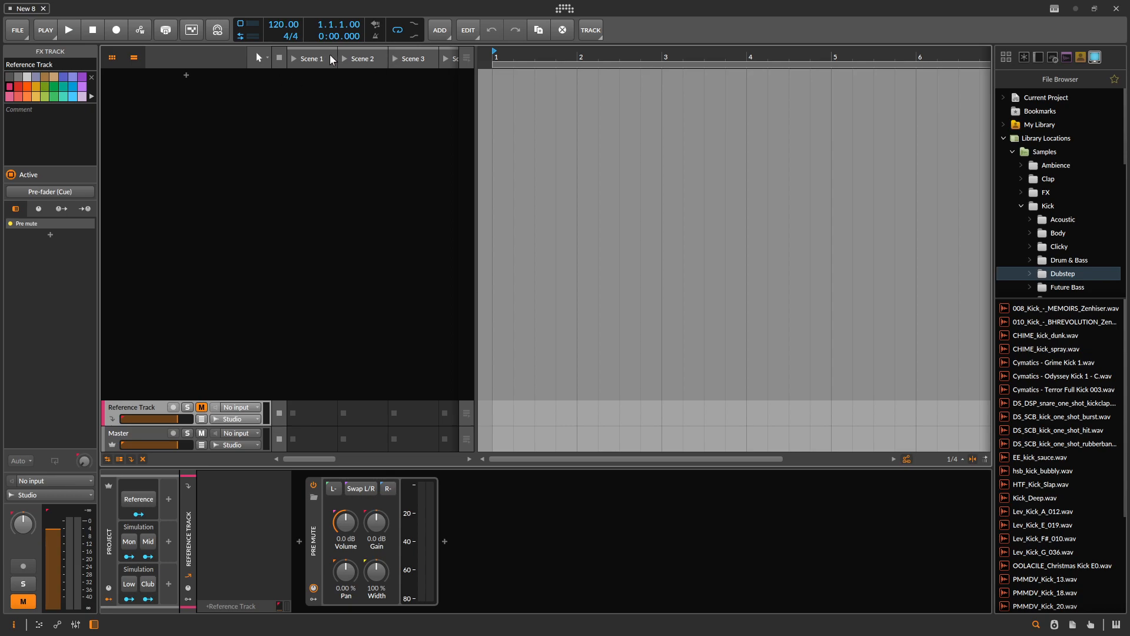
pyautogui.click(112, 57)
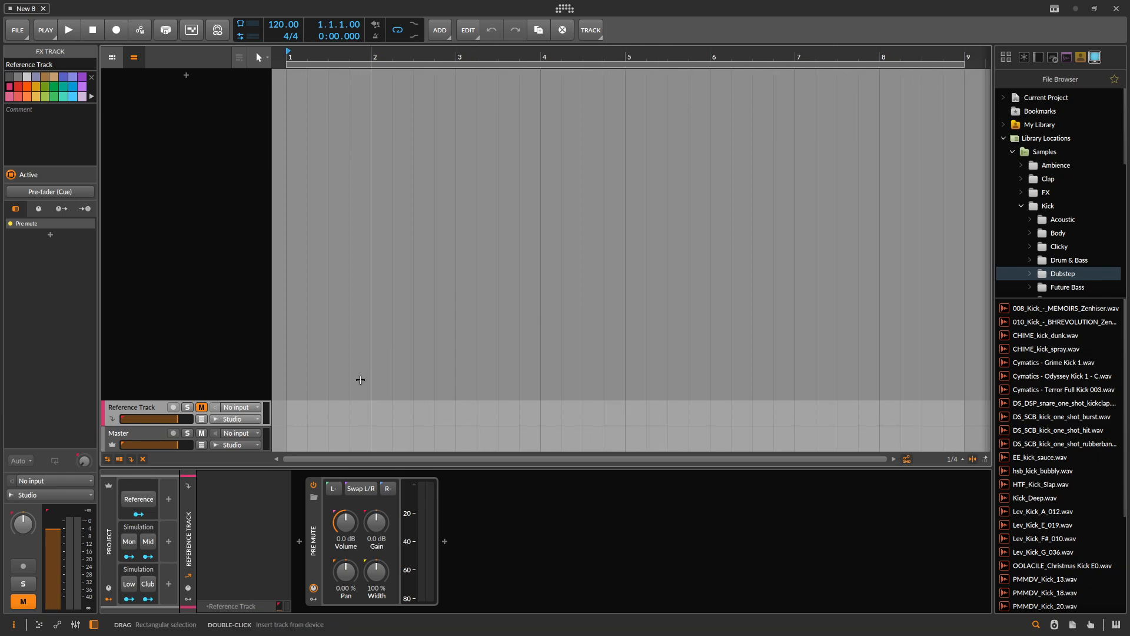
# - Select the Master track to view its device chain and check the DSP performance graph
pyautogui.click(146, 443)
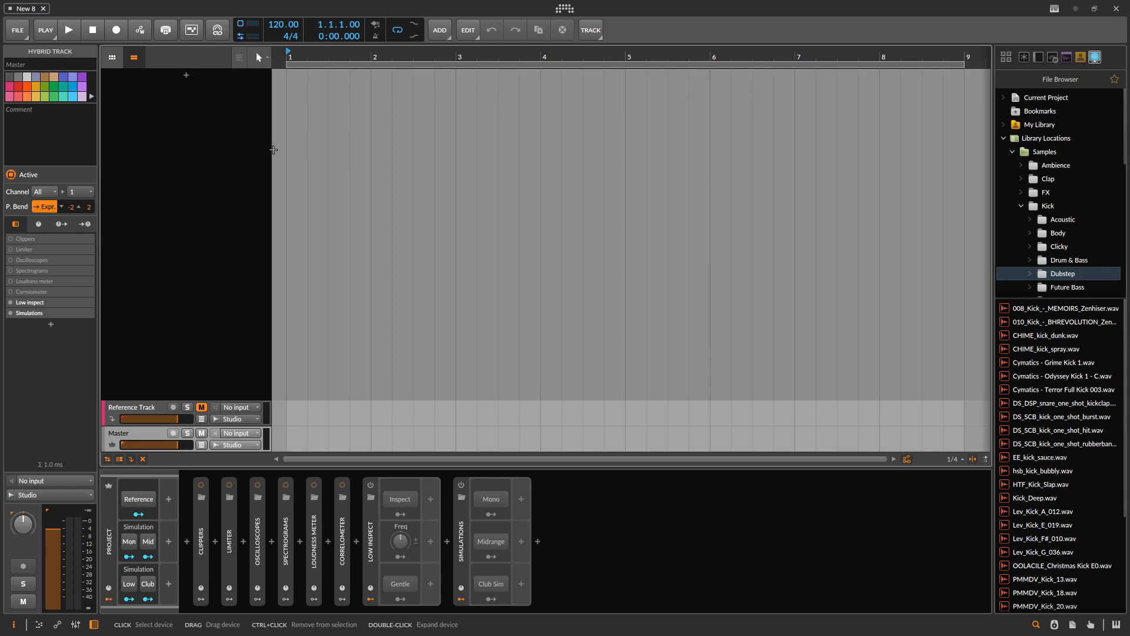
pyautogui.click(243, 25)
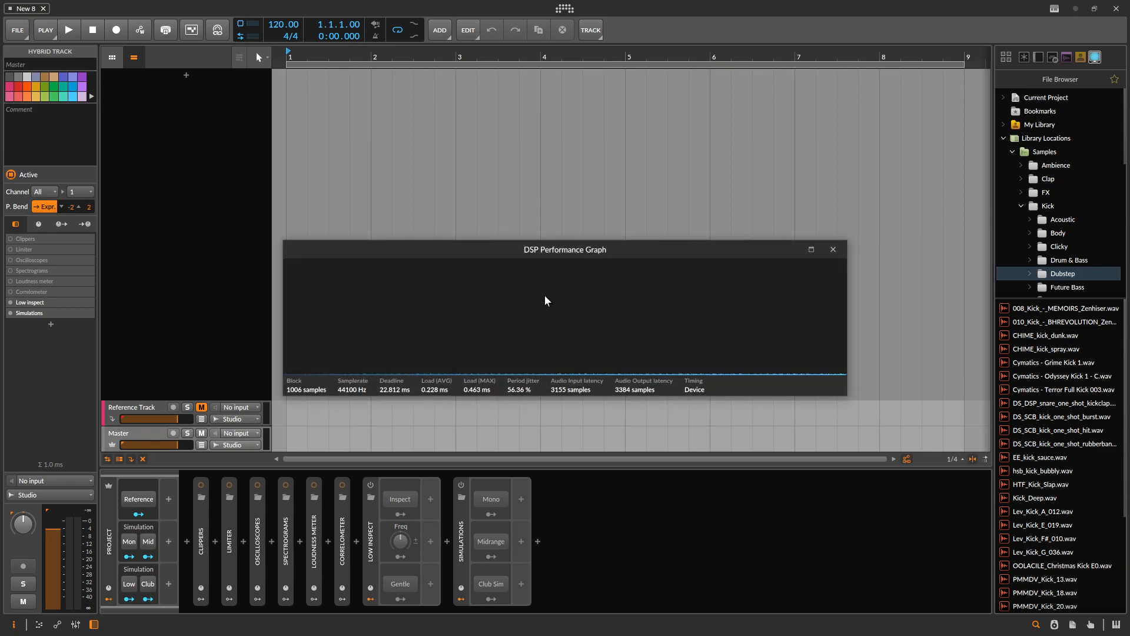
pyautogui.click(833, 249)
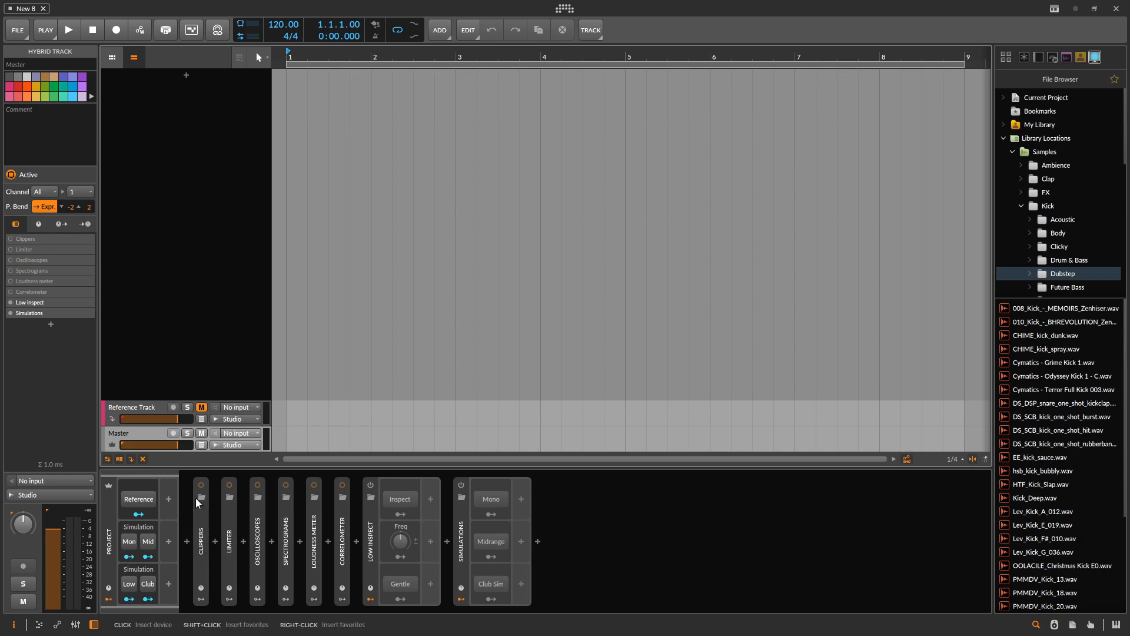
# - Activate the Clippers FX Selector on the Master track and expand it to show its layers
pyautogui.click(201, 530)
pyautogui.click(200, 485)
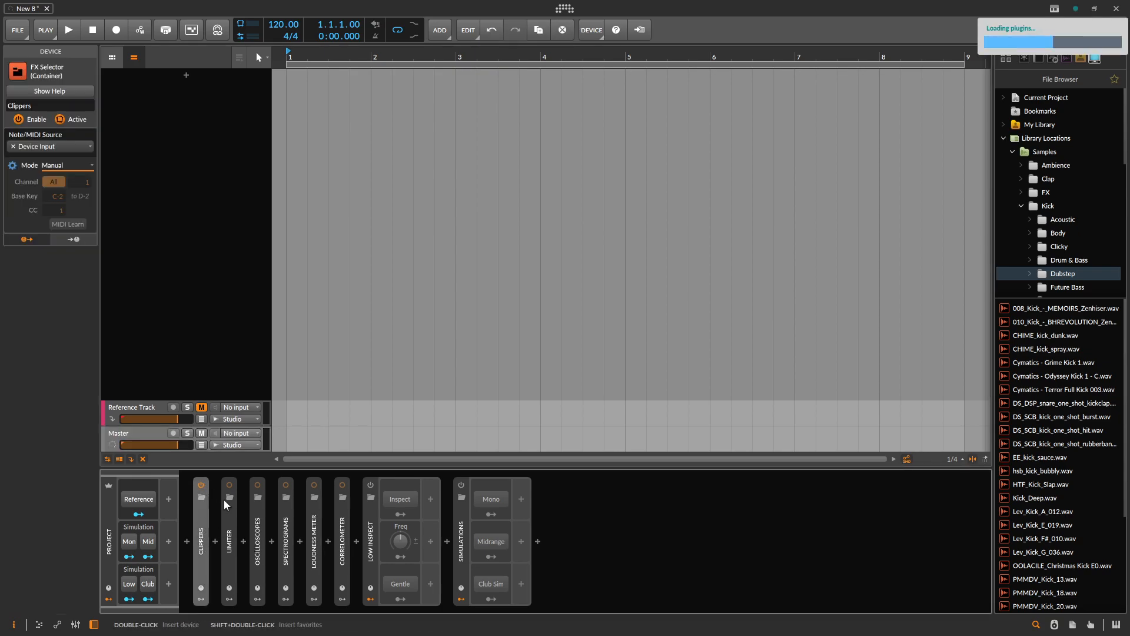
pyautogui.doubleClick(203, 528)
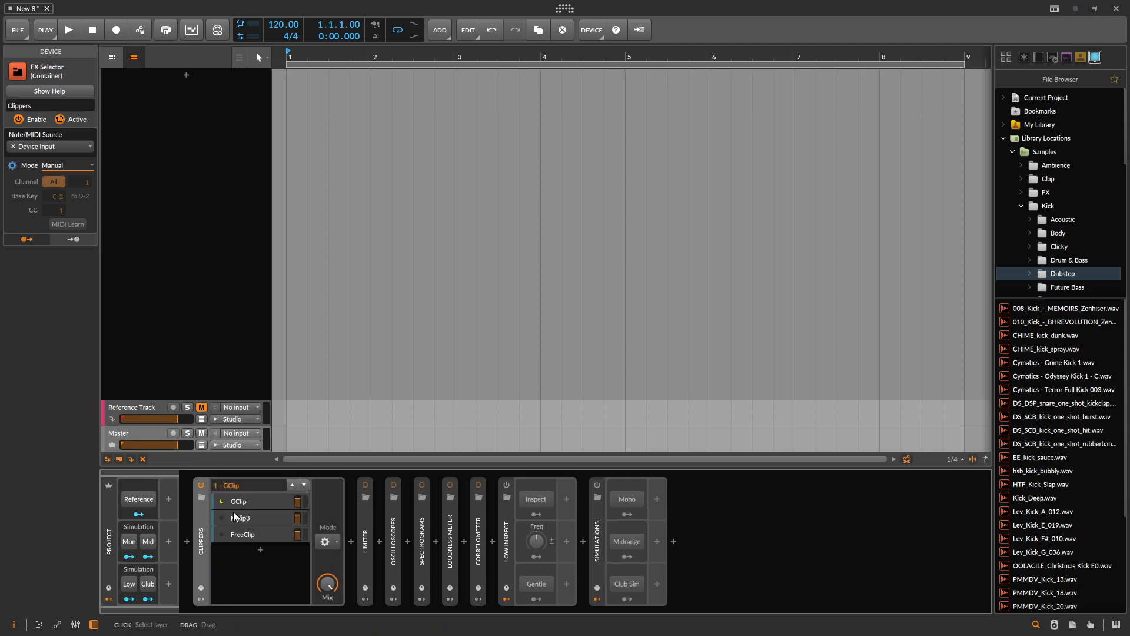
# - Look through the GClip, KClip3 and FreeClip layers of the Clippers selector and view GClip's plug-in window
pyautogui.click(239, 501)
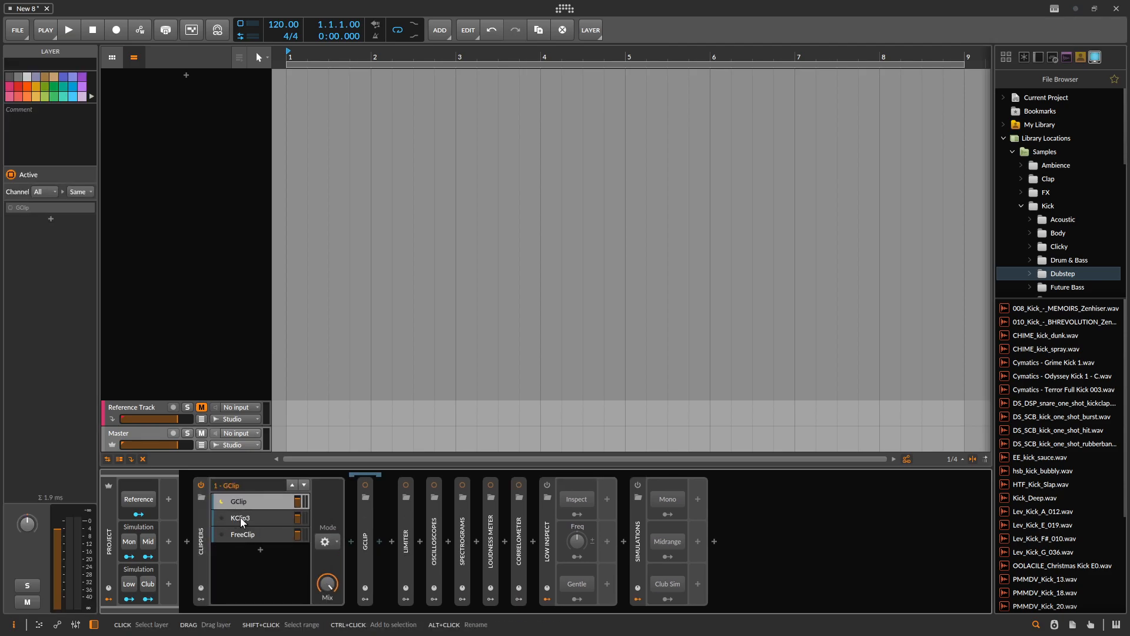
pyautogui.click(242, 521)
pyautogui.click(252, 533)
pyautogui.click(253, 519)
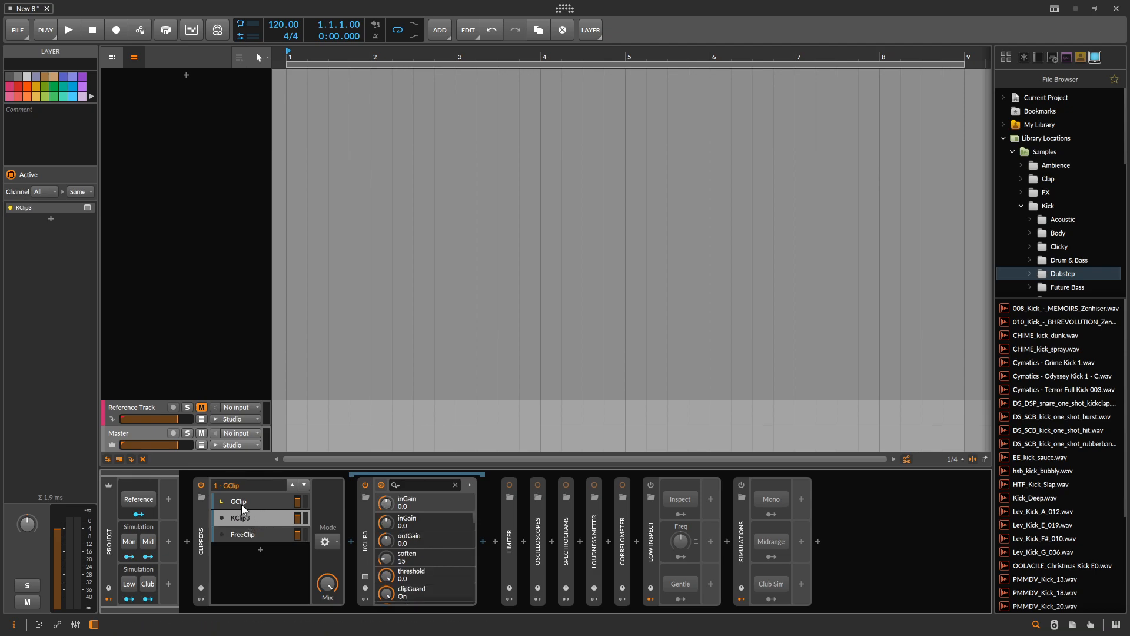
pyautogui.click(250, 508)
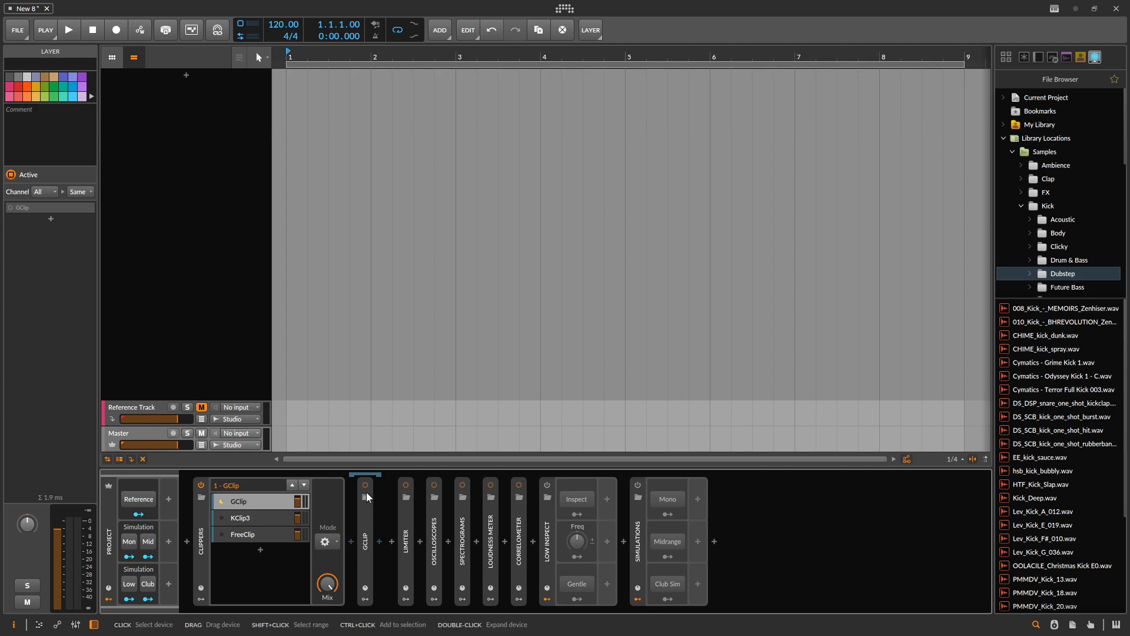
pyautogui.click(366, 578)
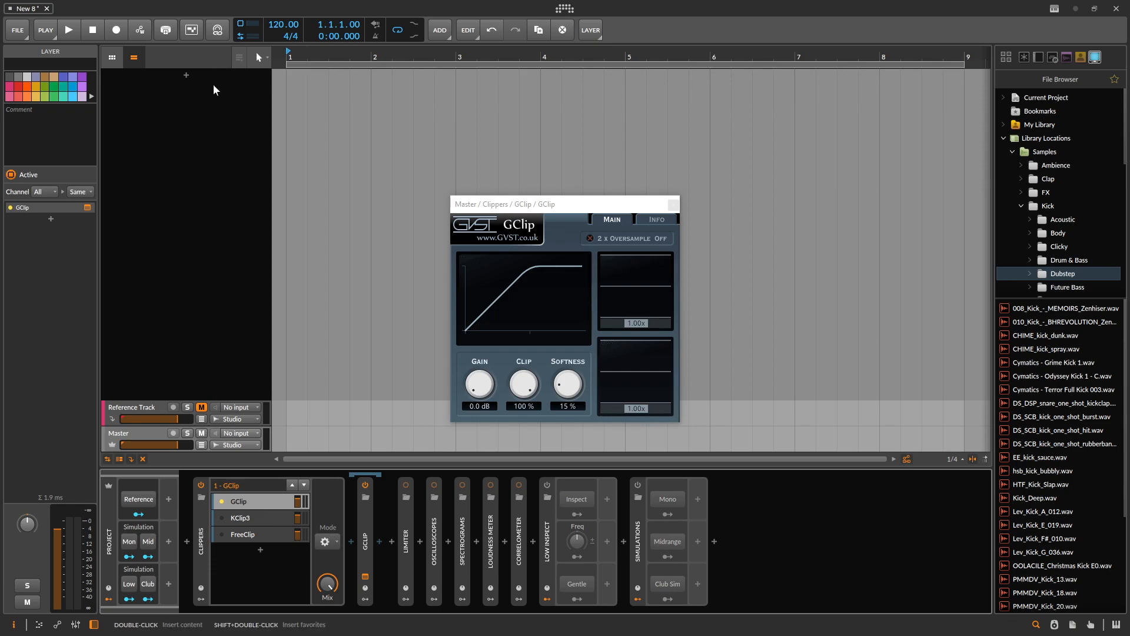
pyautogui.click(674, 204)
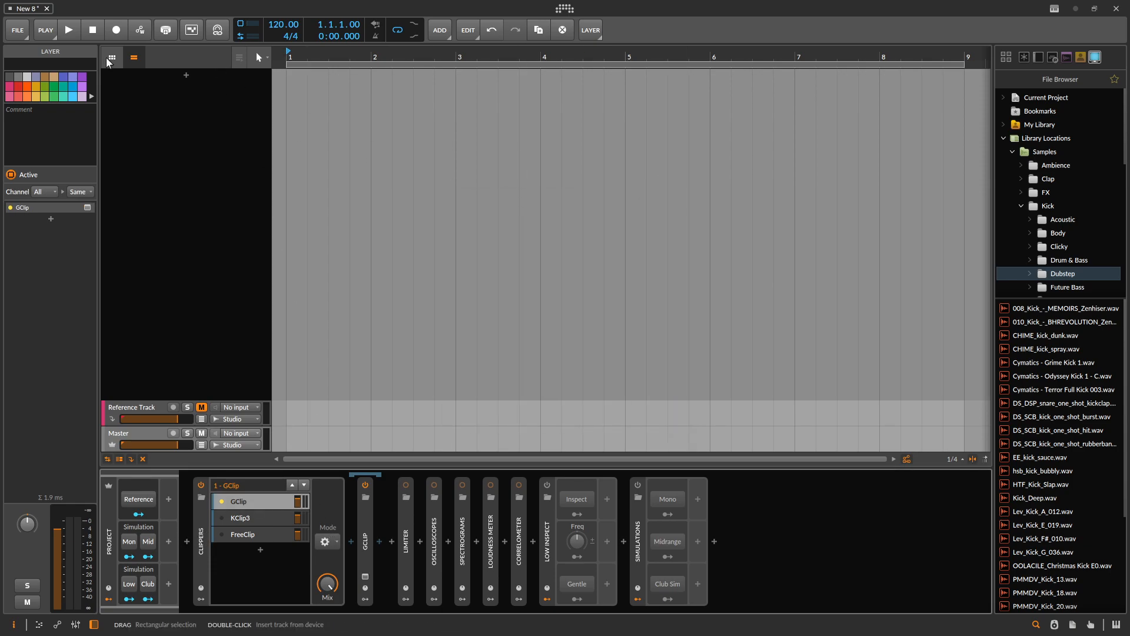
# - Add an instrument track with a Drum Machine and duplicate the track
pyautogui.click(186, 76)
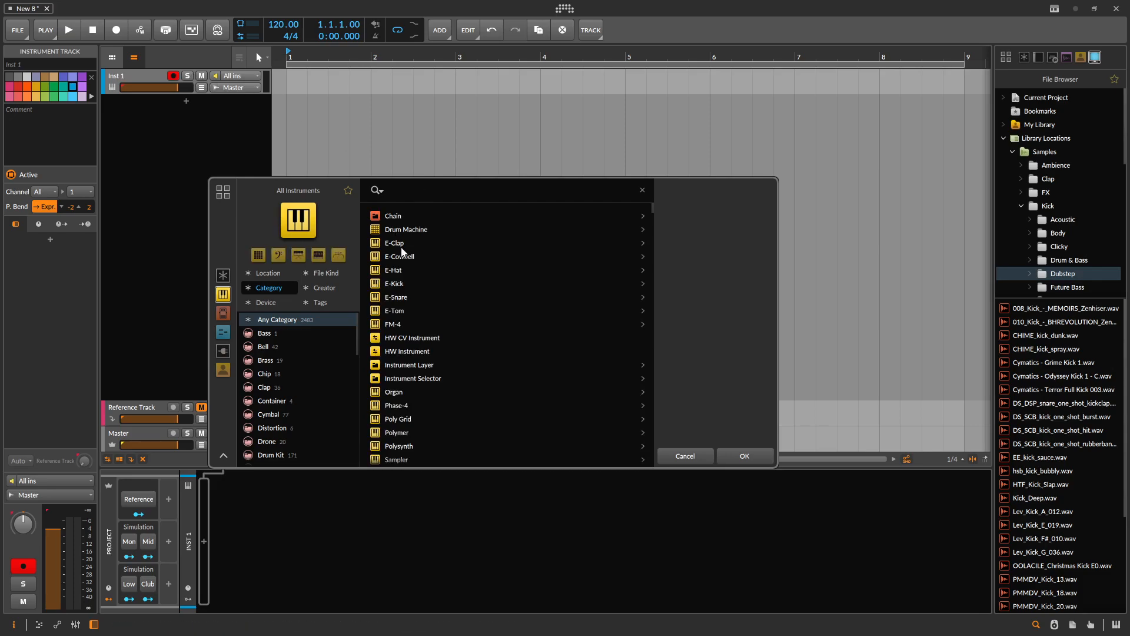
pyautogui.doubleClick(407, 229)
pyautogui.hotkey('ctrl', 'd')
pyautogui.click(142, 76)
pyautogui.click(123, 100)
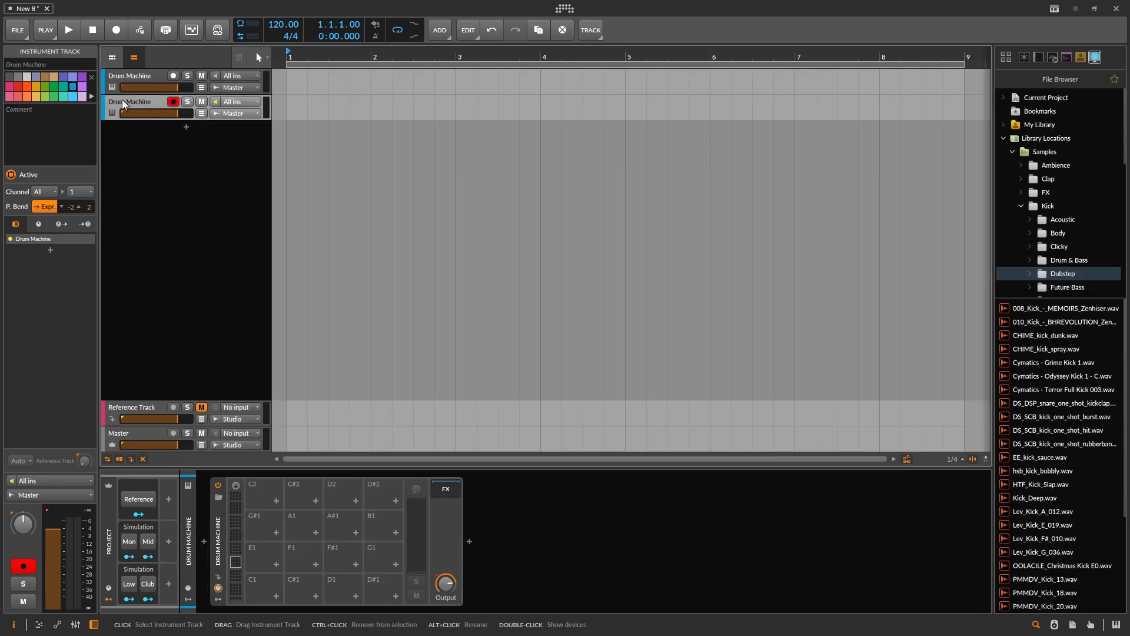
# - Put each of the two Drum Machine tracks into its own group and compare the groups with the Master track
pyautogui.hotkey('ctrl', 'g')
pyautogui.click(116, 76)
pyautogui.hotkey('ctrl', 'g')
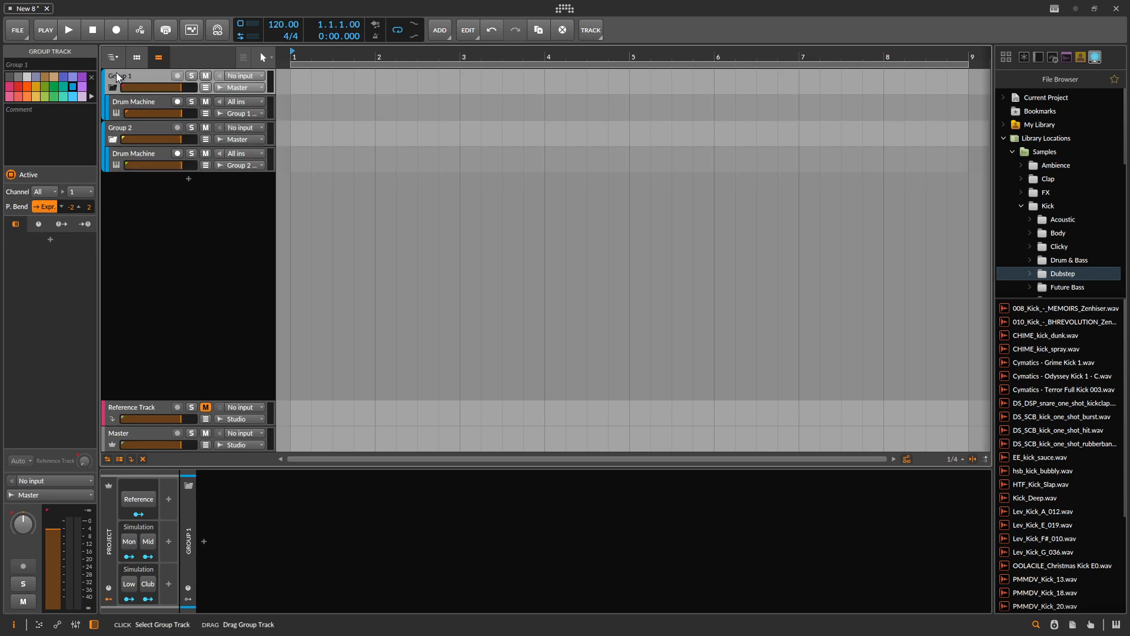
pyautogui.moveTo(122, 128); pyautogui.dragTo(125, 133)
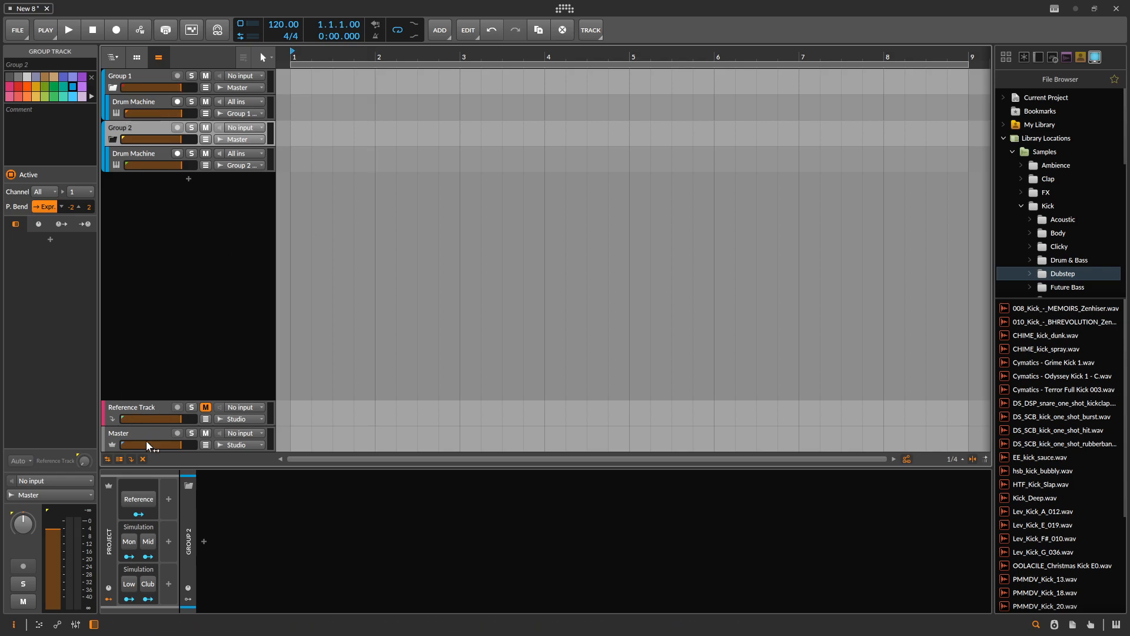
pyautogui.click(118, 440)
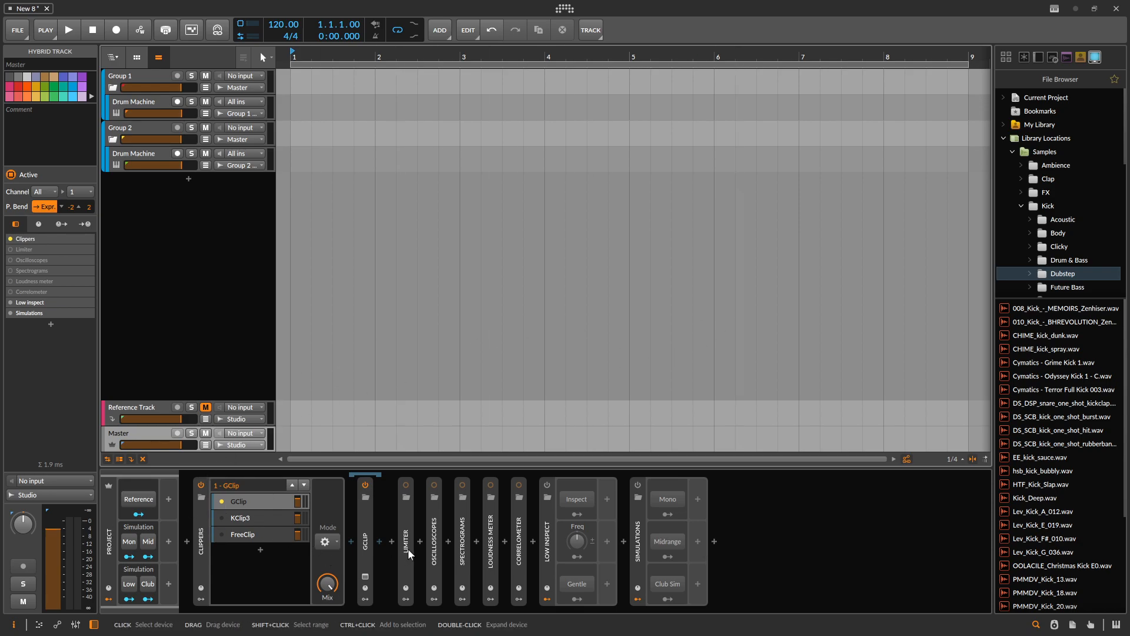
# - Delete both group tracks together with their Drum Machine tracks
pyautogui.click(131, 74)
pyautogui.keyDown('shift'); pyautogui.click(125, 138); pyautogui.keyUp('shift')
pyautogui.press('Delete')
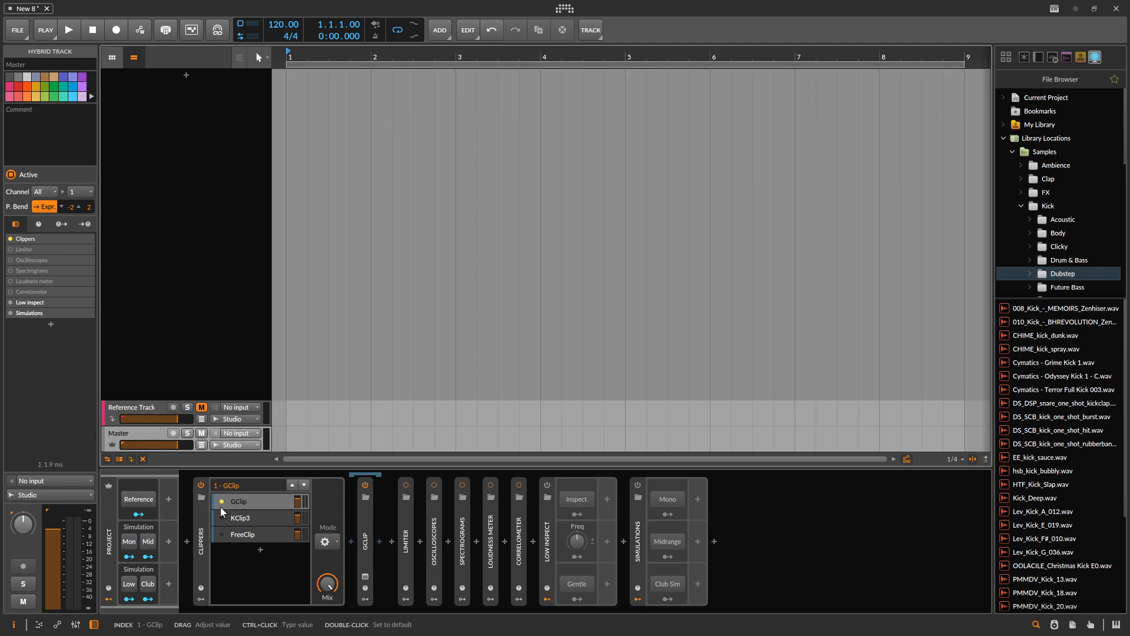
# - Keep GClip as the active clipper layer, then switch off and collapse the Clippers selector
pyautogui.click(221, 534)
pyautogui.click(222, 502)
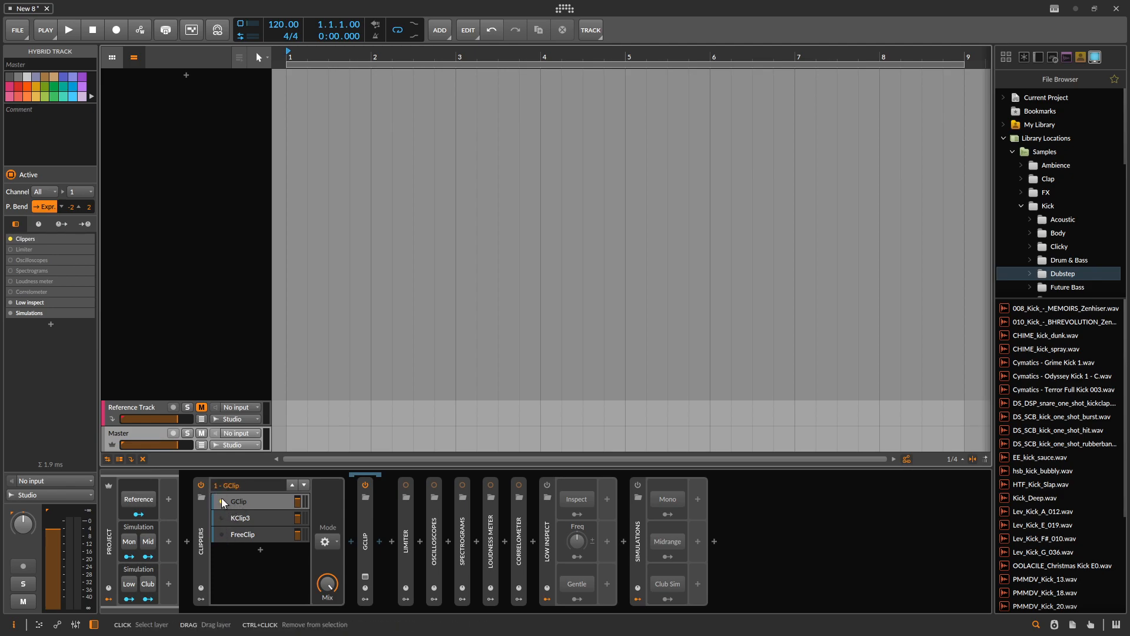
pyautogui.click(203, 485)
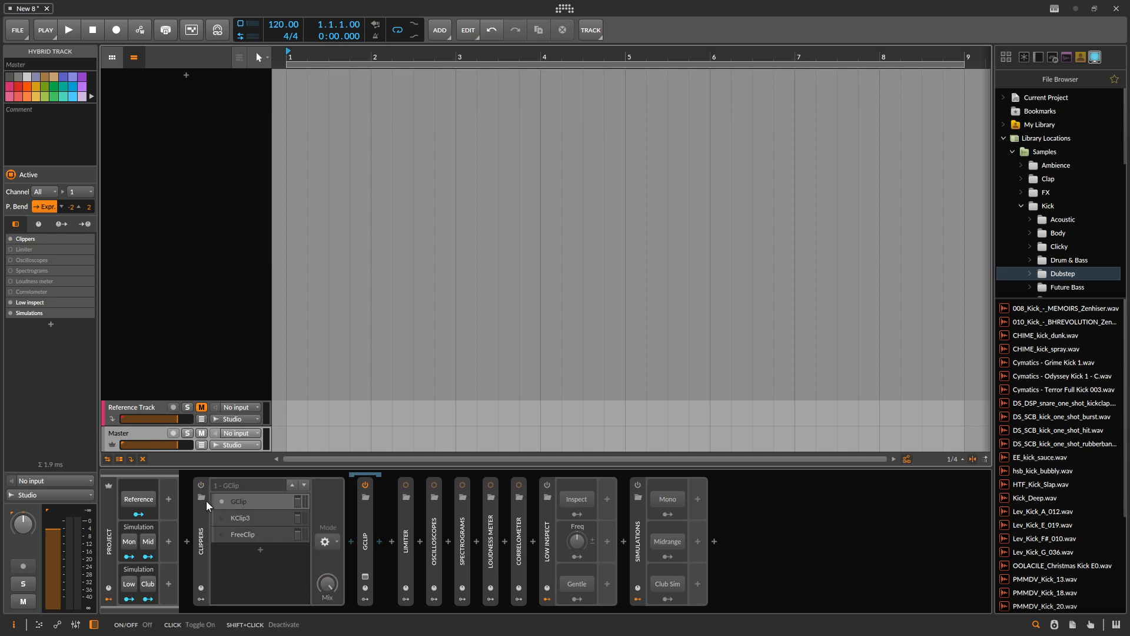
pyautogui.doubleClick(203, 524)
# - Expand and activate the Limiter FX Selector on the Master track and show its Peak Limiter layer
pyautogui.doubleClick(231, 533)
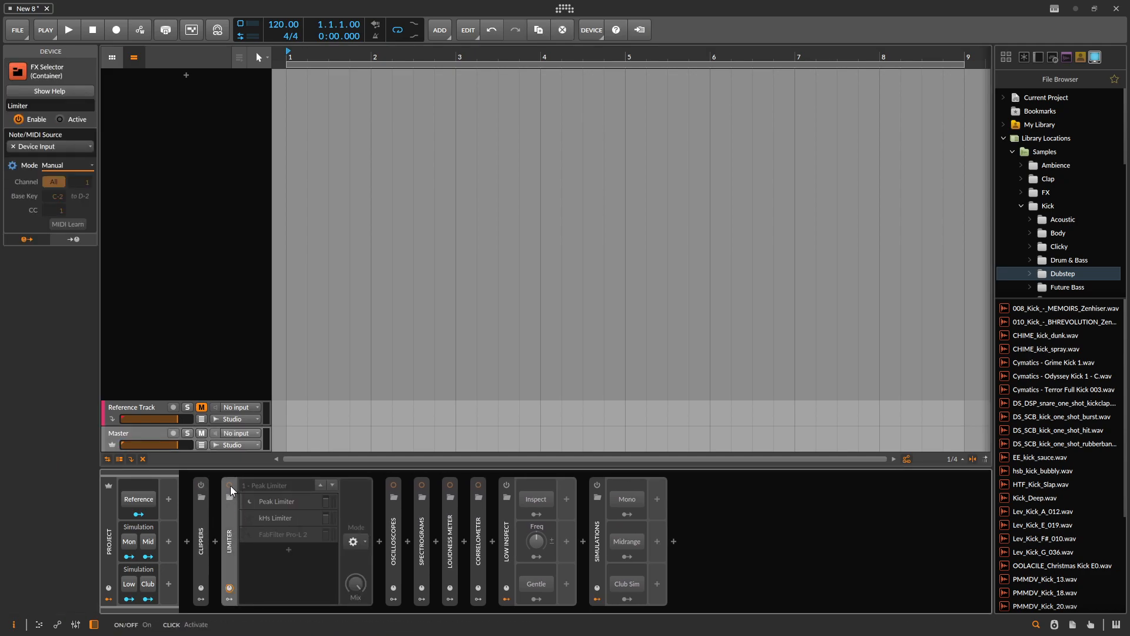
pyautogui.click(229, 484)
pyautogui.click(244, 501)
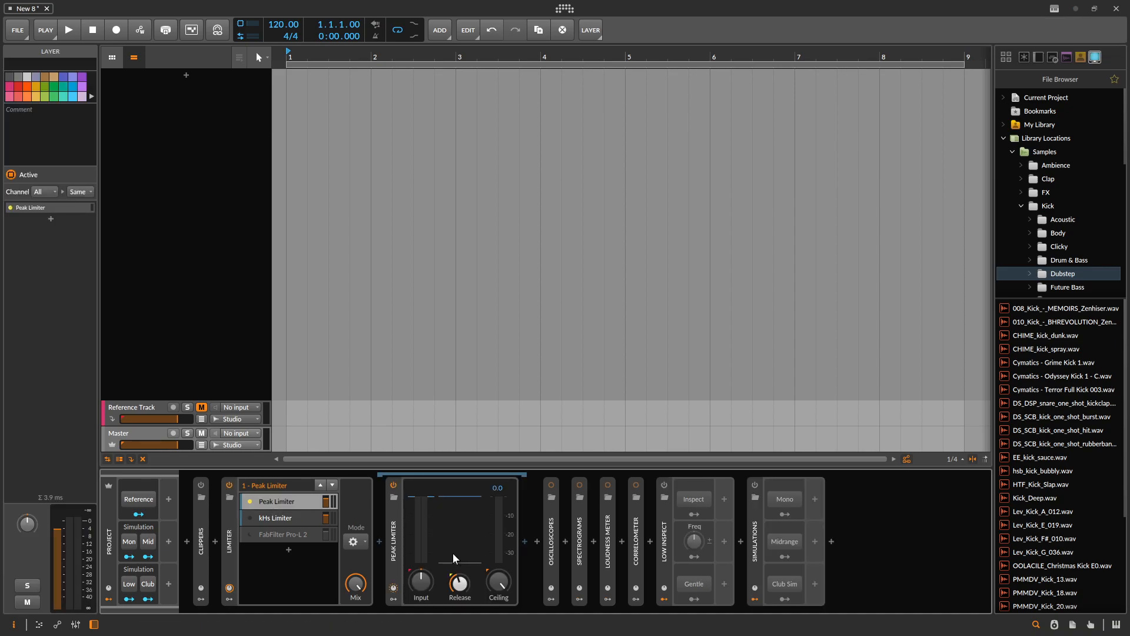
pyautogui.click(395, 549)
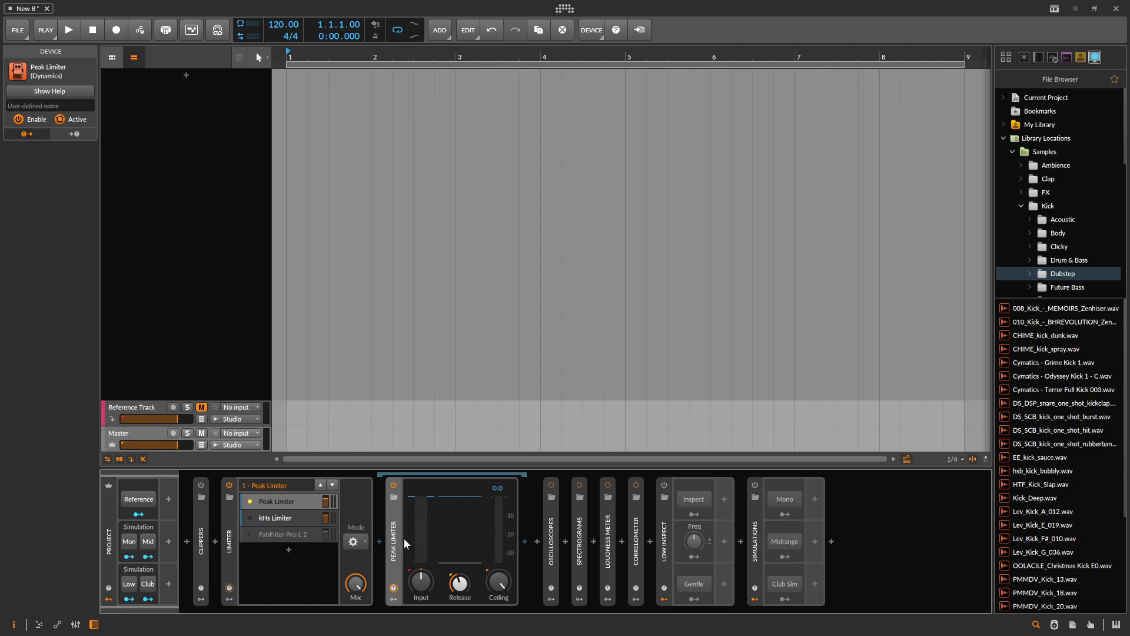
# - Activate the FabFilter Pro-L 2 layer in the Limiter selector and view its plug-in window
pyautogui.click(260, 536)
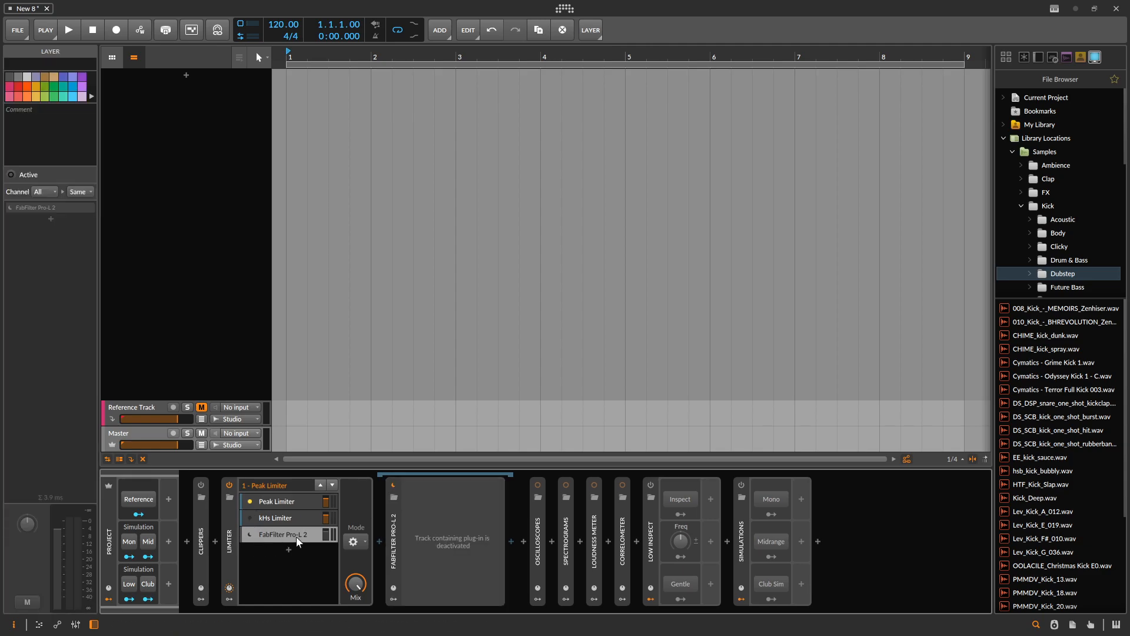
pyautogui.click(255, 538)
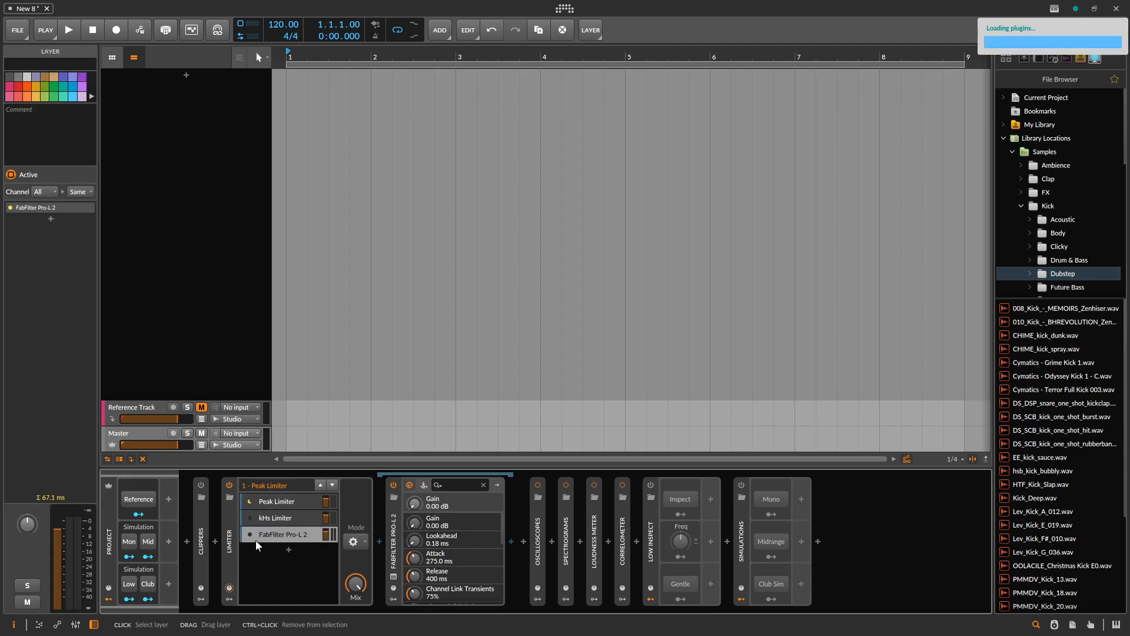
pyautogui.click(395, 577)
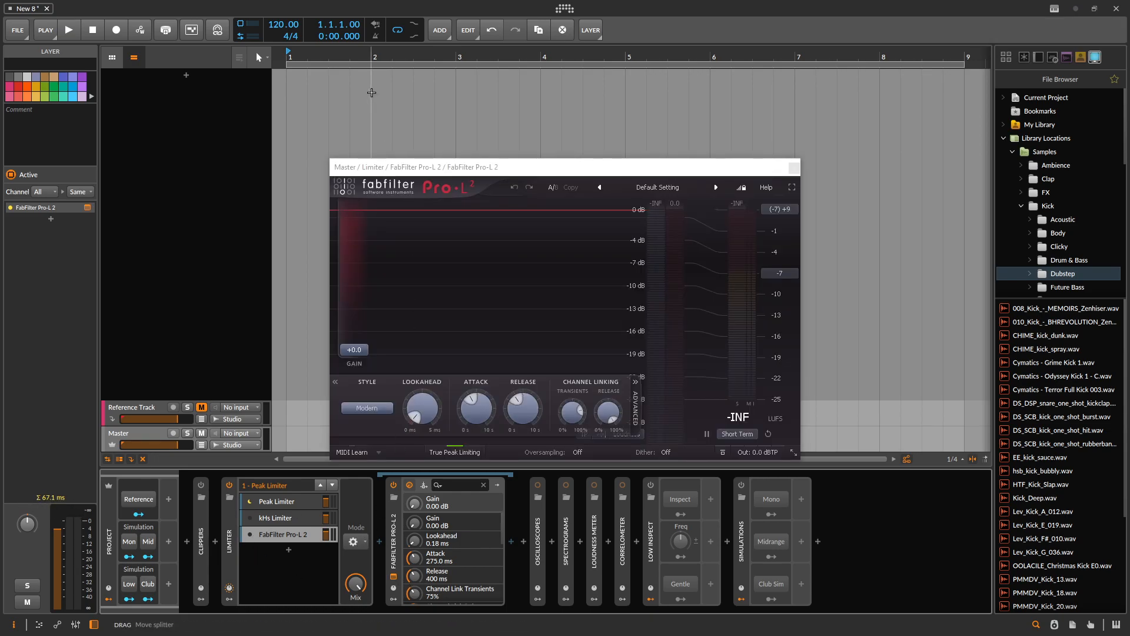
pyautogui.moveTo(570, 165); pyautogui.dragTo(566, 110)
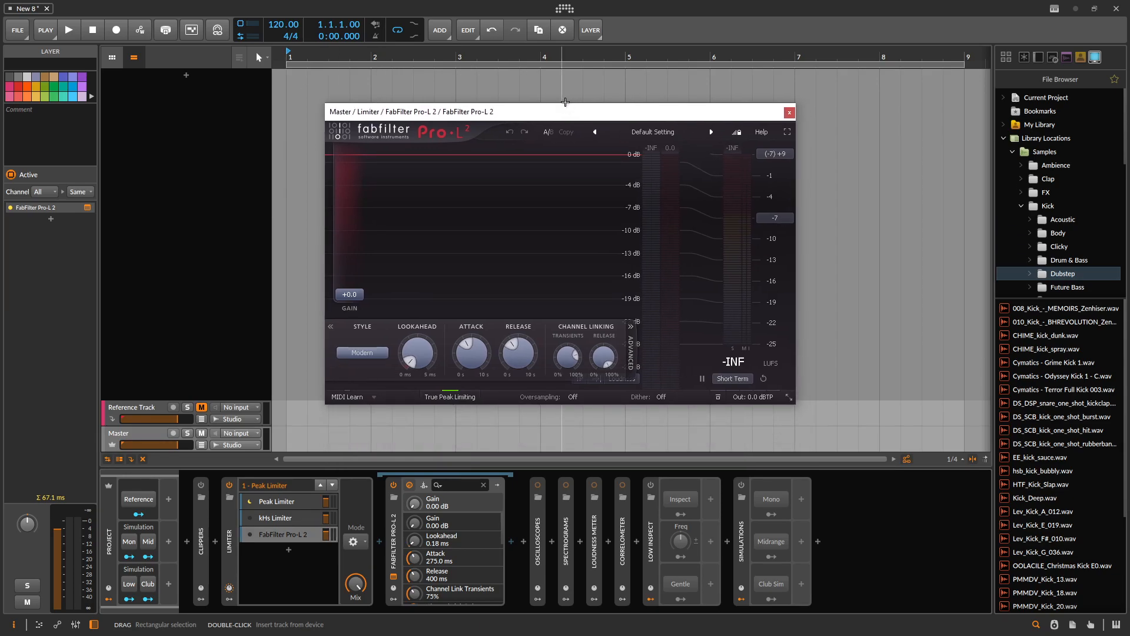
pyautogui.click(789, 112)
pyautogui.click(265, 536)
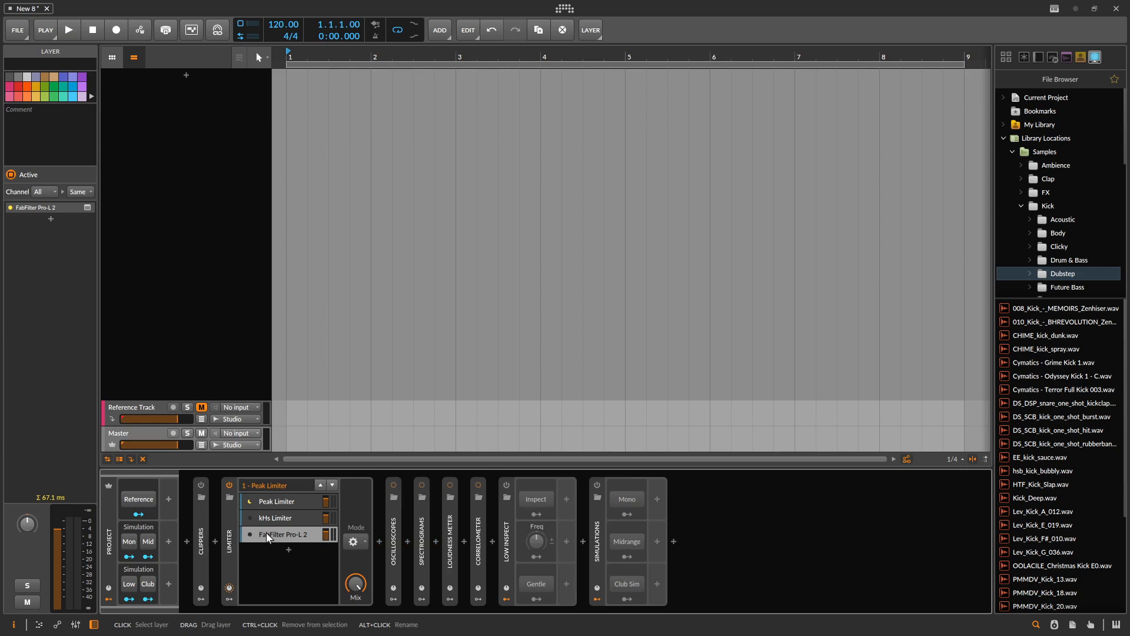
pyautogui.click(283, 539)
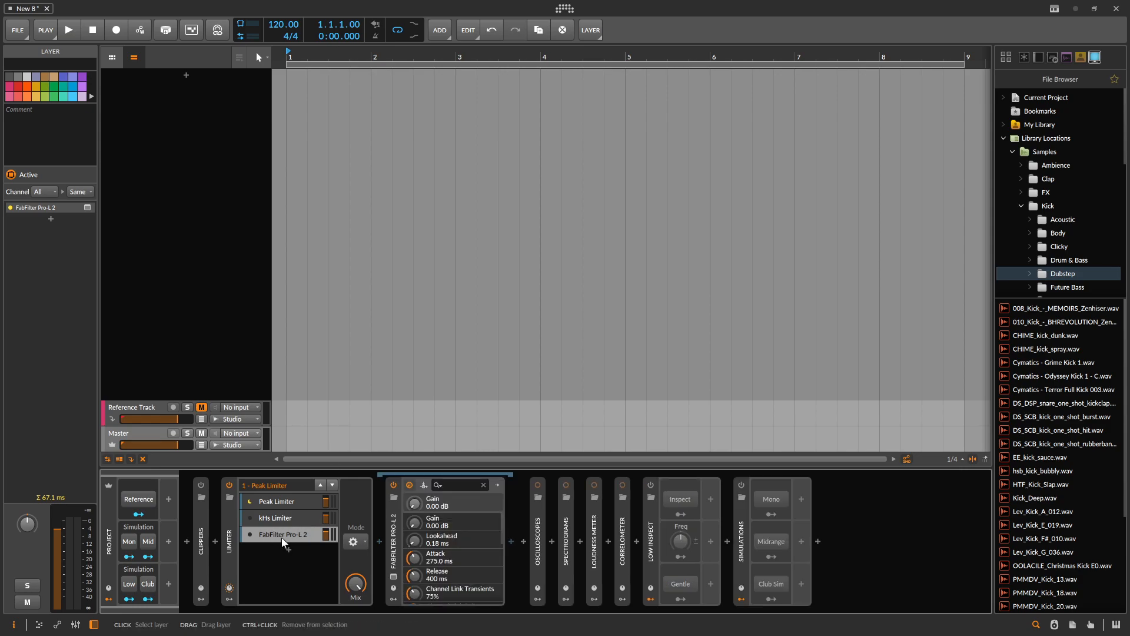
# - Deactivate the FabFilter Pro-L 2 layer in the Limiter selector, and switch off and collapse the selector
pyautogui.click(272, 534)
pyautogui.rightClick(272, 535)
pyautogui.click(310, 608)
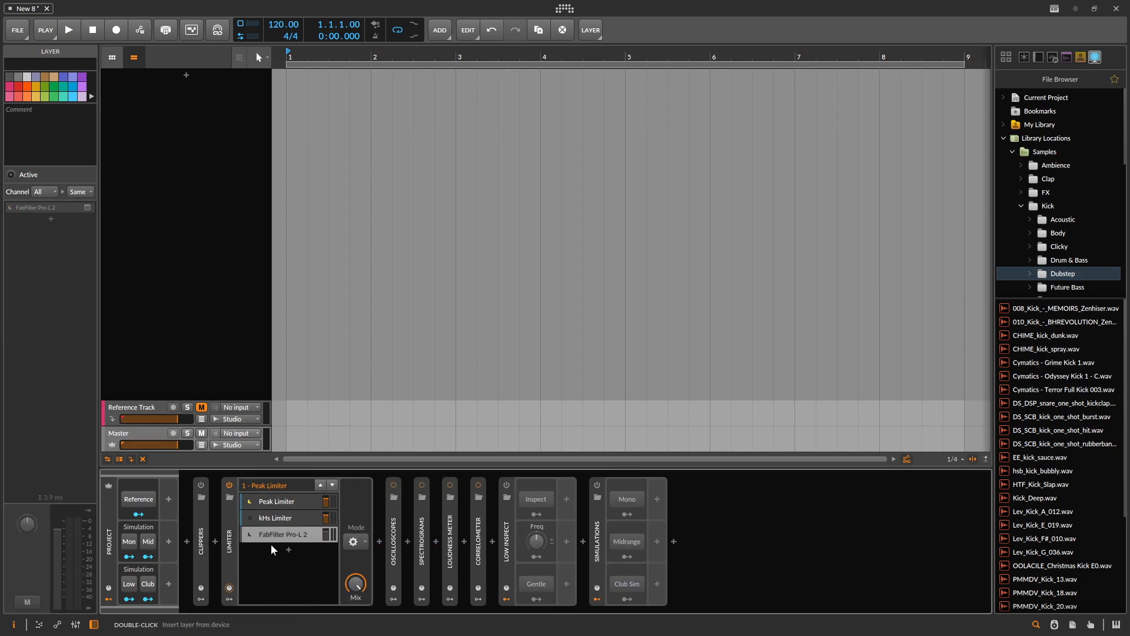
pyautogui.rightClick(274, 535)
pyautogui.click(322, 609)
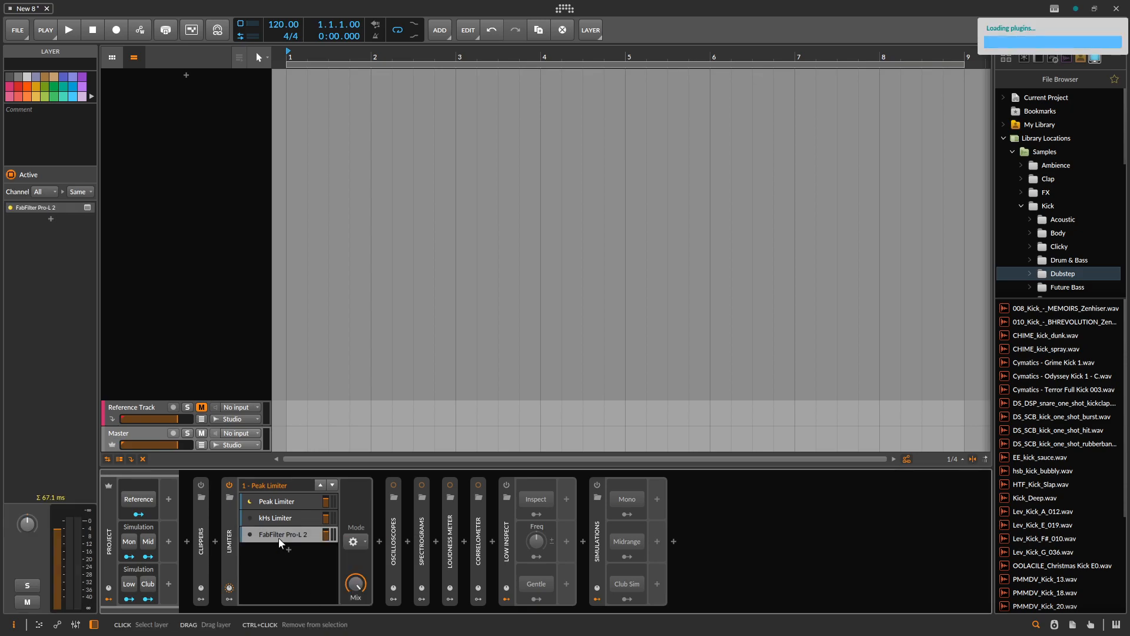
pyautogui.rightClick(278, 538)
pyautogui.click(304, 613)
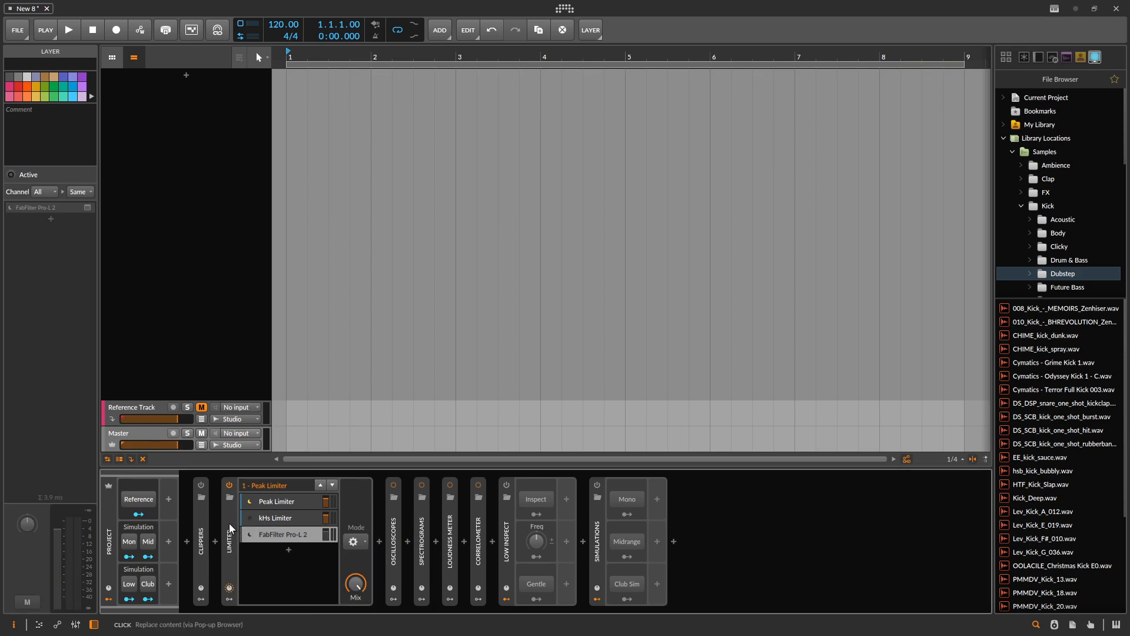
pyautogui.doubleClick(228, 524)
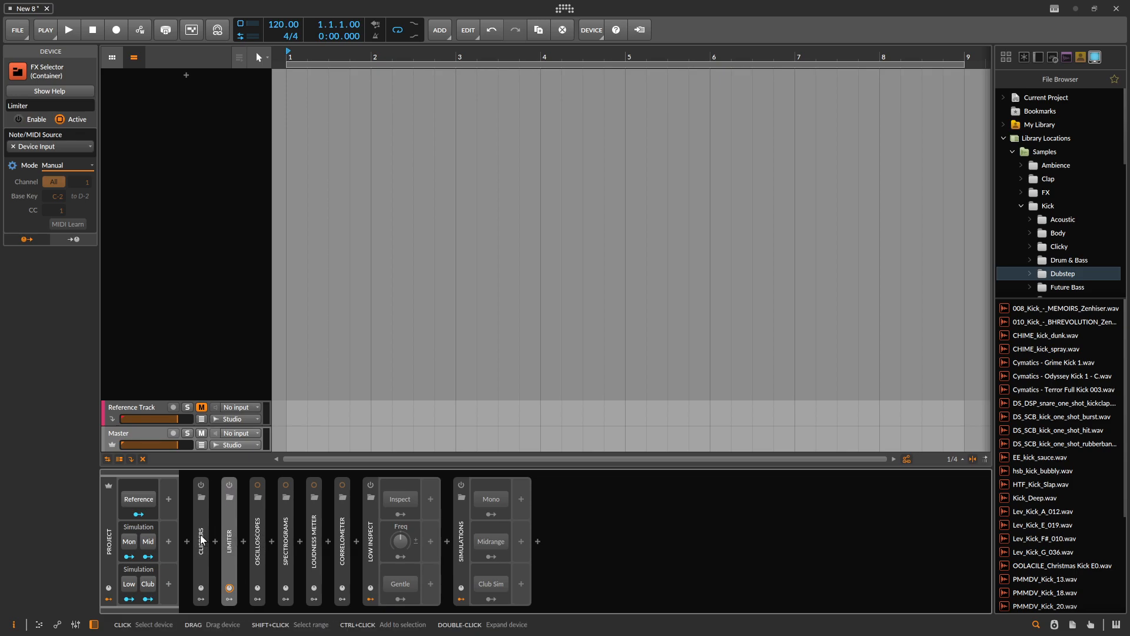
# - Expand the Oscilloscopes FX Layer on the Master track and show its Default oscilloscope
pyautogui.click(264, 539)
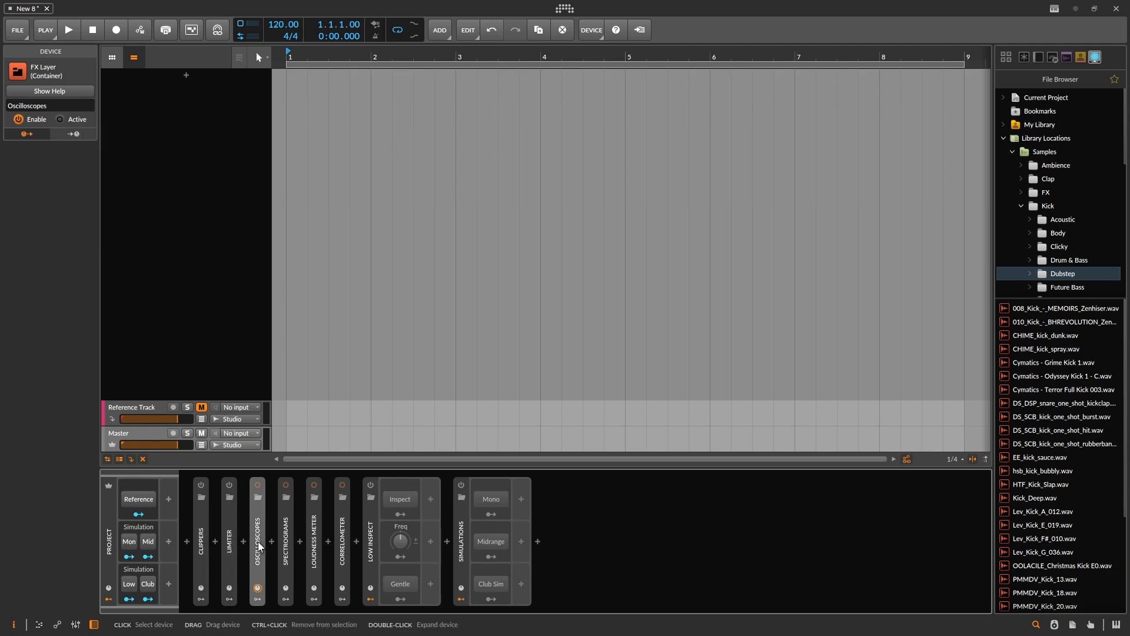
pyautogui.doubleClick(259, 532)
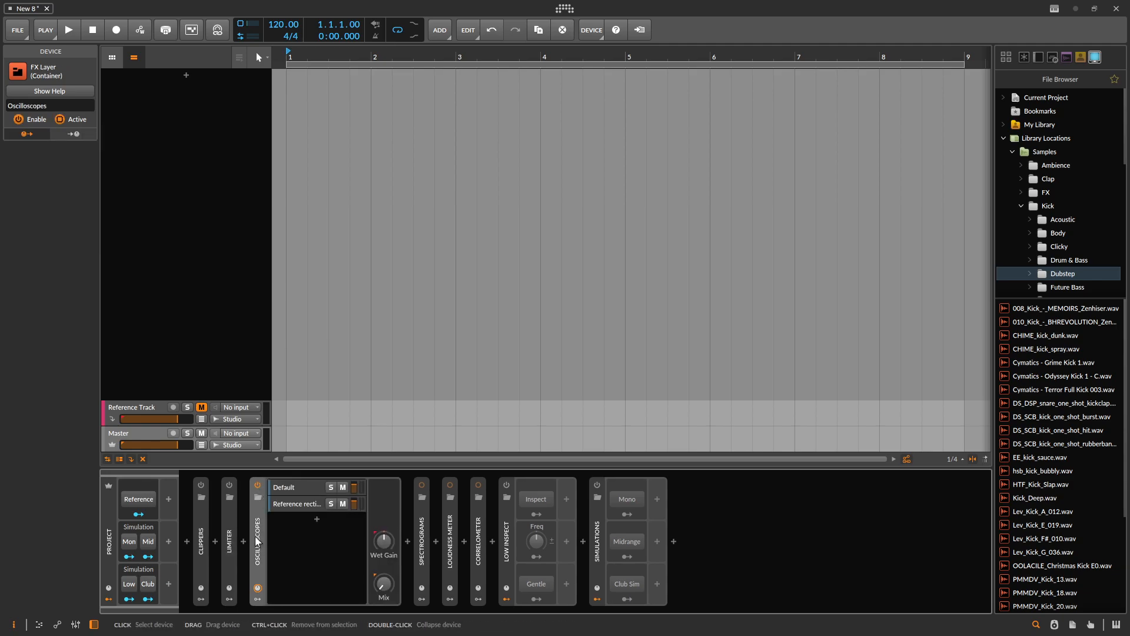
pyautogui.click(298, 487)
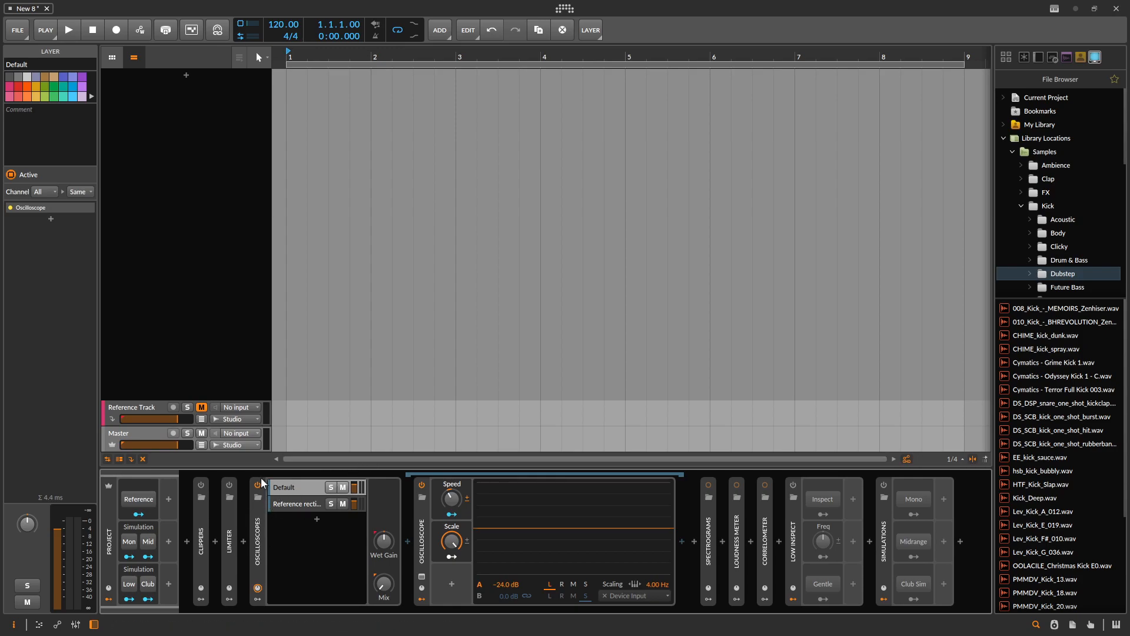
pyautogui.hotkey('alt', 'Tab')
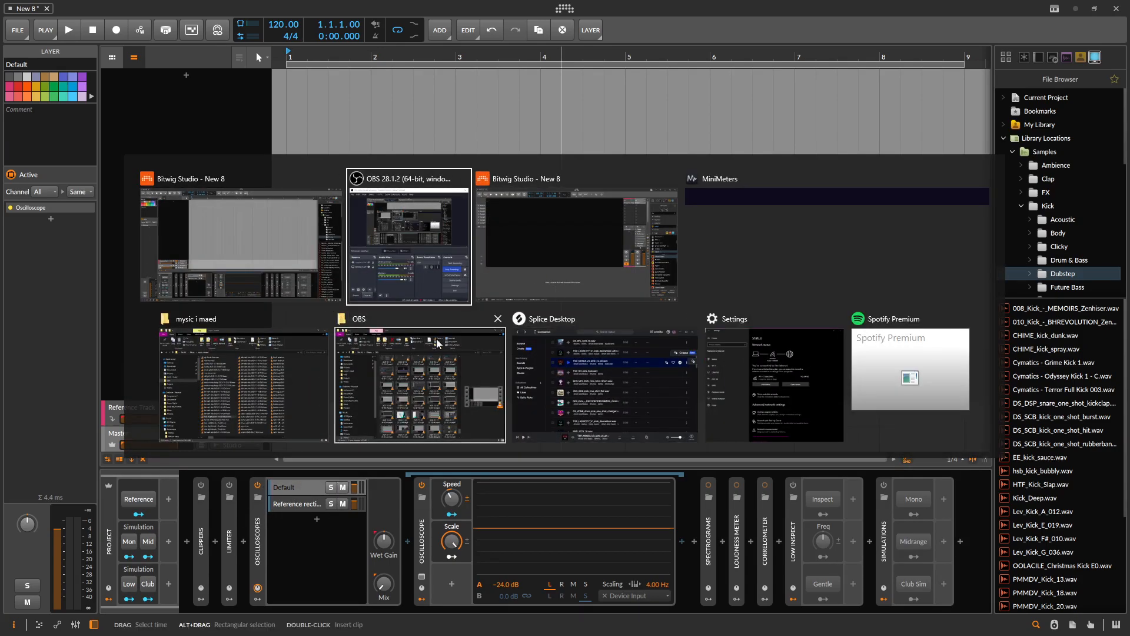
pyautogui.press('Escape')
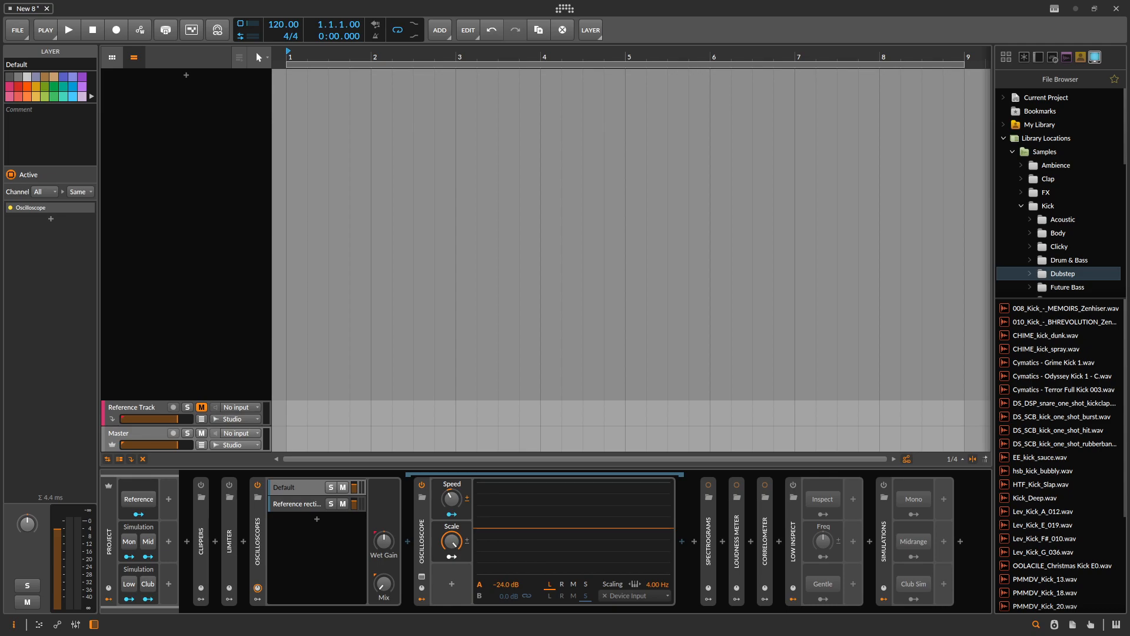
pyautogui.moveTo(845, 302); pyautogui.dragTo(713, 88)
pyautogui.moveTo(783, 84); pyautogui.dragTo(293, 61)
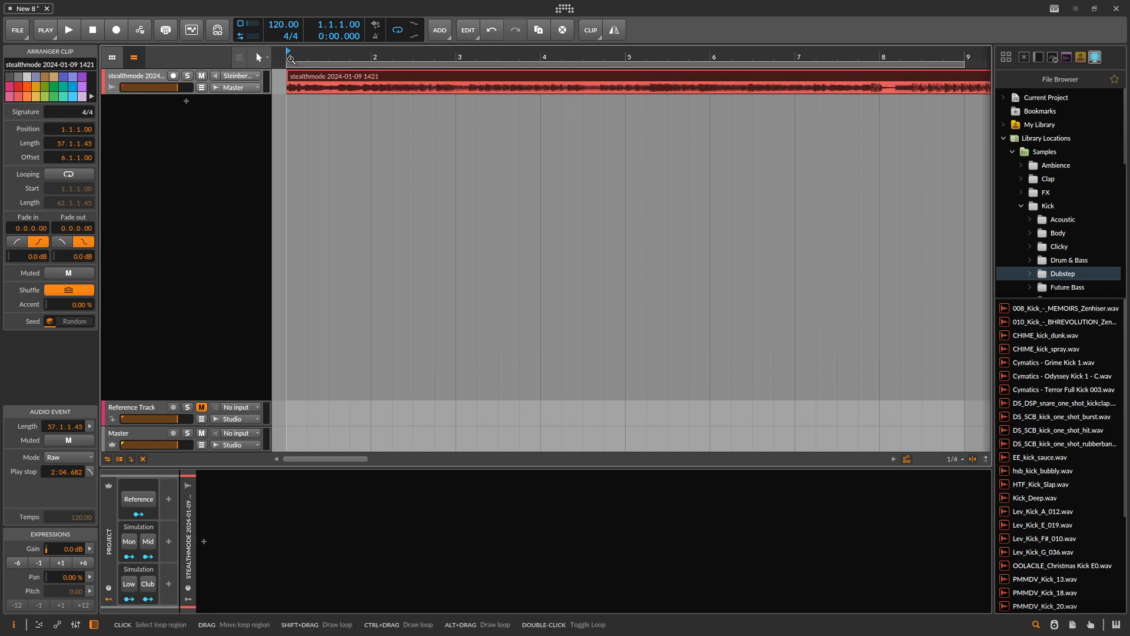
# - Lower the Master volume and play the imported clip while watching its waveform in the Default oscilloscope
pyautogui.moveTo(177, 444); pyautogui.dragTo(165, 444)
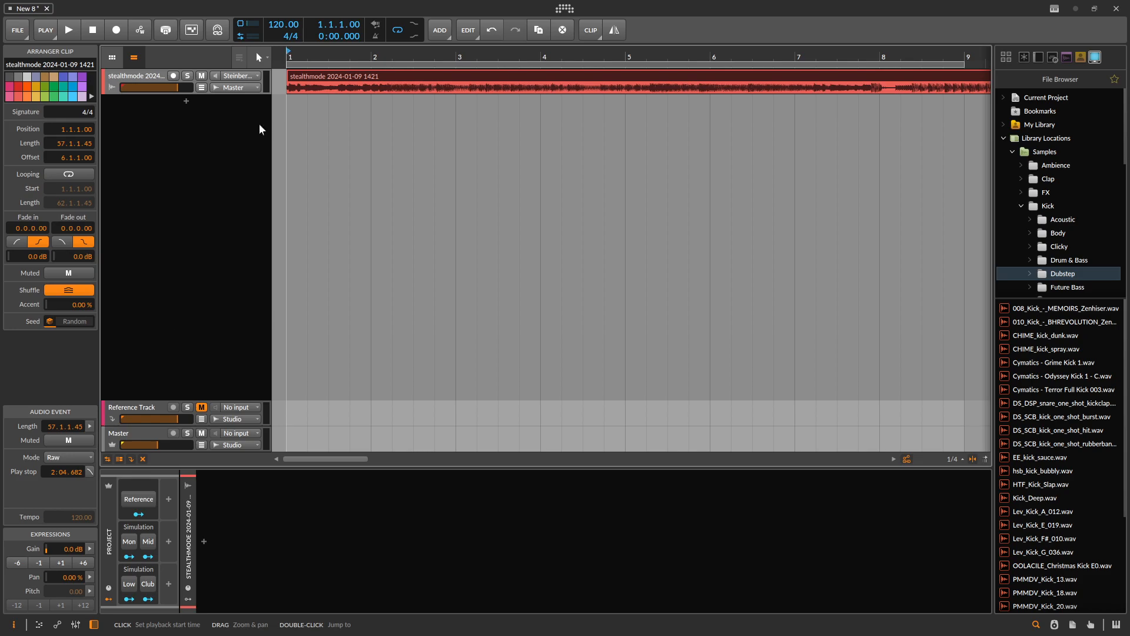
pyautogui.click(136, 434)
pyautogui.press('space')
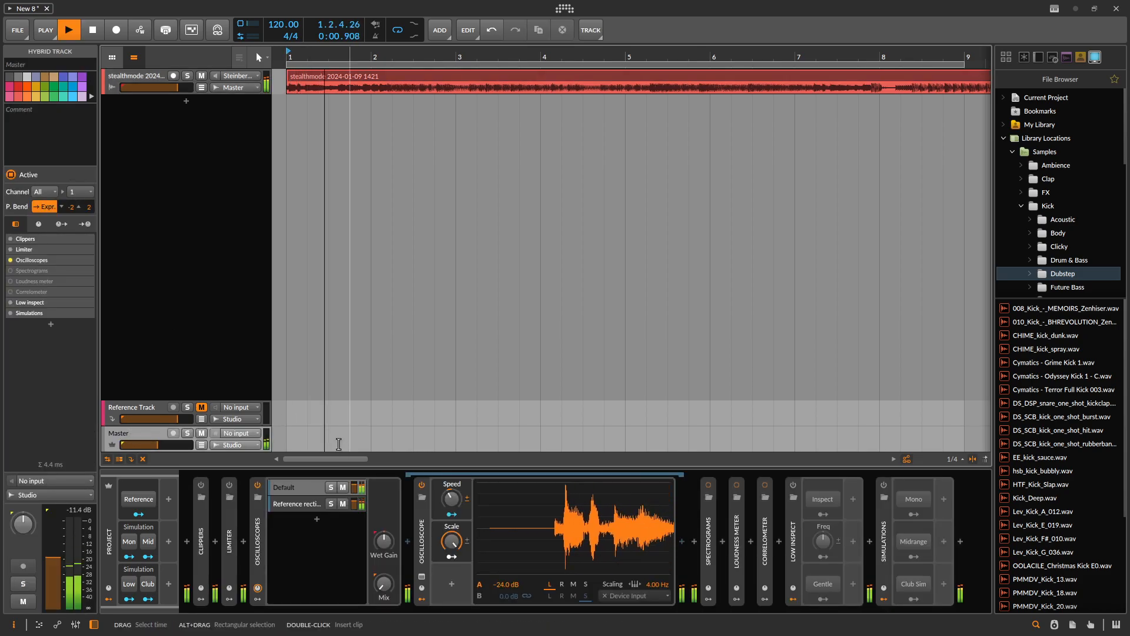
pyautogui.moveTo(158, 445); pyautogui.dragTo(139, 445)
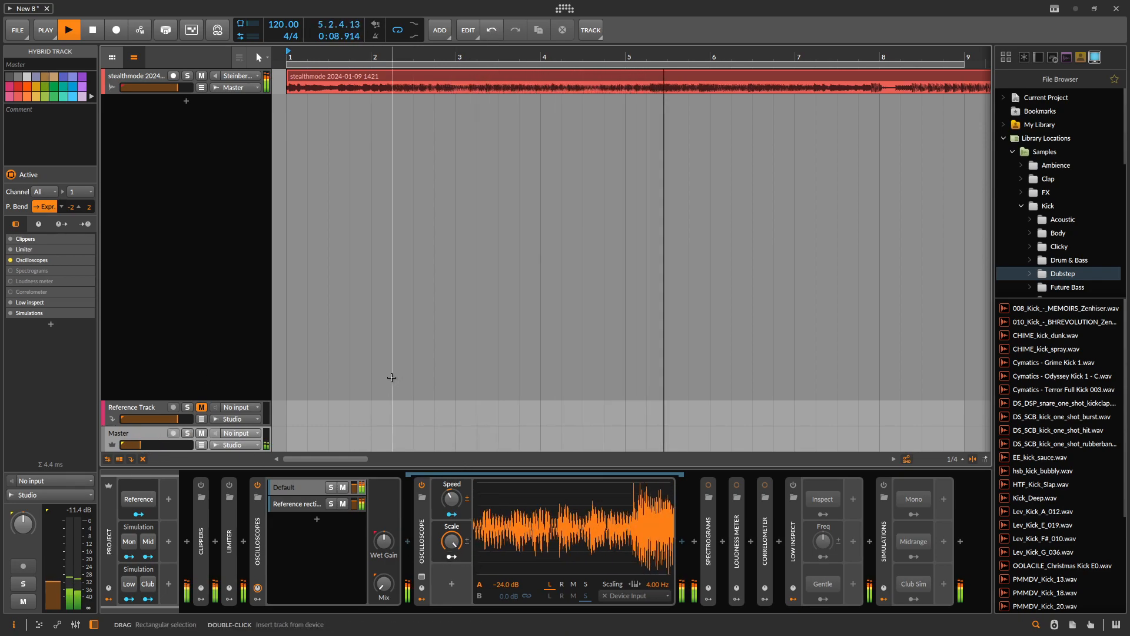
pyautogui.click(128, 75)
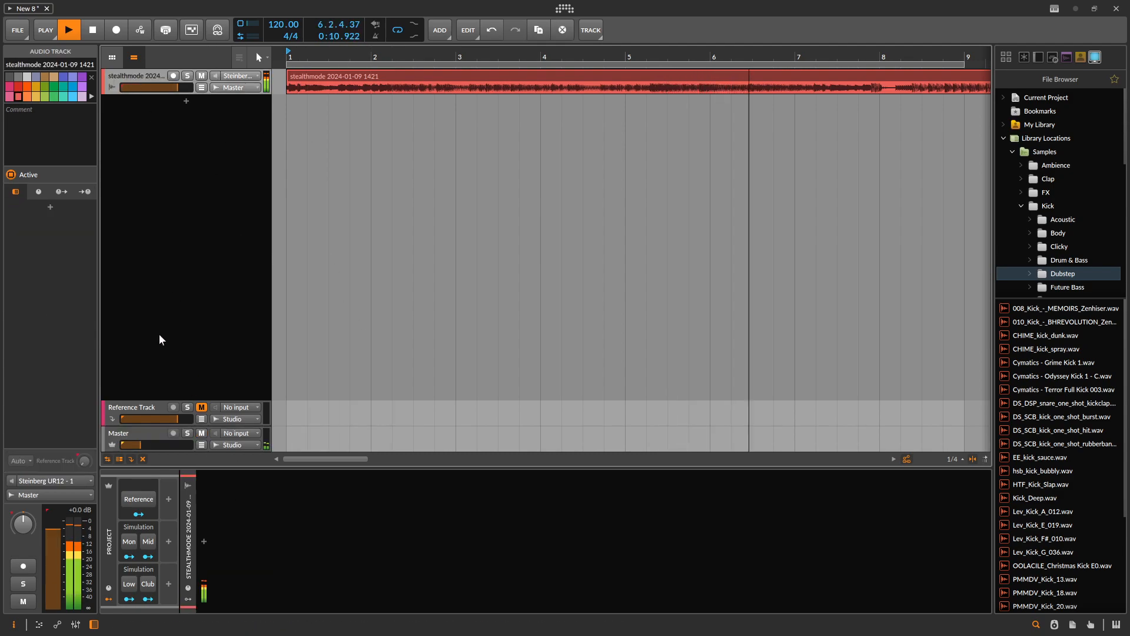
pyautogui.click(147, 433)
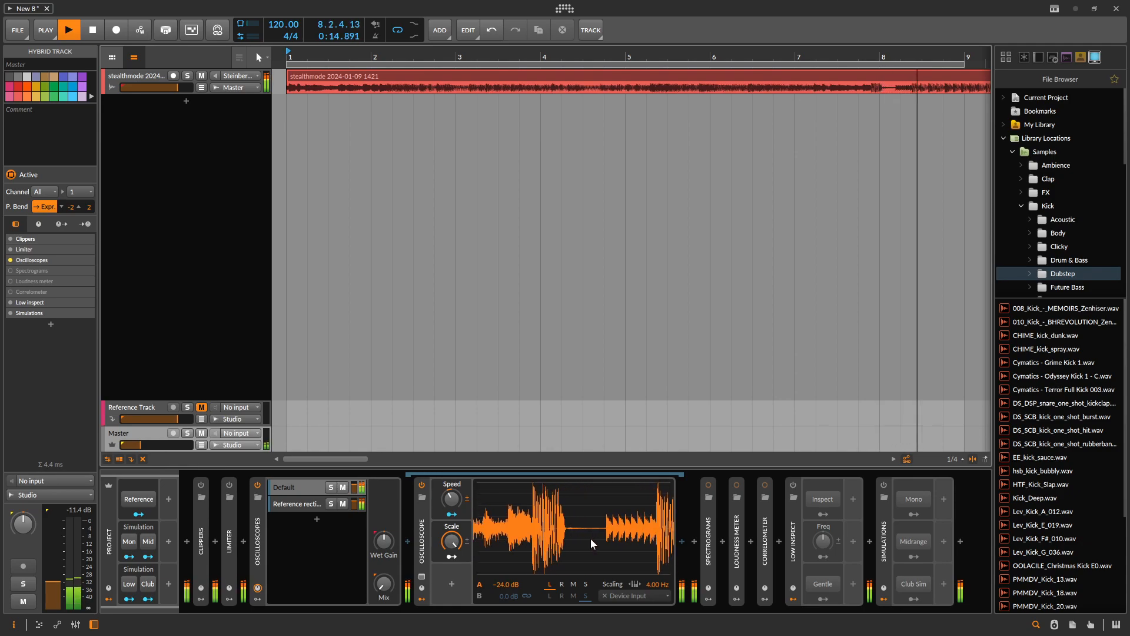
pyautogui.press('space')
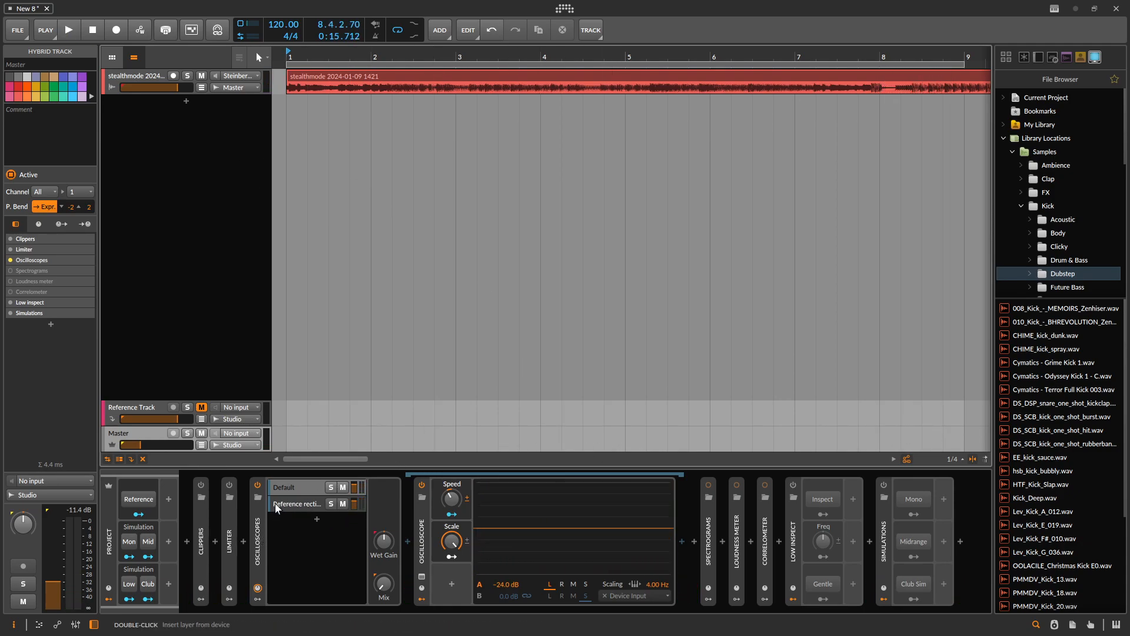
# - Collapse Oscilloscopes, expand and enable the Spectrograms FX Layer, and play the clip through its Mid/Side spectrum
pyautogui.doubleClick(259, 524)
pyautogui.doubleClick(285, 547)
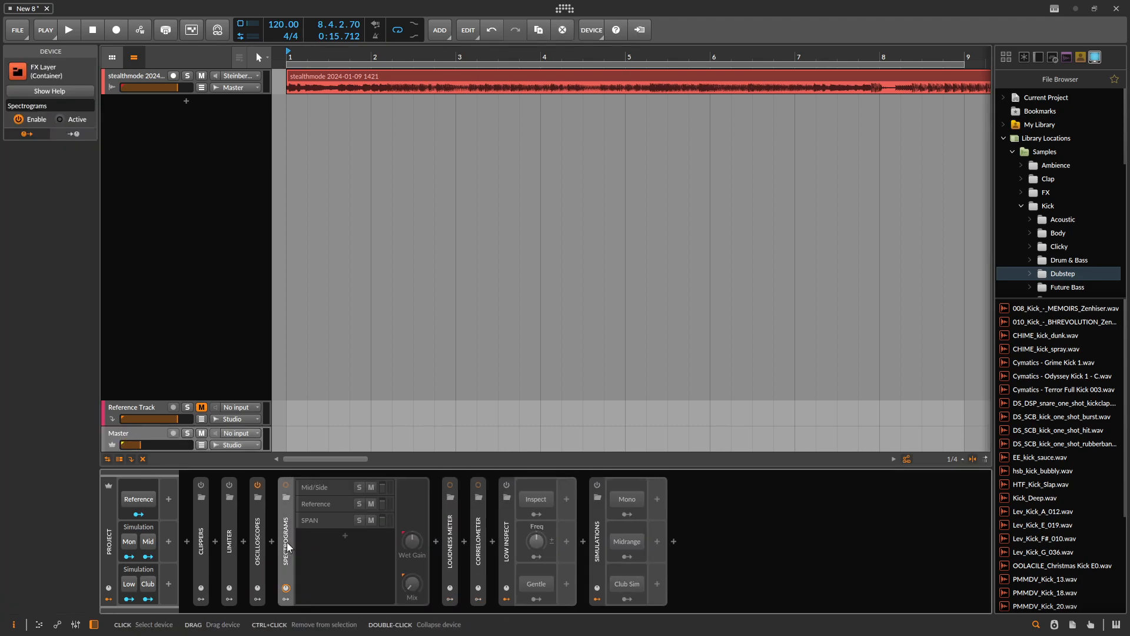
pyautogui.click(285, 486)
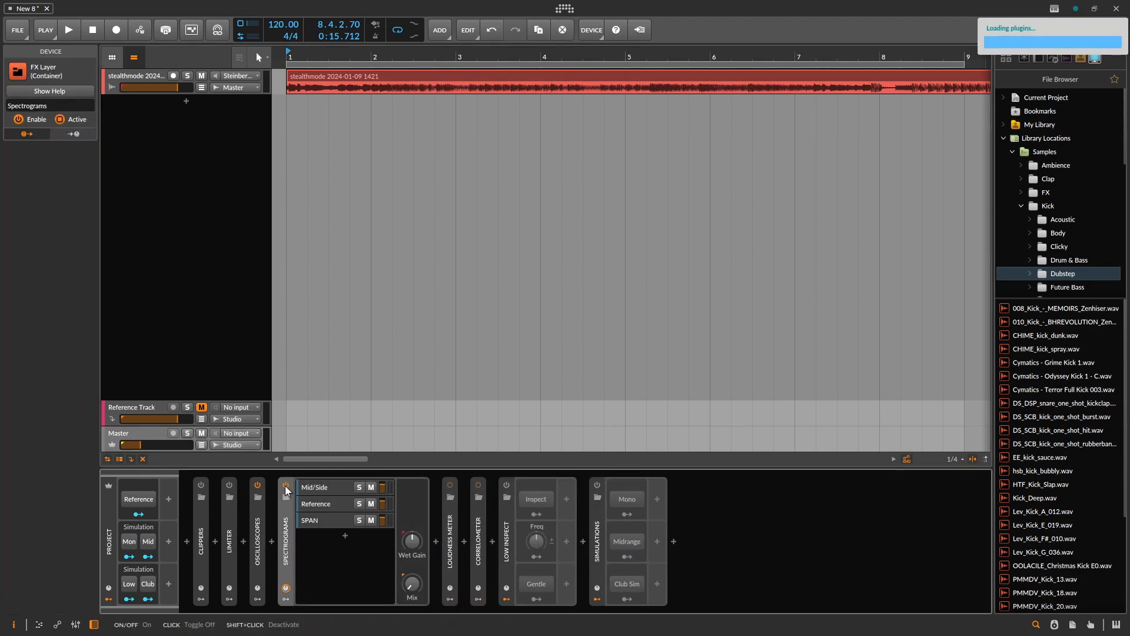
pyautogui.click(324, 486)
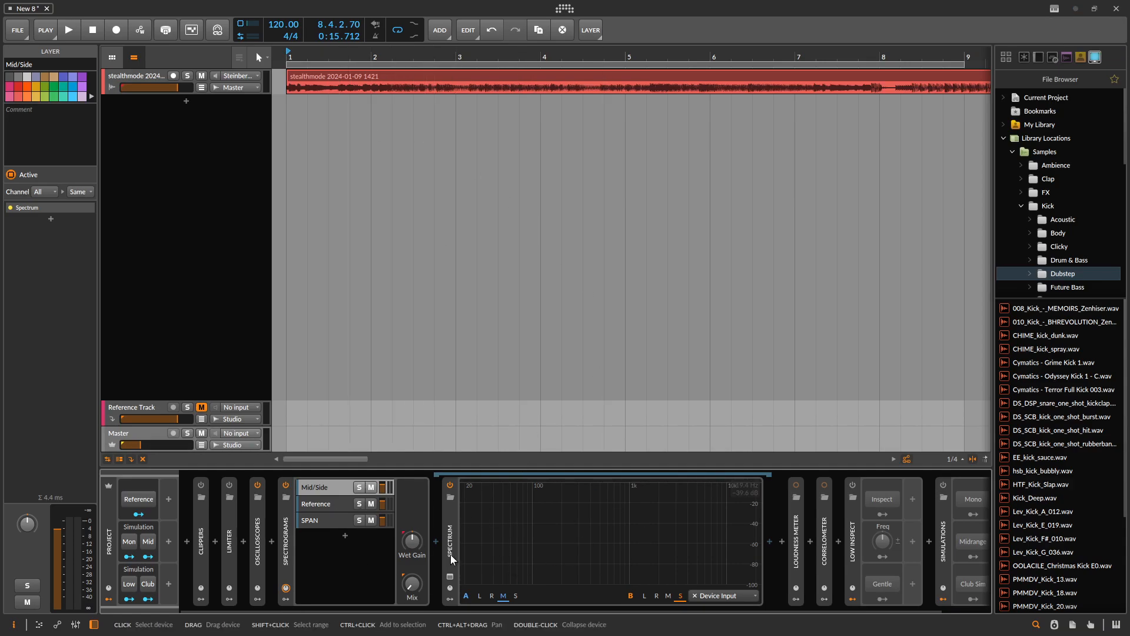
pyautogui.press('space')
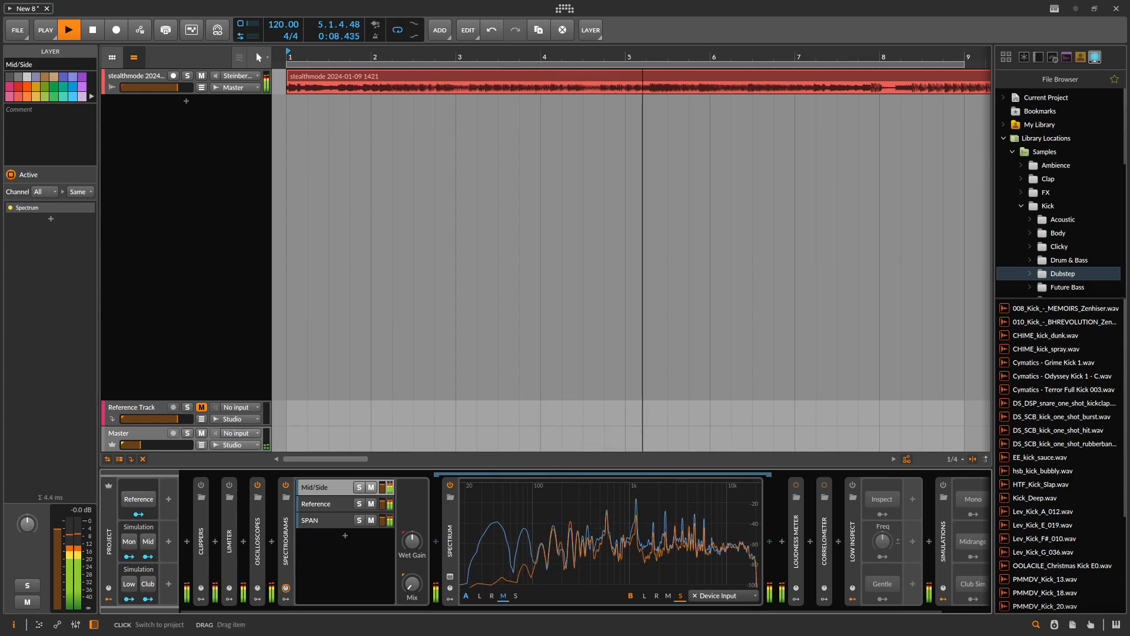
# - Show and resize the MiniMeters window over the project, raise the Master volume slightly, and dismiss the window after stopping playback
pyautogui.moveTo(897, 112); pyautogui.dragTo(276, 10)
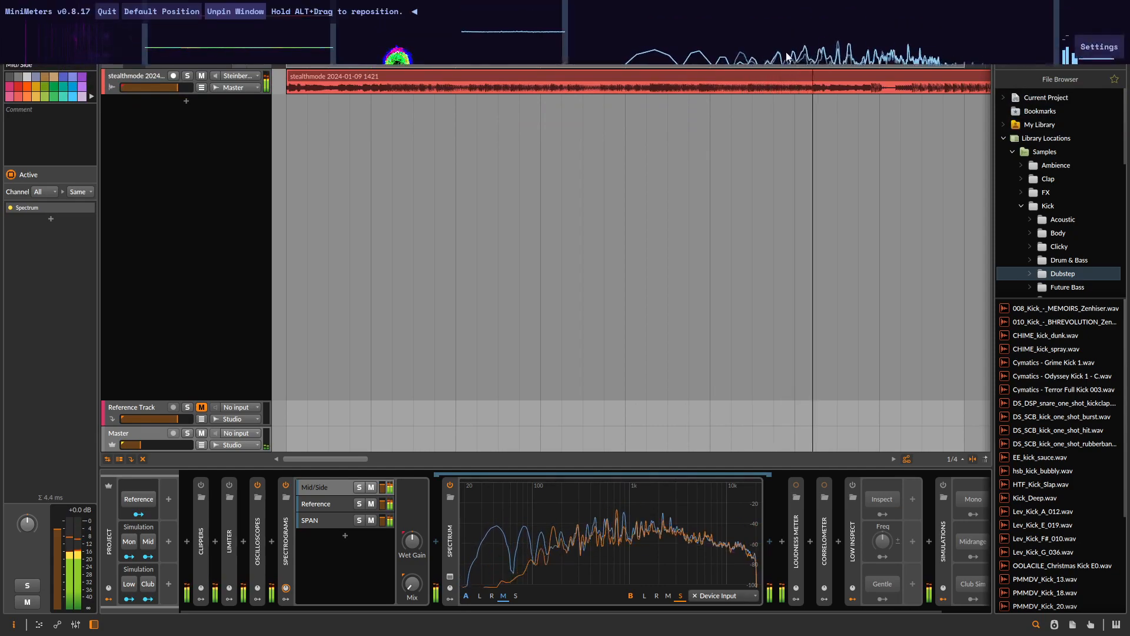
pyautogui.moveTo(774, 42); pyautogui.dragTo(774, 213)
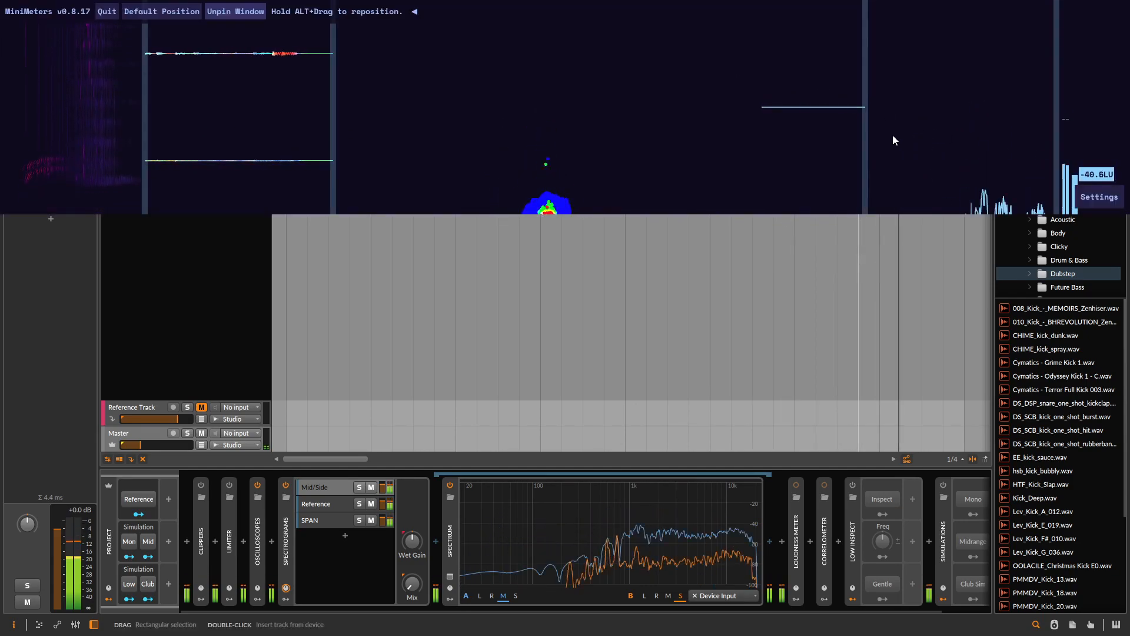
pyautogui.moveTo(848, 214); pyautogui.dragTo(848, 108)
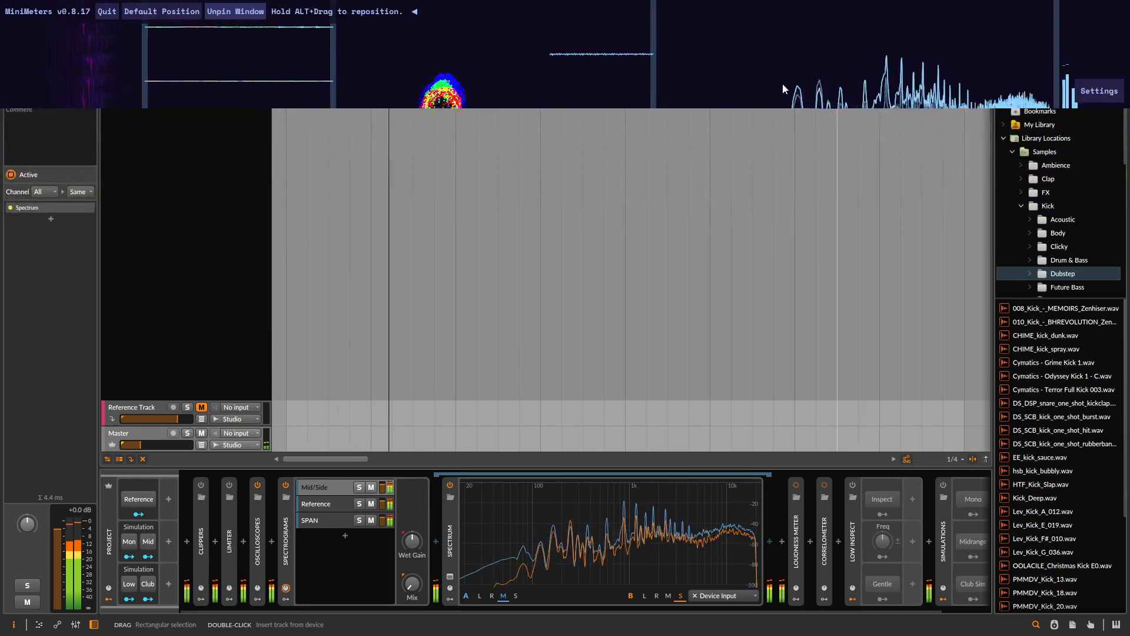
pyautogui.moveTo(141, 445); pyautogui.dragTo(146, 445)
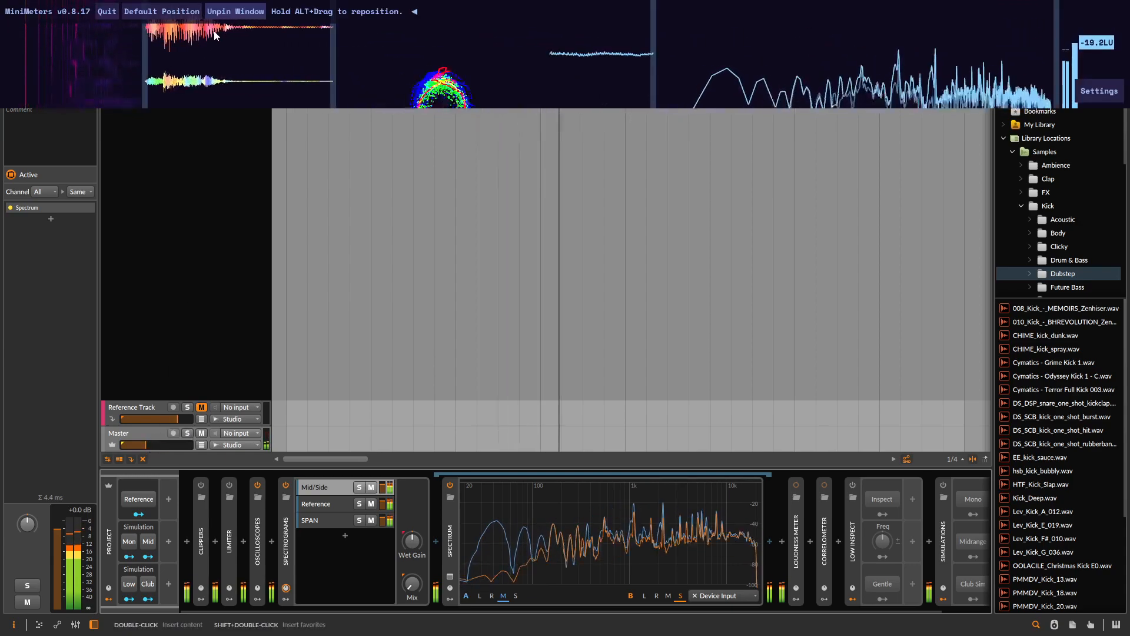
pyautogui.press('space')
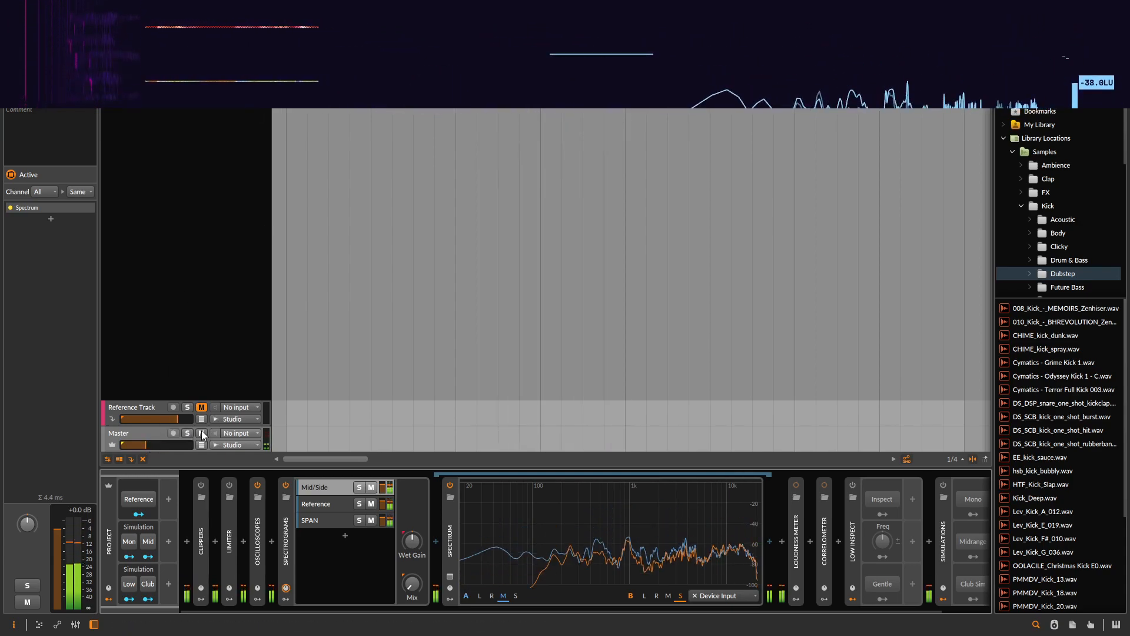
pyautogui.moveTo(198, 65); pyautogui.dragTo(1129, 81)
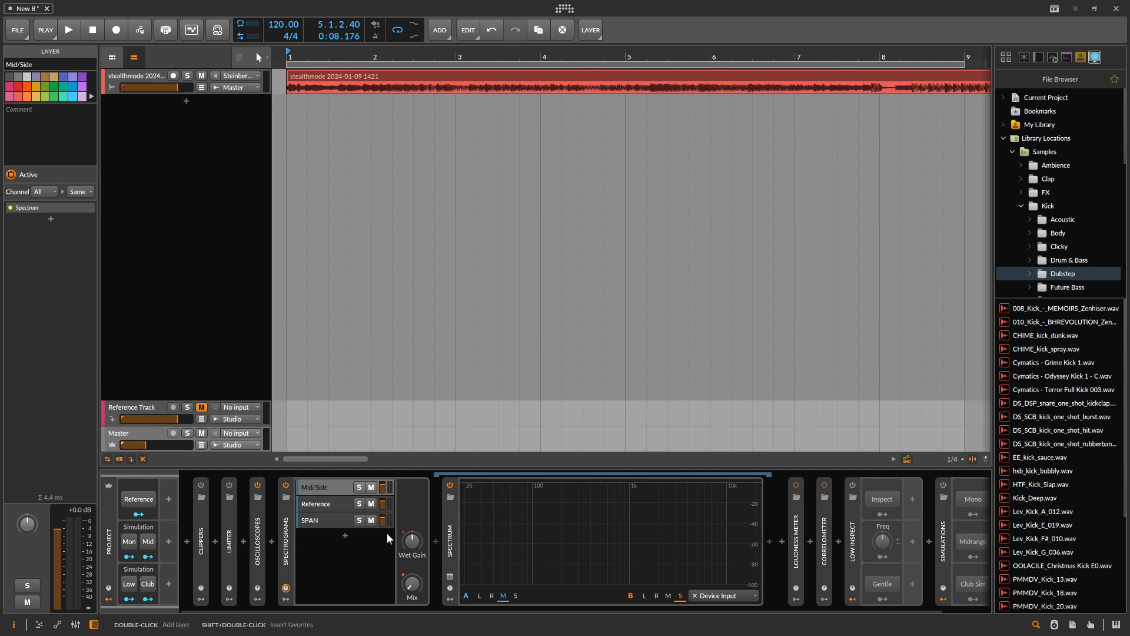
# - Show the SPAN layer's plug-in window during playback, view its spectrum mode settings, and close both windows
pyautogui.click(321, 516)
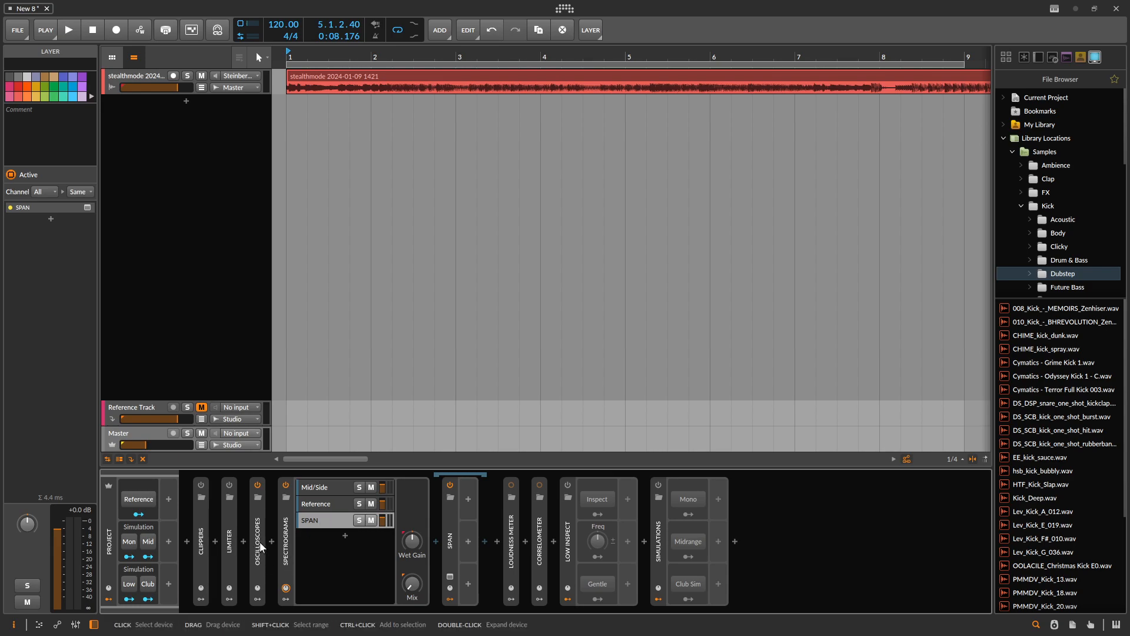
pyautogui.click(330, 487)
pyautogui.click(325, 521)
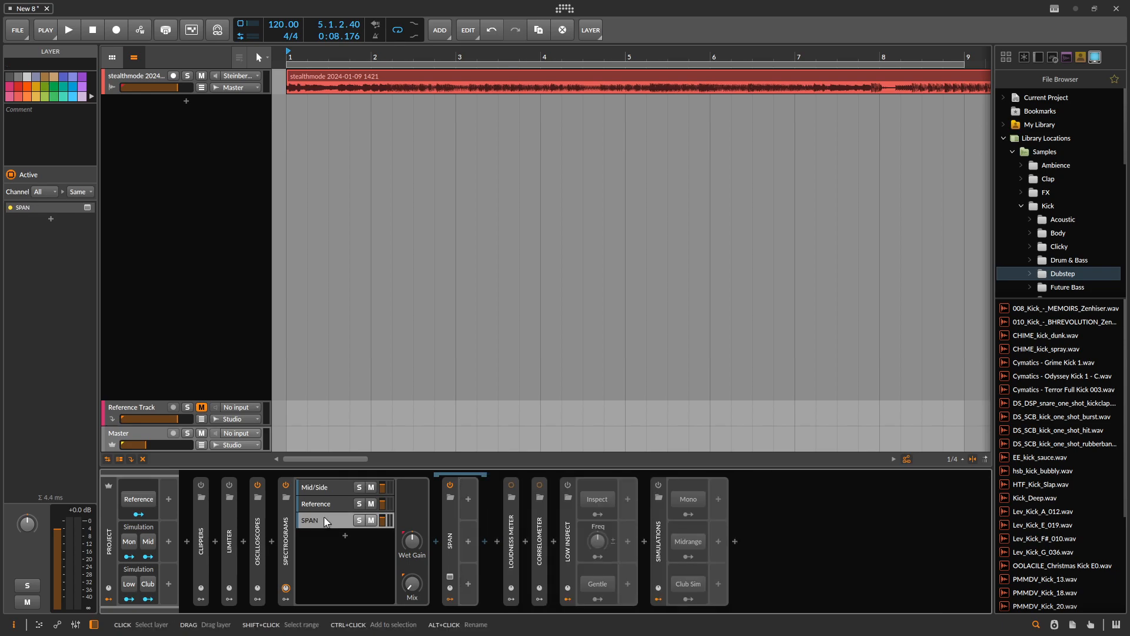
pyautogui.click(450, 577)
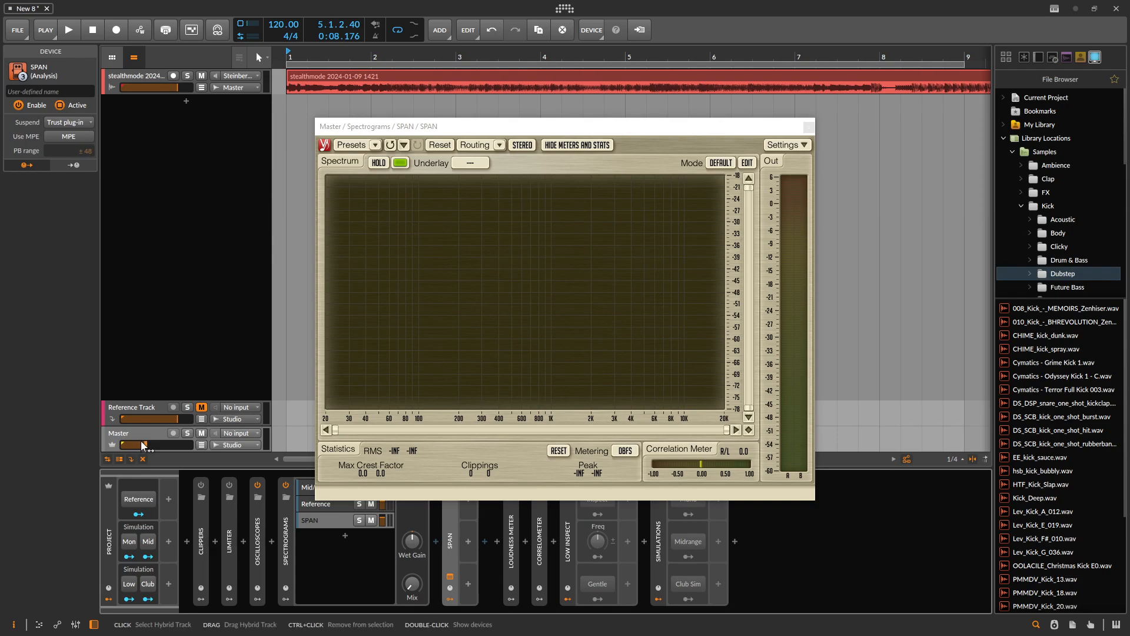
pyautogui.press('space')
pyautogui.click(747, 162)
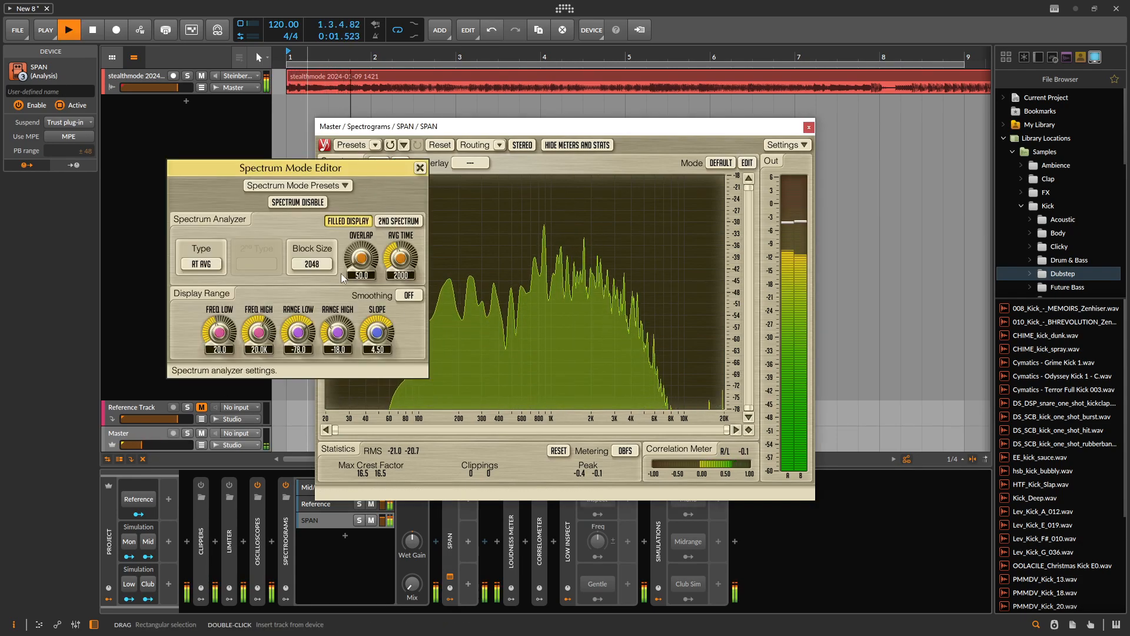
pyautogui.click(420, 168)
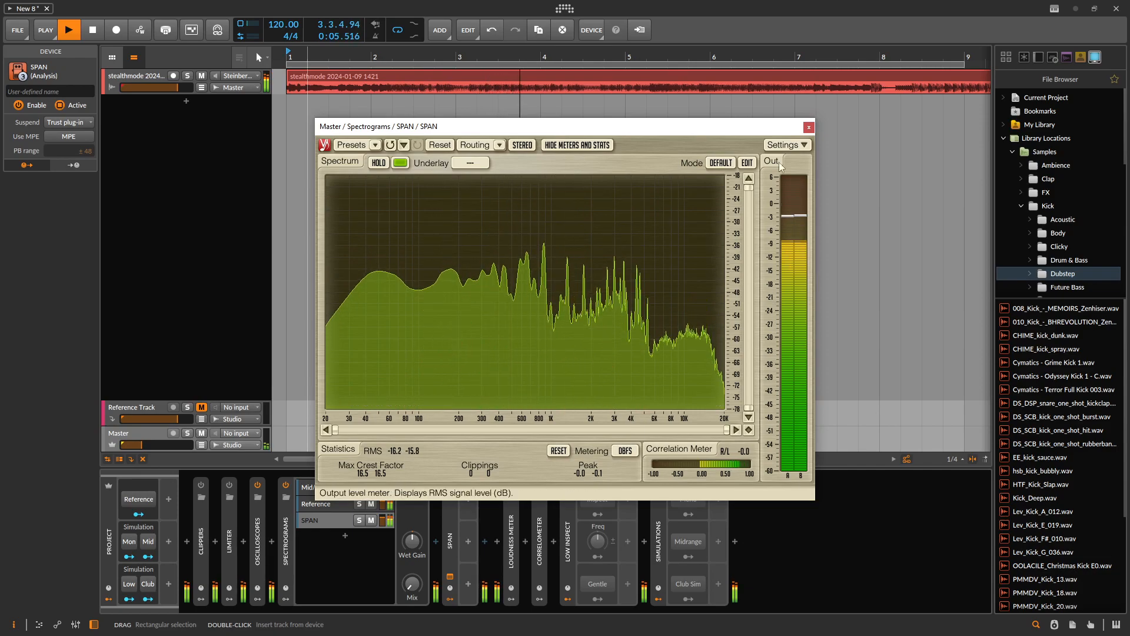
pyautogui.click(809, 127)
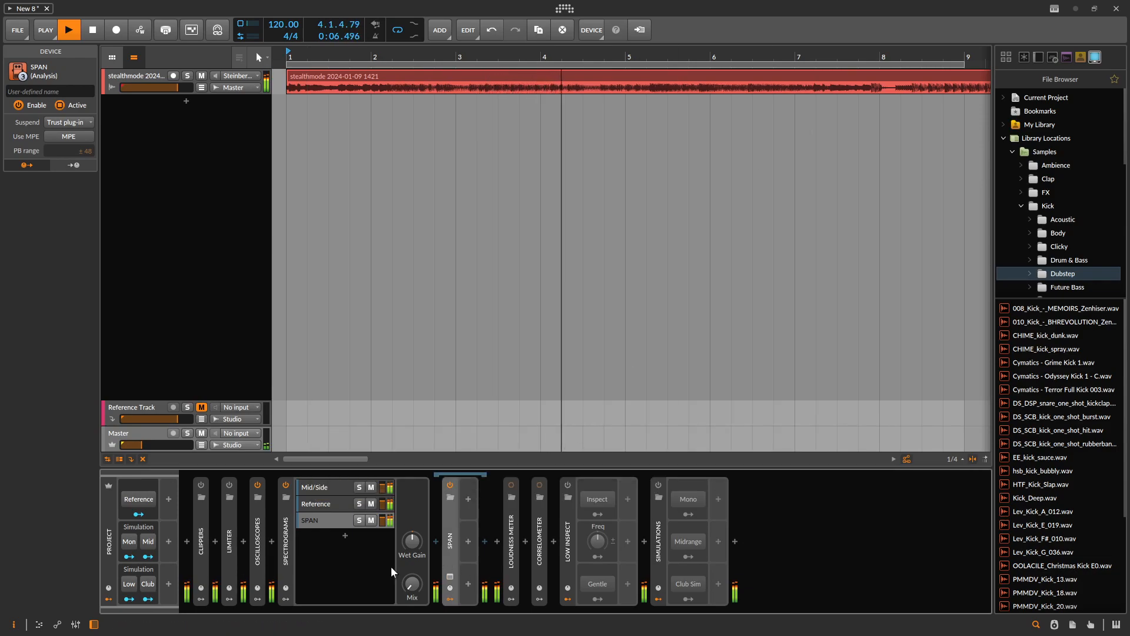
# - Collapse Spectrograms, enable the Loudness Meter, check its plug-in window and collapse the device
pyautogui.doubleClick(285, 537)
pyautogui.click(314, 485)
pyautogui.doubleClick(319, 551)
pyautogui.click(315, 576)
pyautogui.click(315, 576)
pyautogui.doubleClick(314, 543)
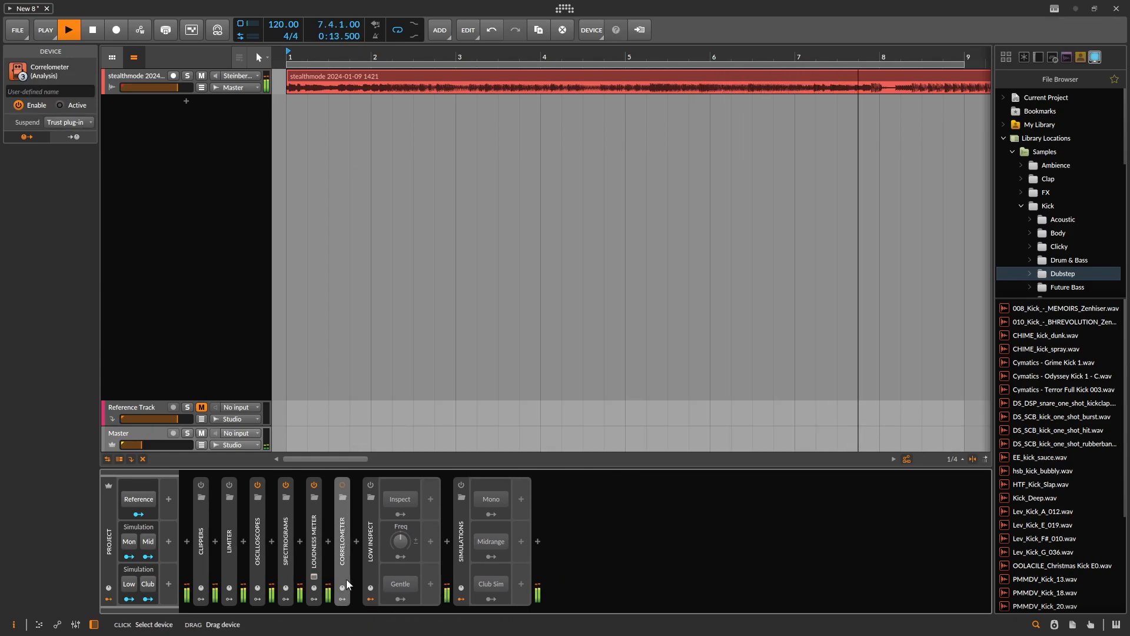
# - Expand and enable the Correlometer, view its plug-in window during playback, and stop the playback
pyautogui.doubleClick(344, 542)
pyautogui.click(343, 485)
pyautogui.click(342, 576)
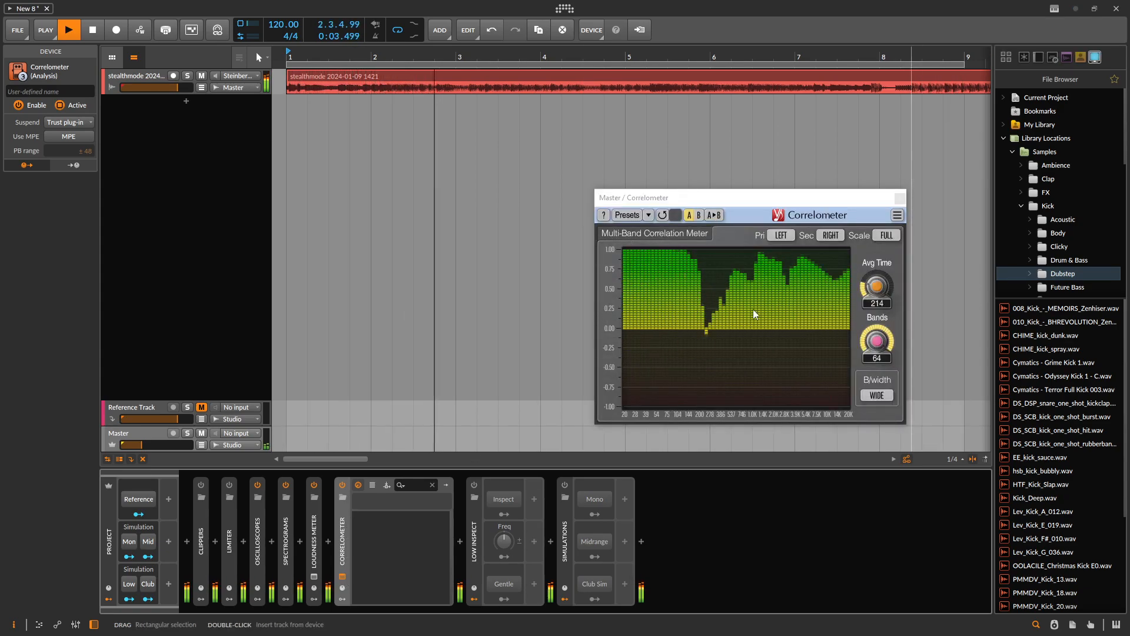
pyautogui.press('space')
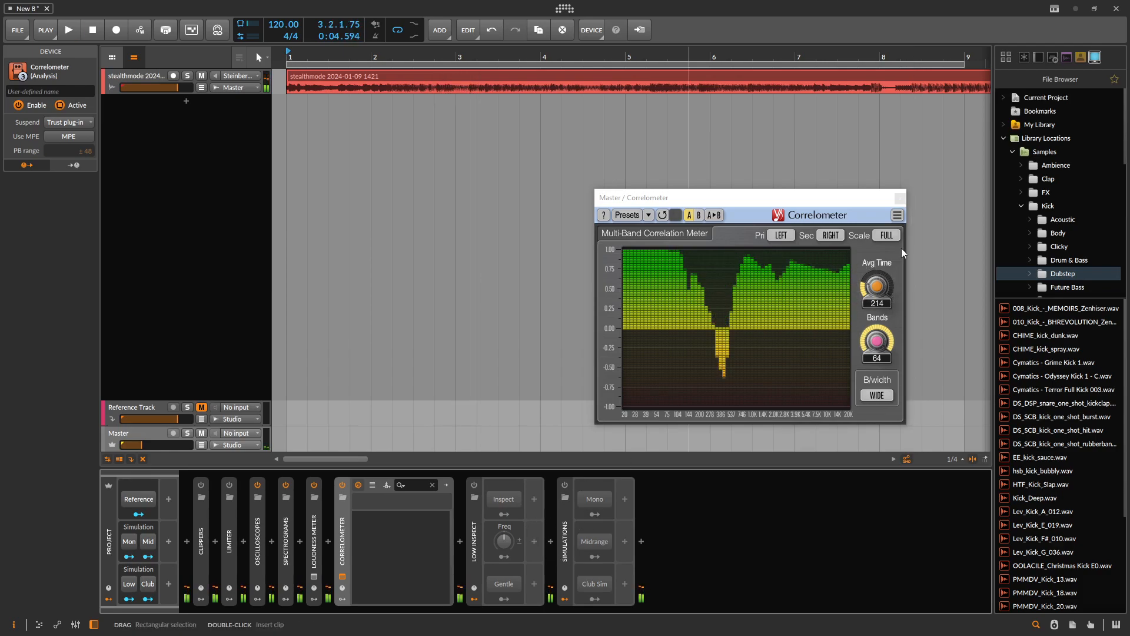
# - Close the Correlometer's plug-in window and collapse the device
pyautogui.click(900, 198)
pyautogui.doubleClick(345, 533)
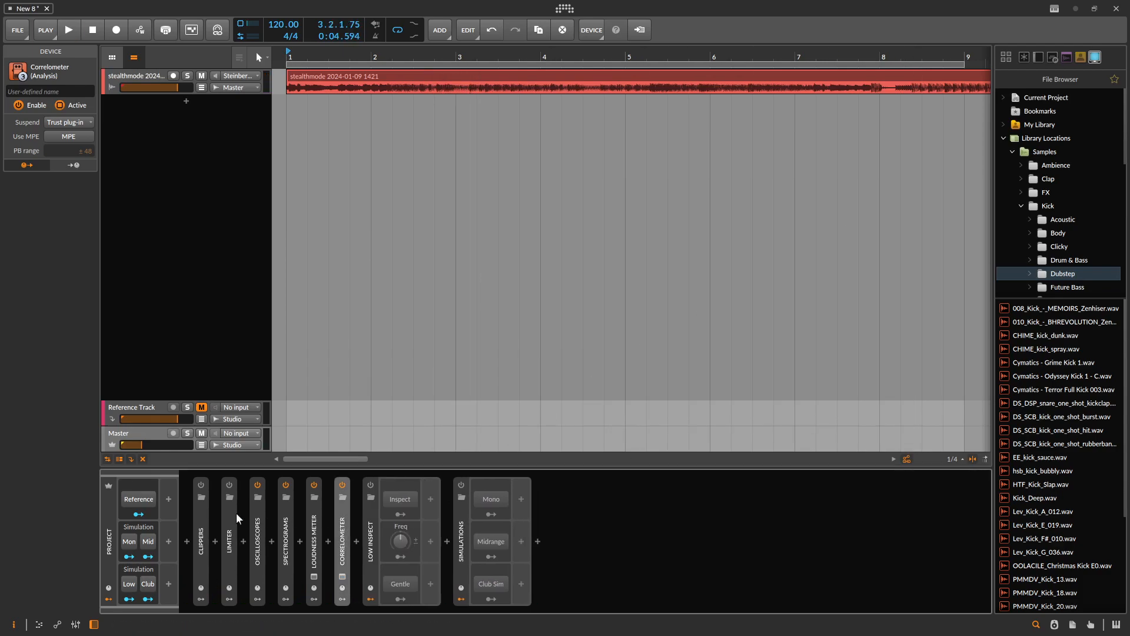
# - Try a second Correlometer with its default settings after the existing one, and delete it again
pyautogui.click(355, 541)
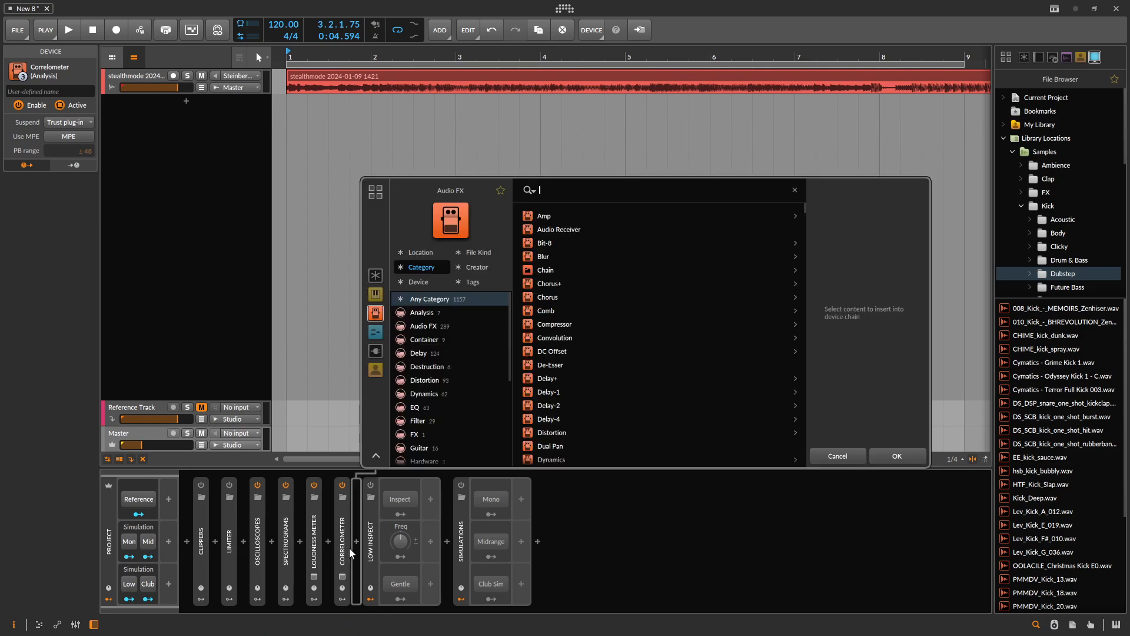
pyautogui.write('corr')
pyautogui.press('Return')
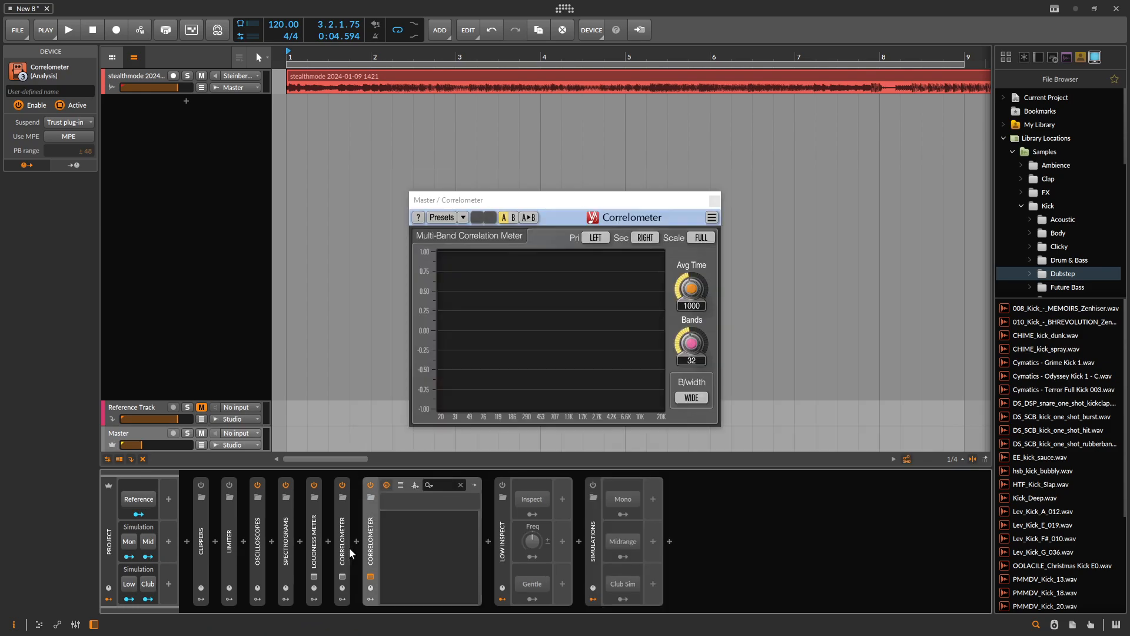
pyautogui.press('Delete')
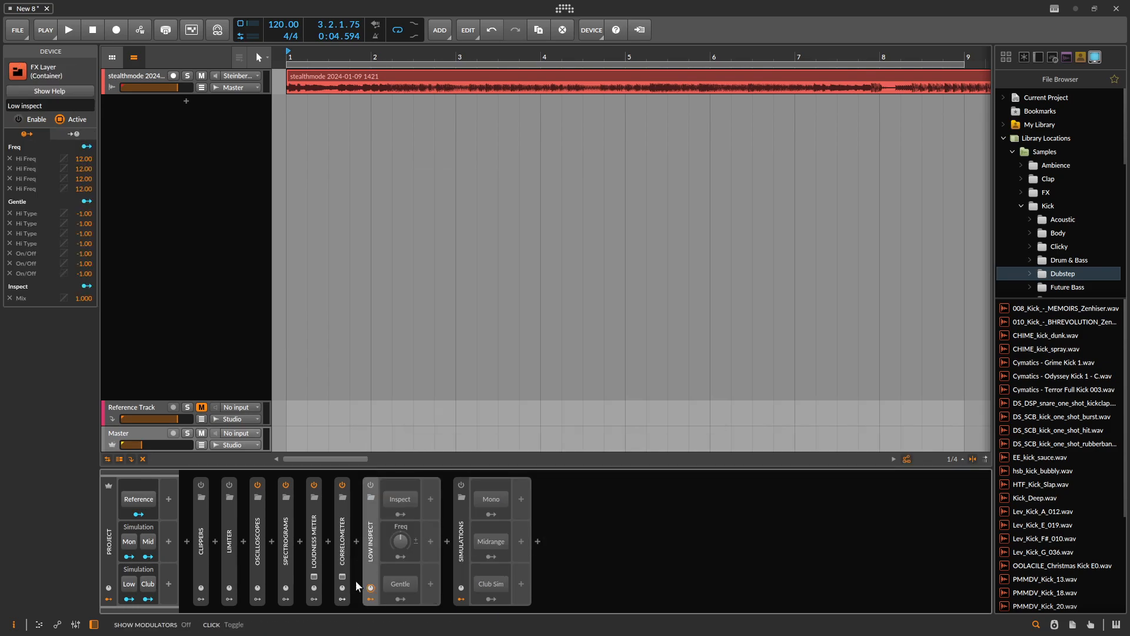
# - Enable the Low Inspect device and lower the Master volume during playback
pyautogui.click(373, 482)
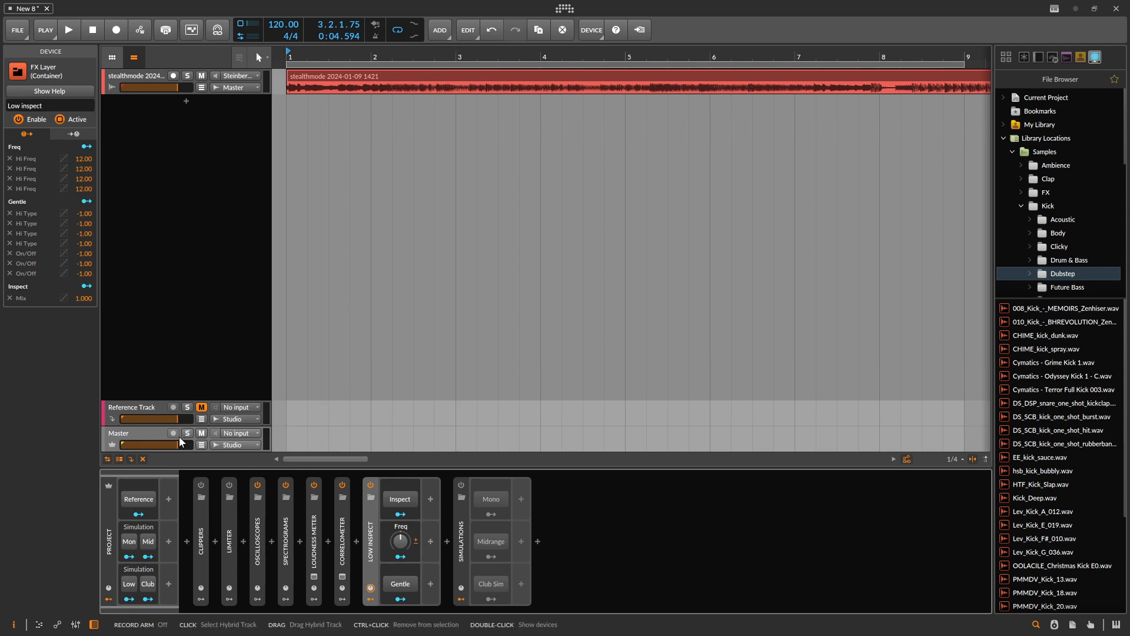
pyautogui.press('space')
pyautogui.moveTo(162, 445); pyautogui.dragTo(166, 445)
# - Play the track from bar 10 and toggle Low Inspect's Inspect switch to compare the sound
pyautogui.click(458, 57)
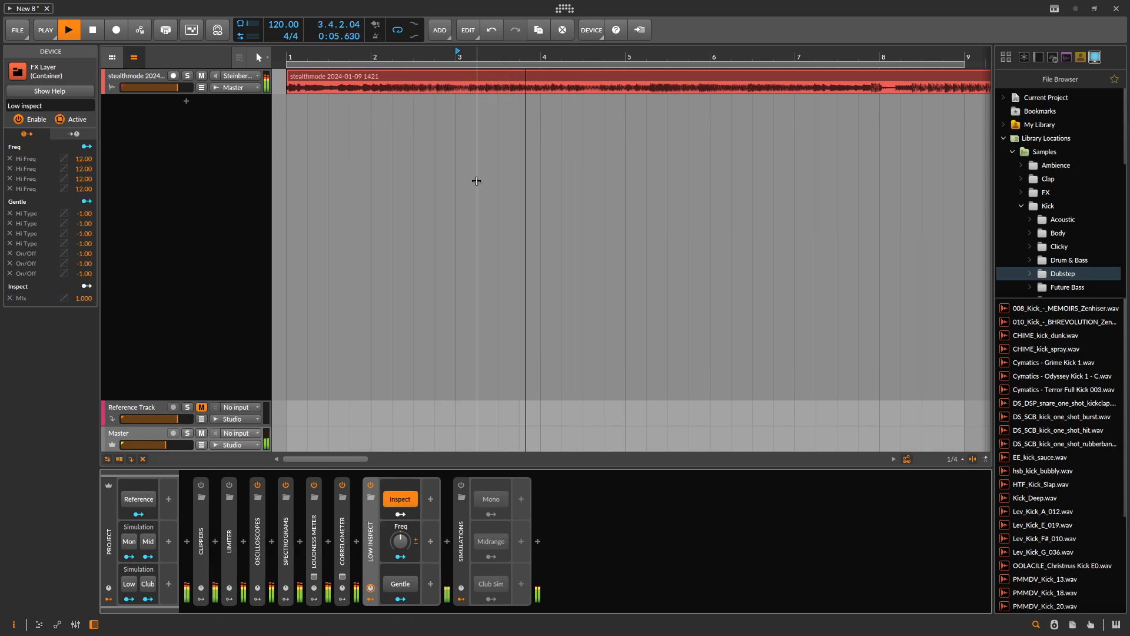
pyautogui.scroll(-5, 498, 171)
pyautogui.click(529, 57)
pyautogui.press('space')
pyautogui.press('space')
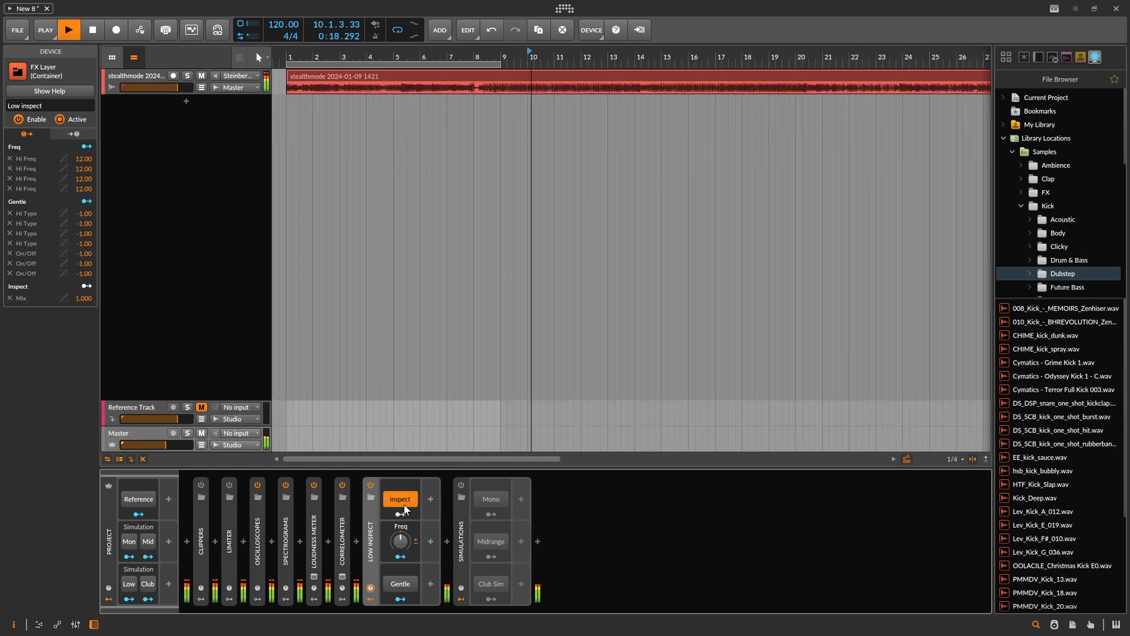
pyautogui.click(401, 500)
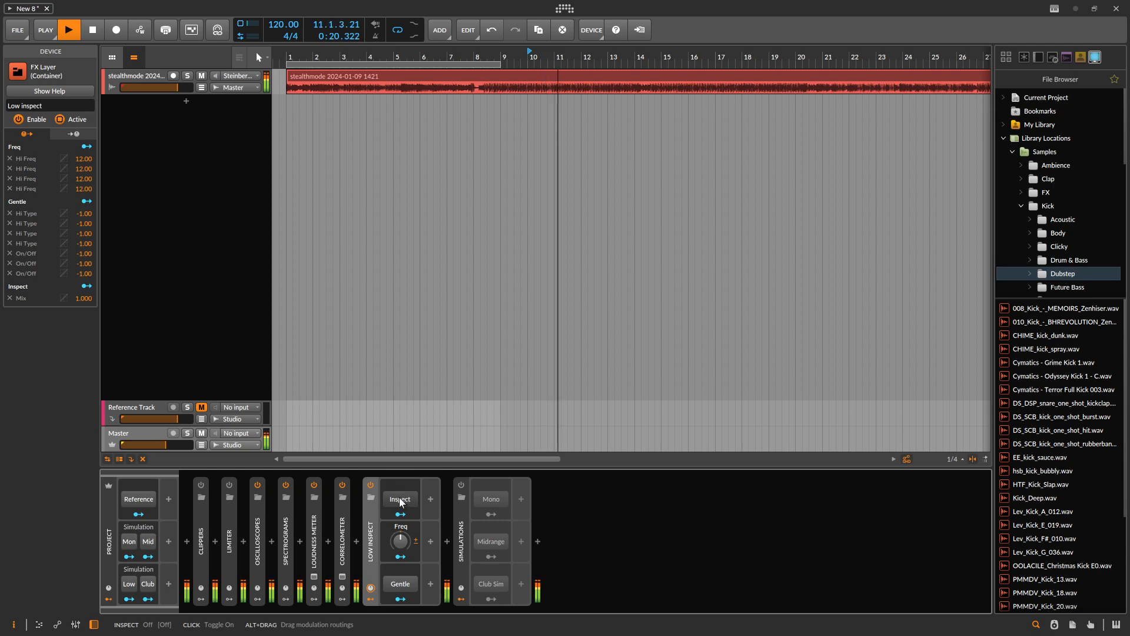
# - Expand Low Inspect, show its EQ-2 layer's devices, and view the high band type options of the first EQ-2
pyautogui.doubleClick(370, 546)
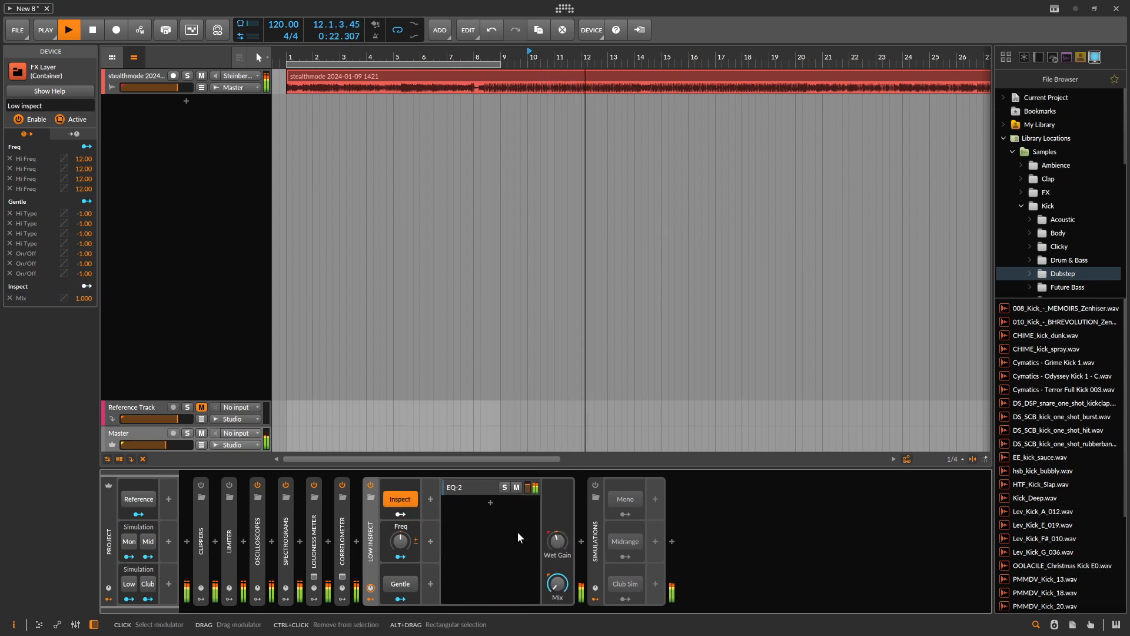
pyautogui.click(478, 490)
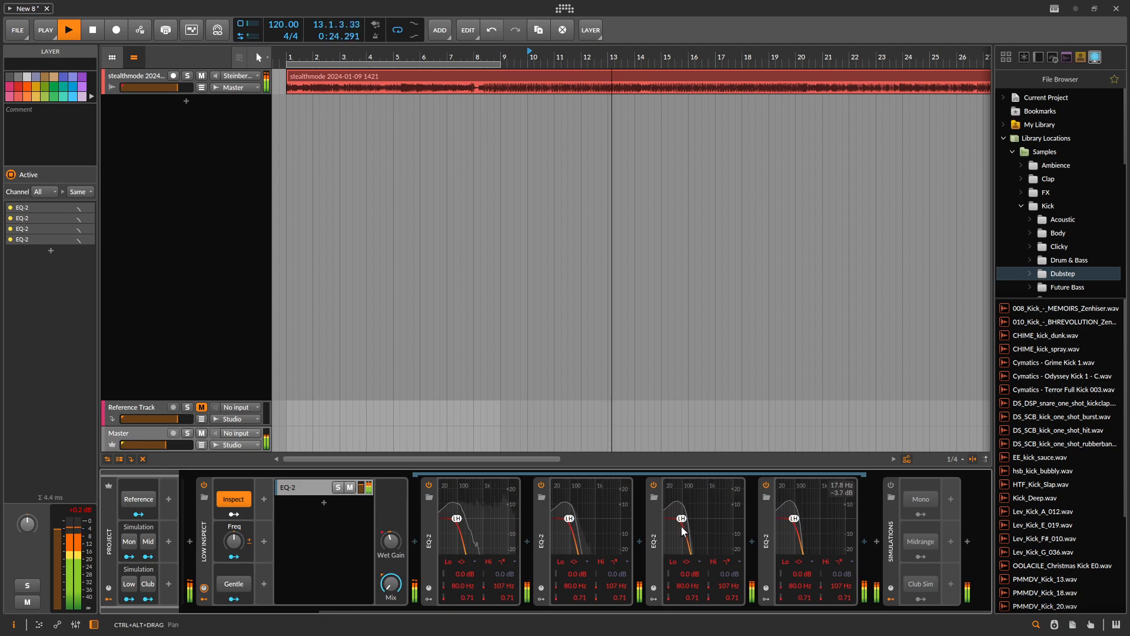
pyautogui.rightClick(459, 521)
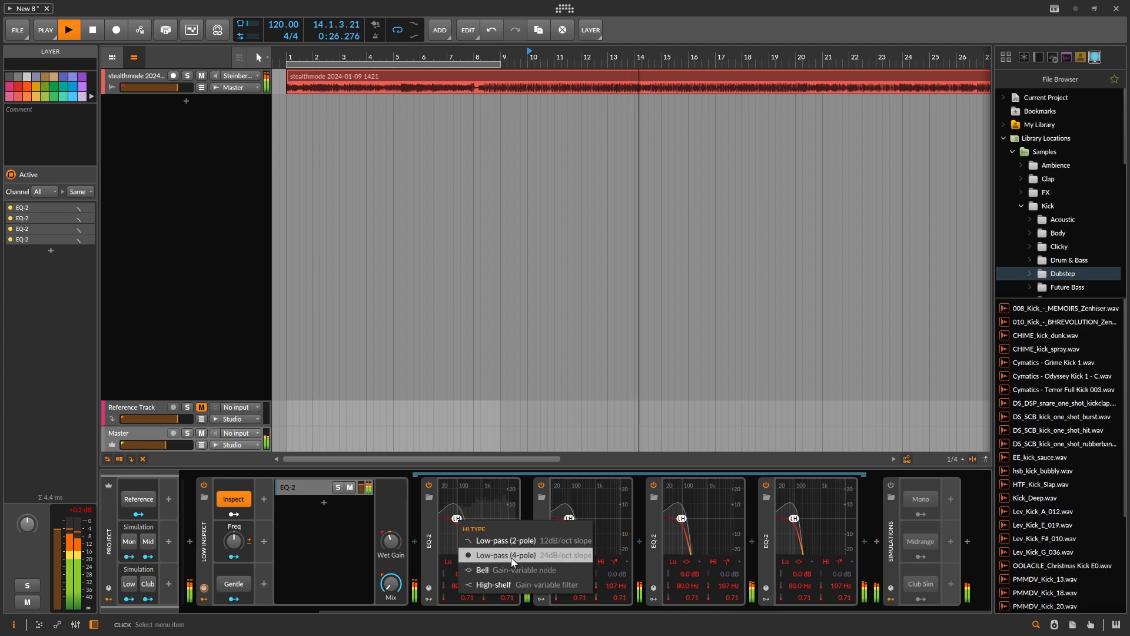
pyautogui.click(217, 560)
# - Sweep Low Inspect's Freq up to 100 % and down, reset it to default, and try the Wet Gain
pyautogui.moveTo(258, 533); pyautogui.dragTo(277, 491)
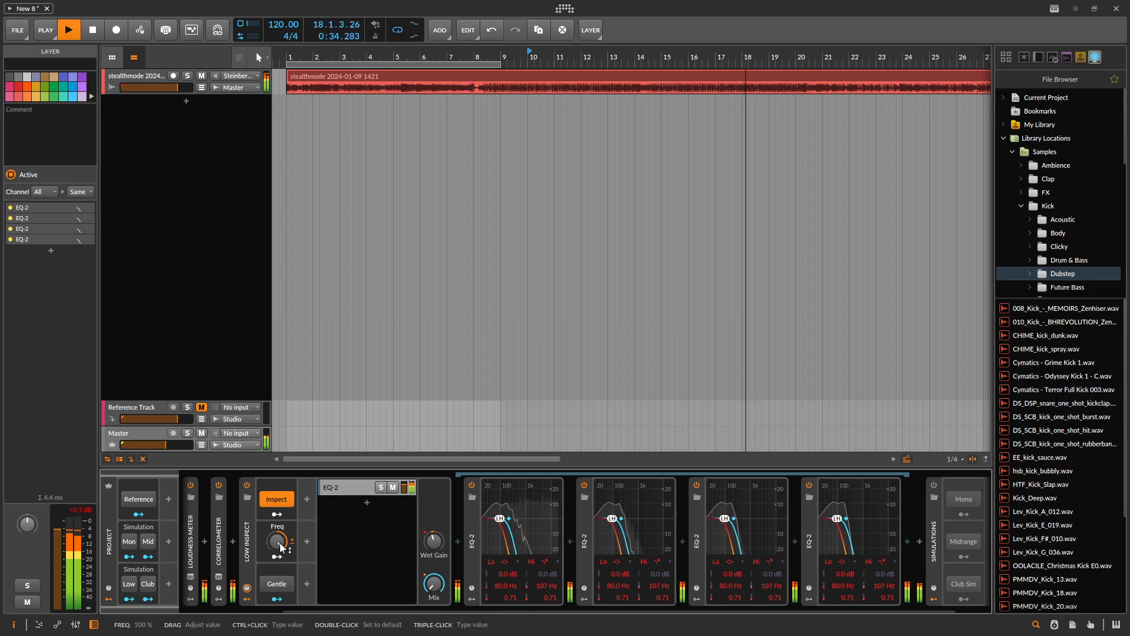
pyautogui.moveTo(282, 547); pyautogui.dragTo(281, 595)
pyautogui.doubleClick(279, 544)
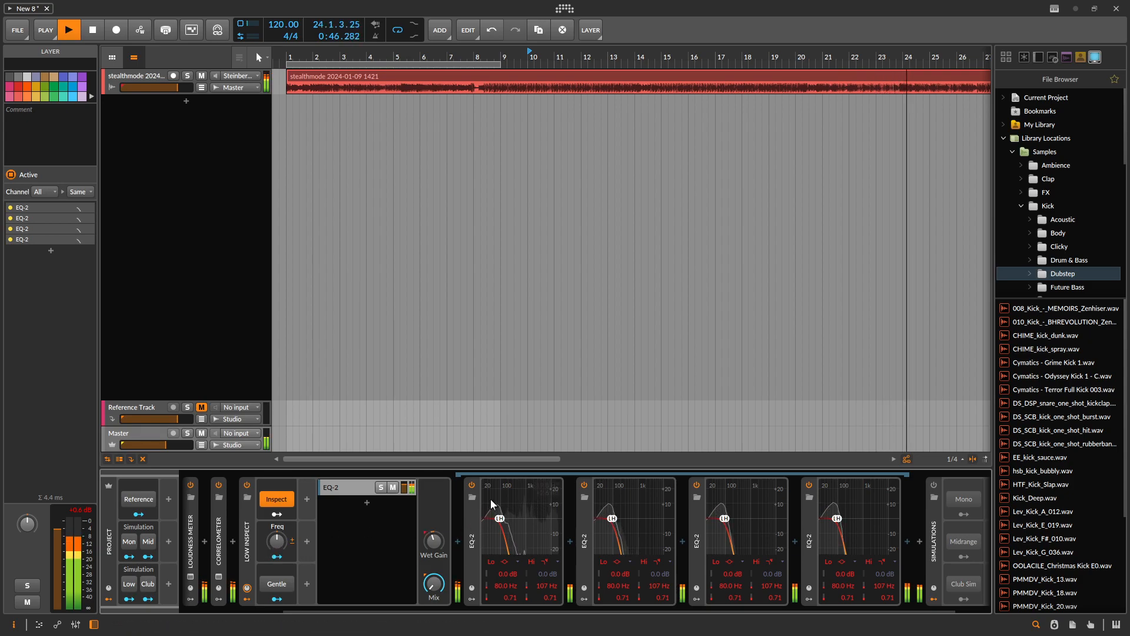
pyautogui.moveTo(433, 540); pyautogui.dragTo(433, 512)
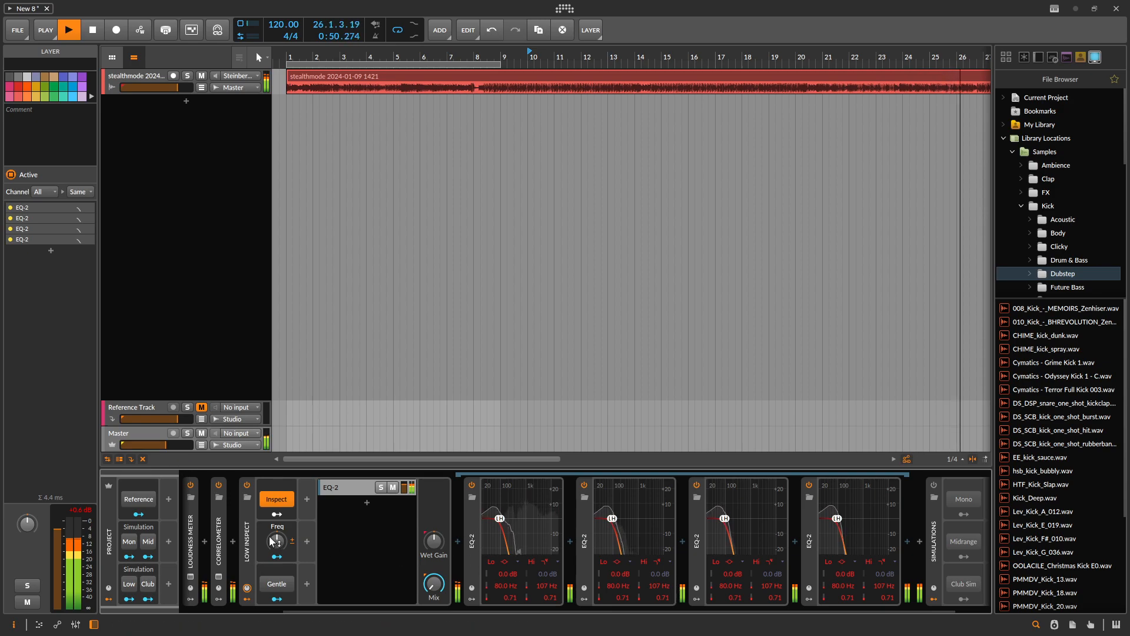
# - Compare Low Inspect with Gentle on and off, raise Freq with Gentle on, and stop the playback
pyautogui.click(281, 583)
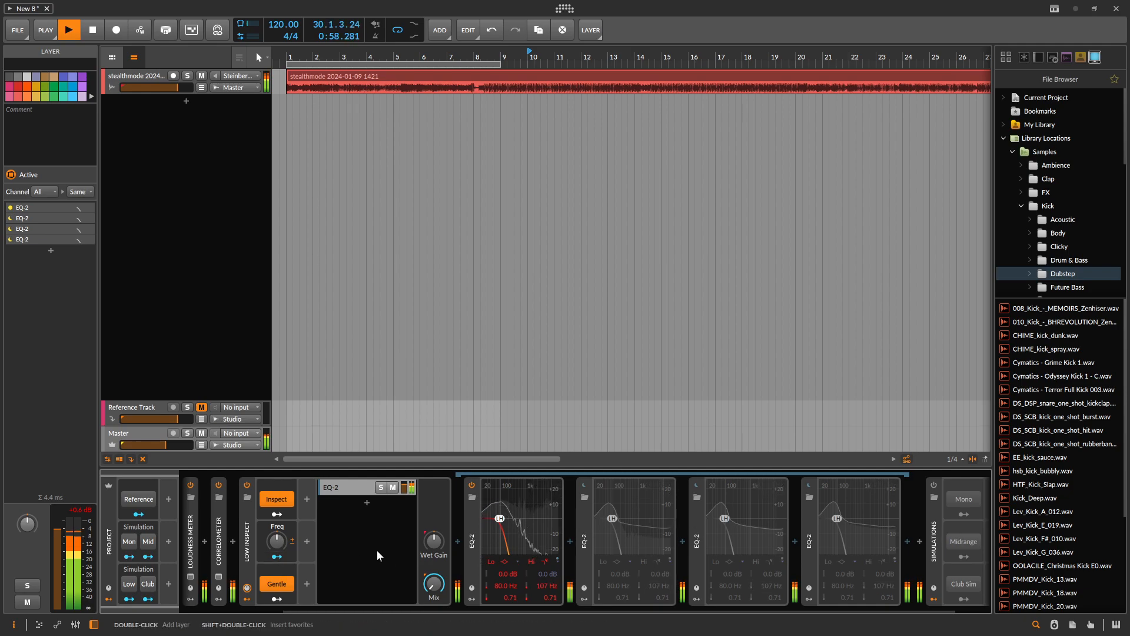
pyautogui.click(282, 581)
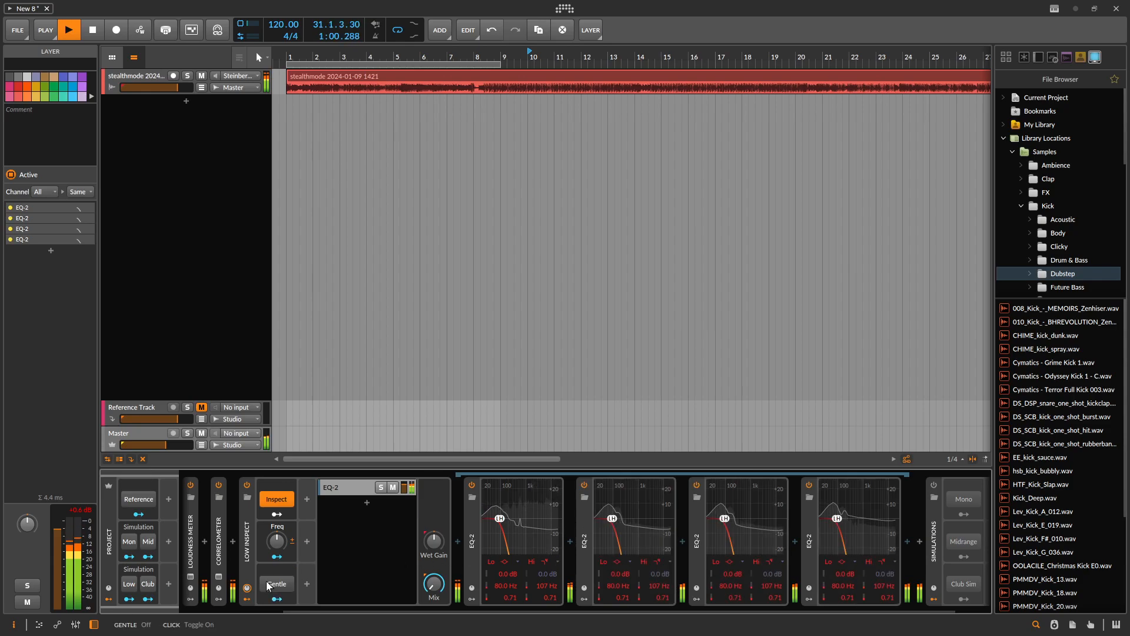
pyautogui.click(274, 584)
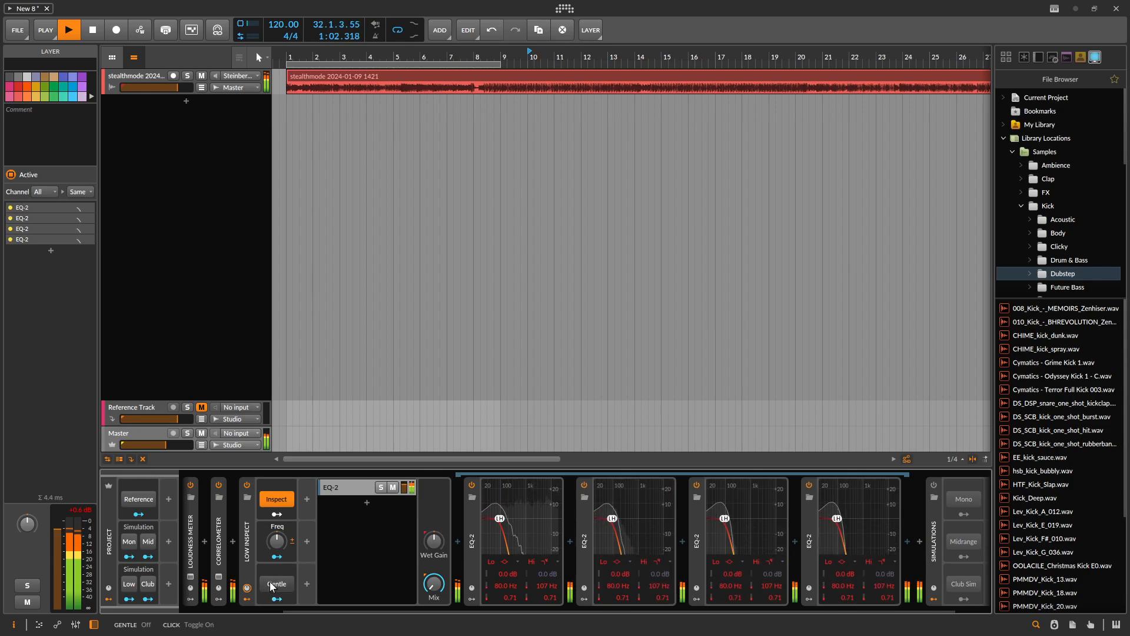
pyautogui.moveTo(276, 540); pyautogui.dragTo(276, 495)
pyautogui.press('space')
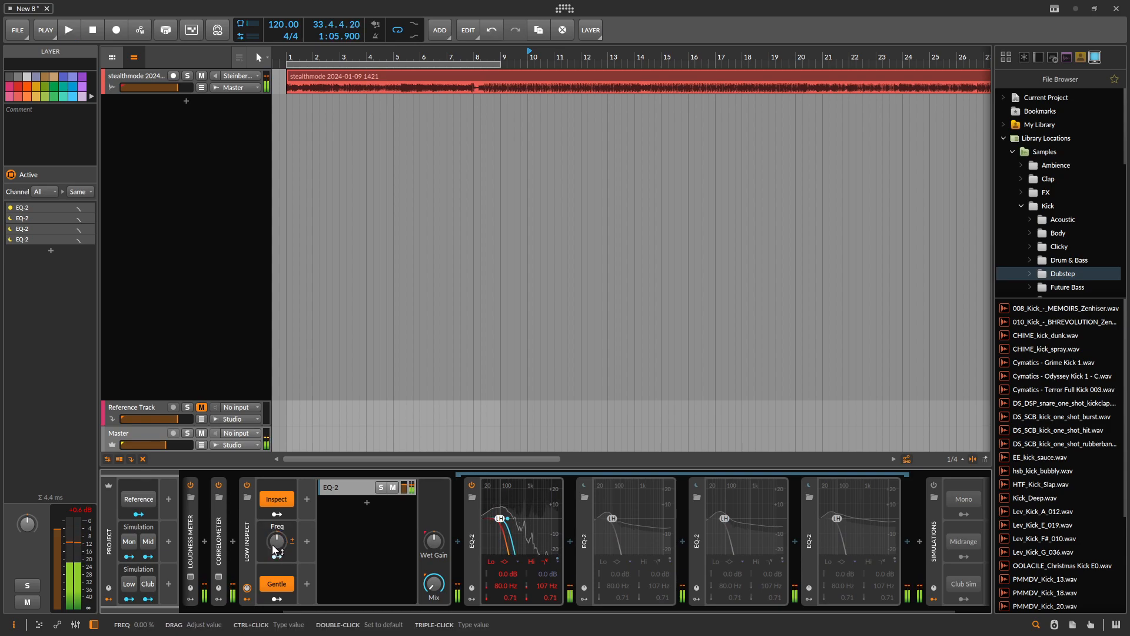
# - Reset Low Inspect's Freq to default, collapse the device, and turn Gentle off
pyautogui.doubleClick(275, 543)
pyautogui.doubleClick(250, 537)
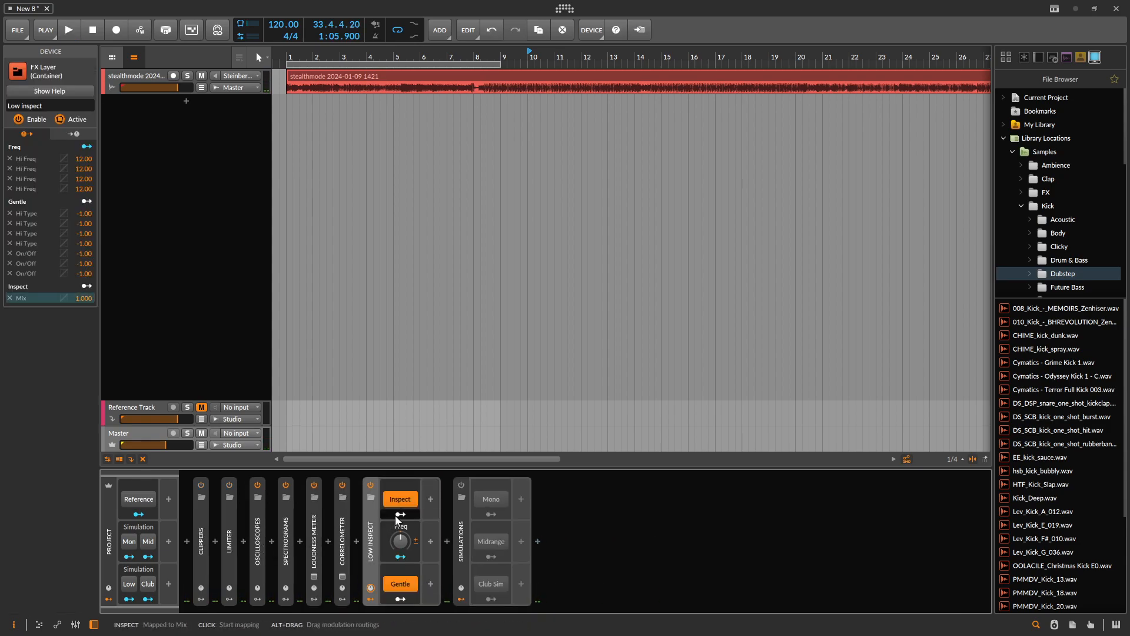
pyautogui.click(408, 585)
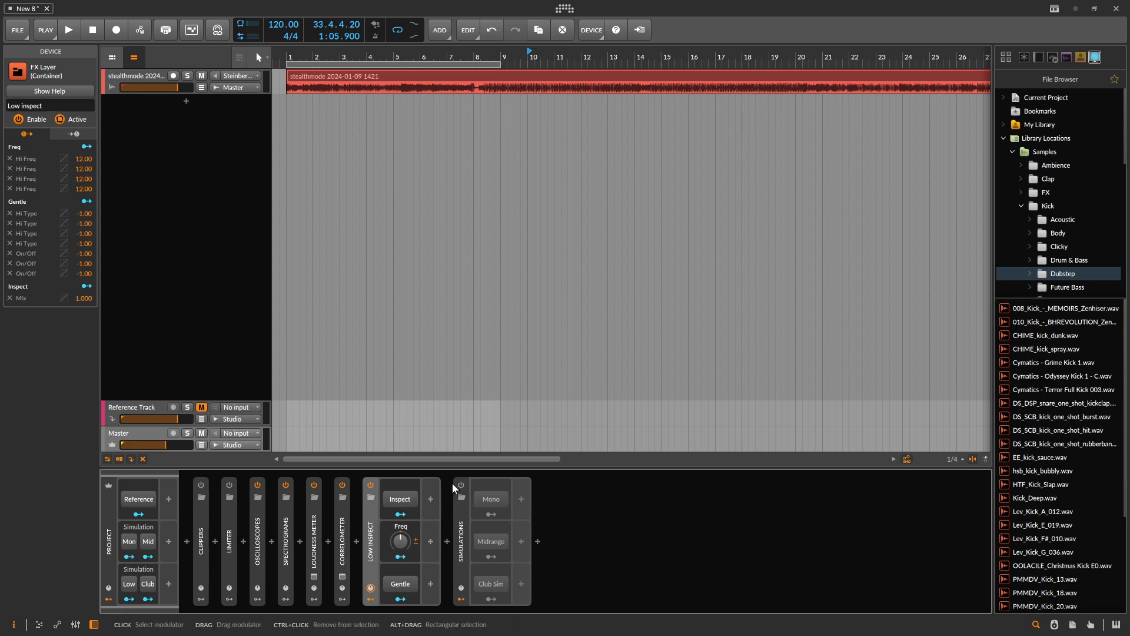
# - Enable the Simulations chain, lower the Master volume to -11.1 dB, and start playback
pyautogui.click(464, 510)
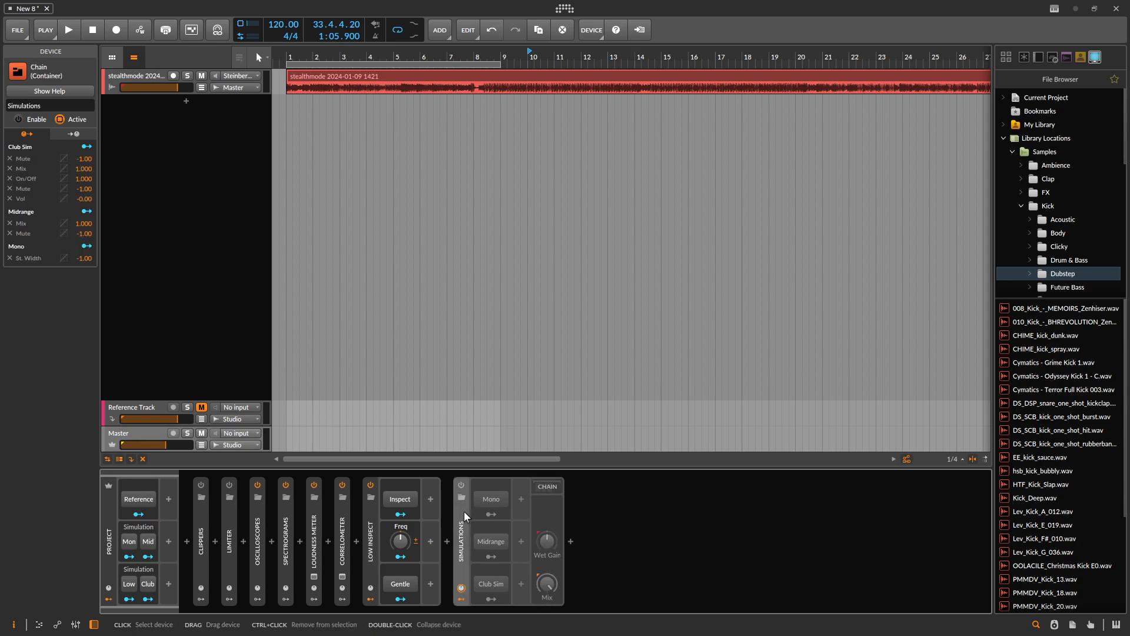
pyautogui.click(461, 484)
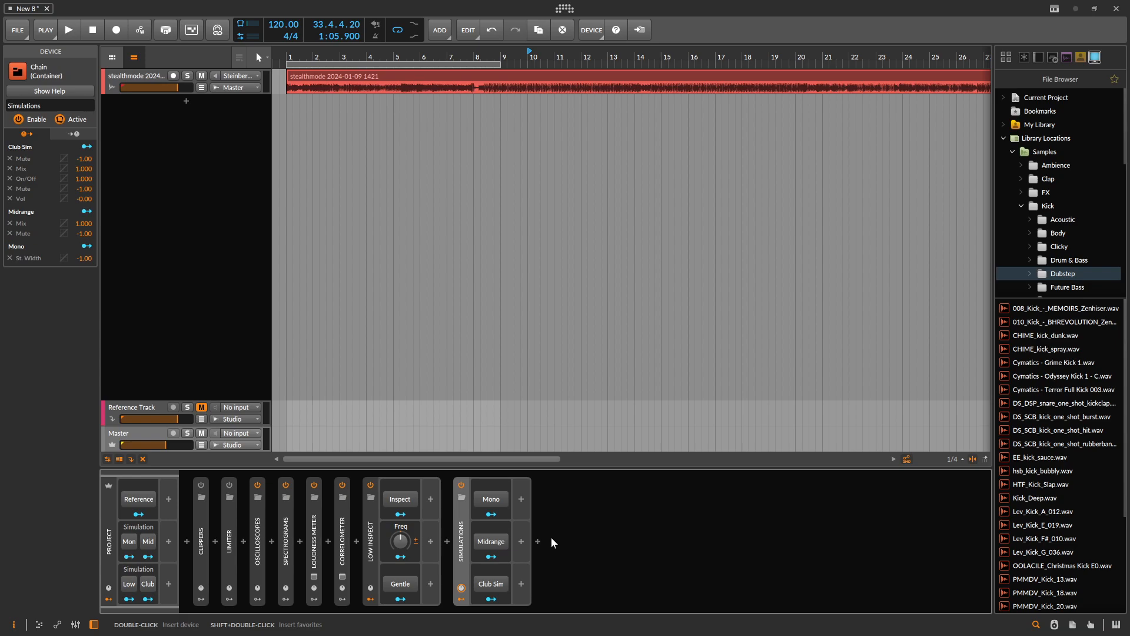
pyautogui.moveTo(166, 445); pyautogui.dragTo(158, 445)
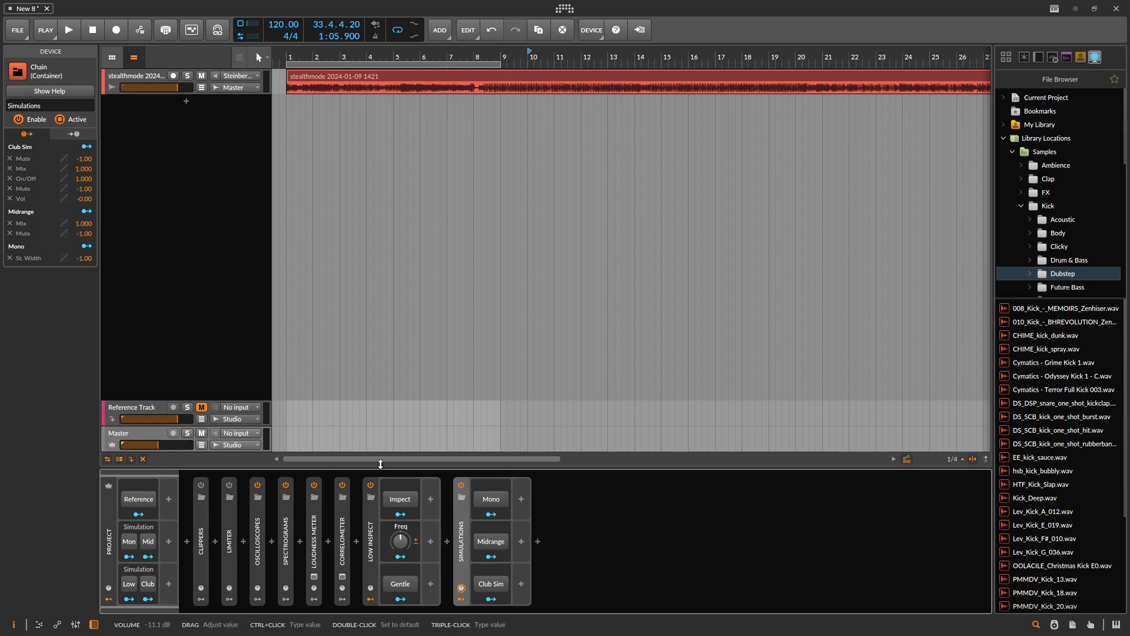
pyautogui.press('space')
# - Toggle the Simulations chain's Mono switch on and off during playback, and stop the playback
pyautogui.click(493, 500)
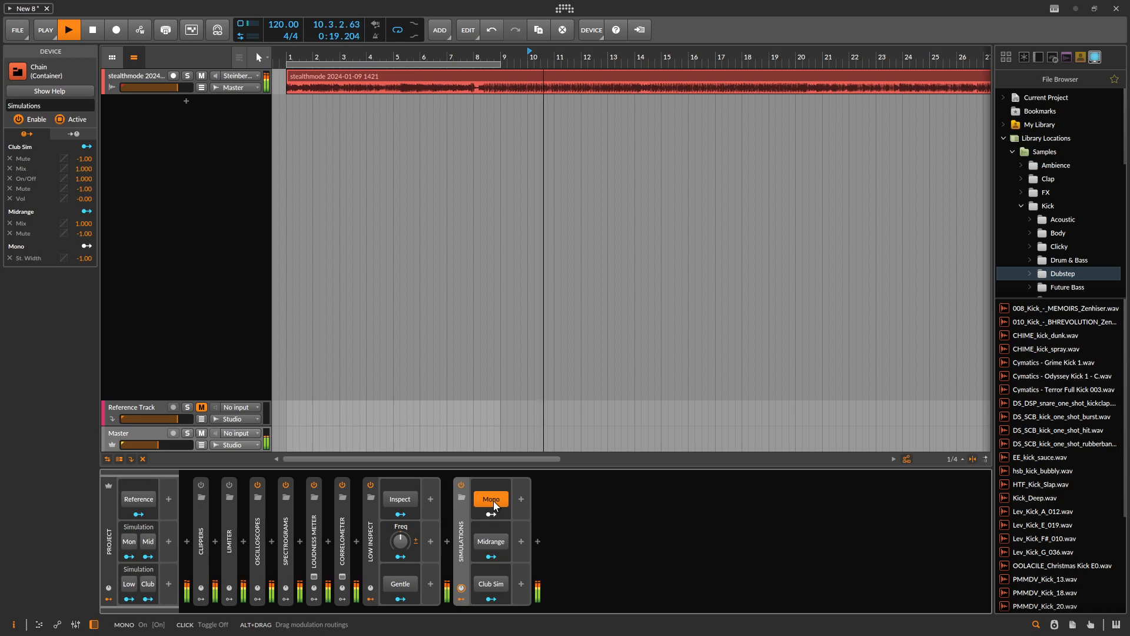
pyautogui.click(494, 501)
pyautogui.click(494, 501)
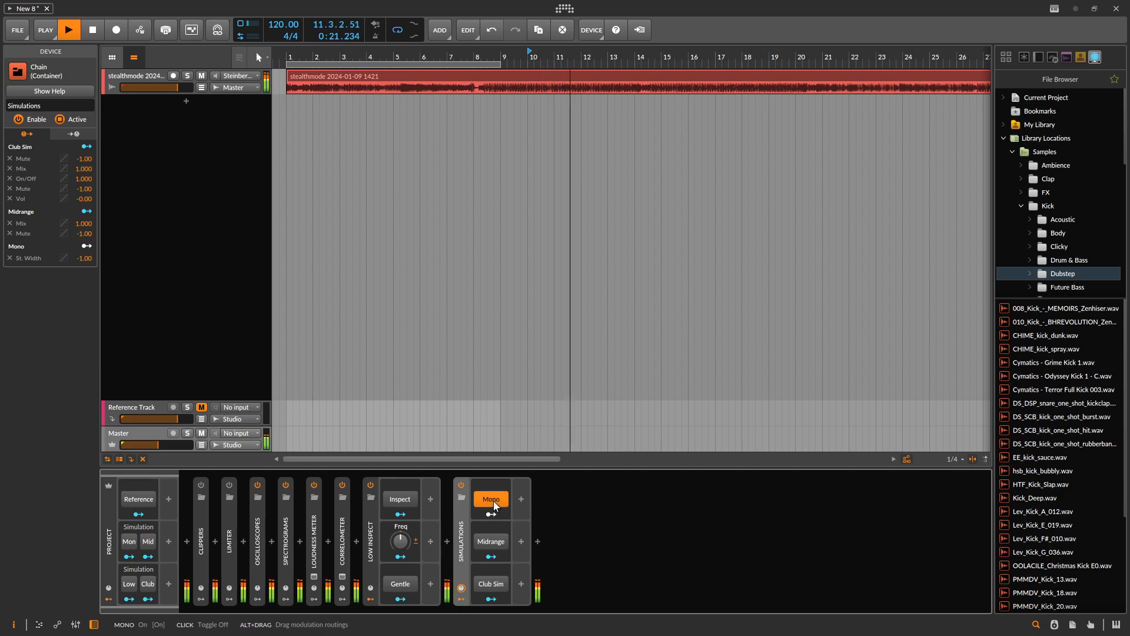
pyautogui.click(493, 502)
pyautogui.press('space')
# - Show the devices inside the Simulations chain and toggle Mono to see its effect on the Tool's Width
pyautogui.doubleClick(464, 535)
pyautogui.click(548, 486)
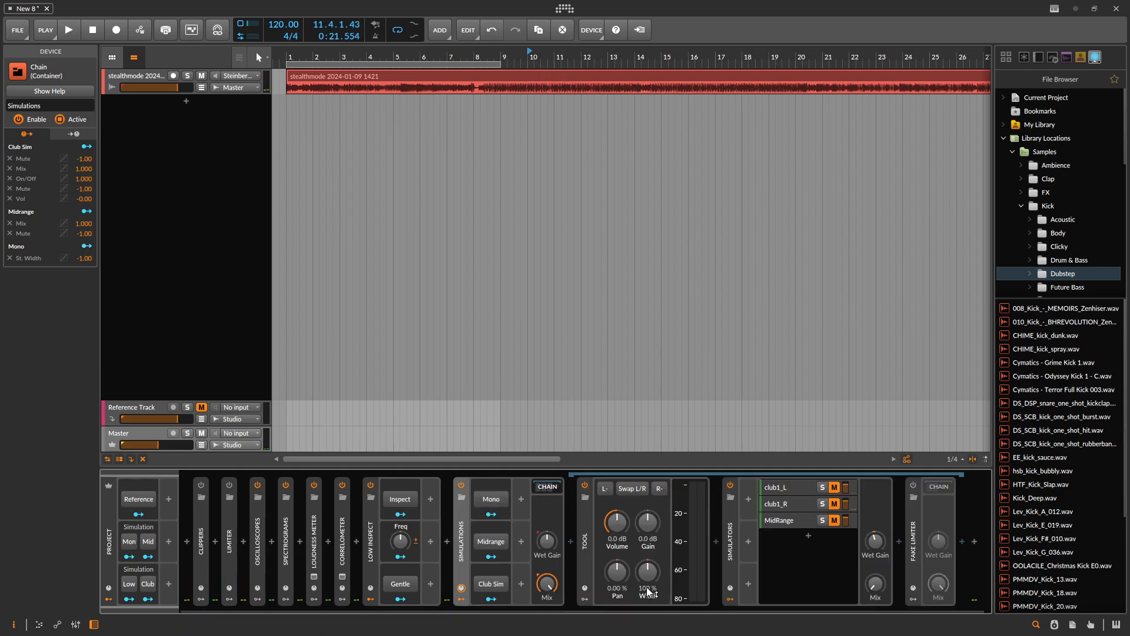
pyautogui.click(494, 500)
pyautogui.click(493, 501)
pyautogui.click(493, 501)
pyautogui.click(494, 502)
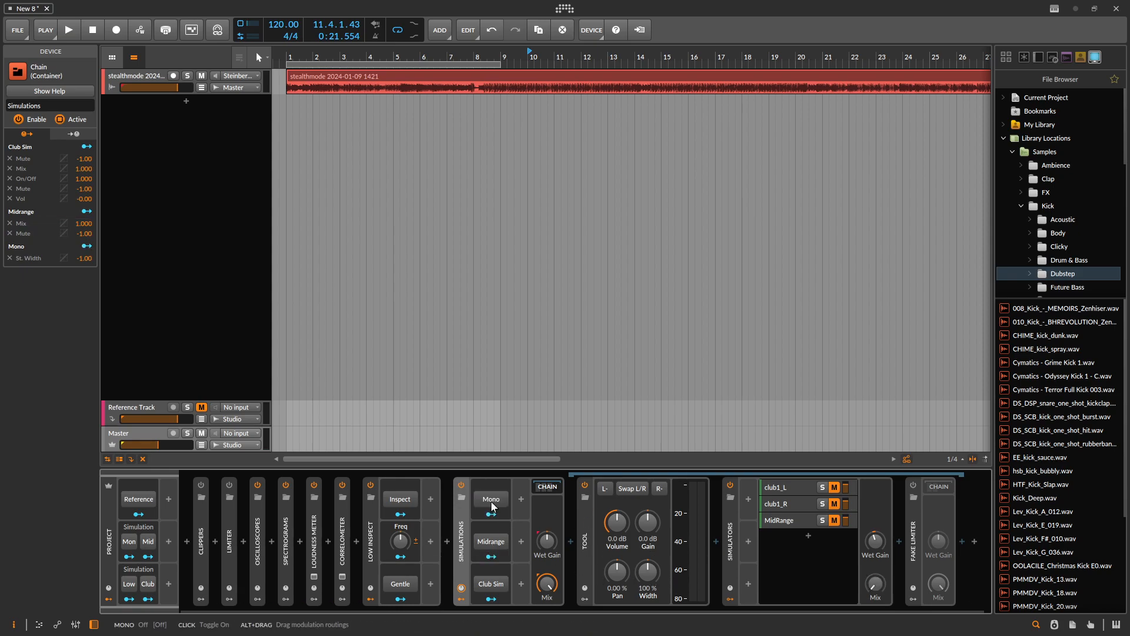
# - Audition the Midrange simulation, show the MidRange layer's EQ-5 and Fake Limiter, then turn Midrange off and stop playback
pyautogui.press('space')
pyautogui.click(502, 543)
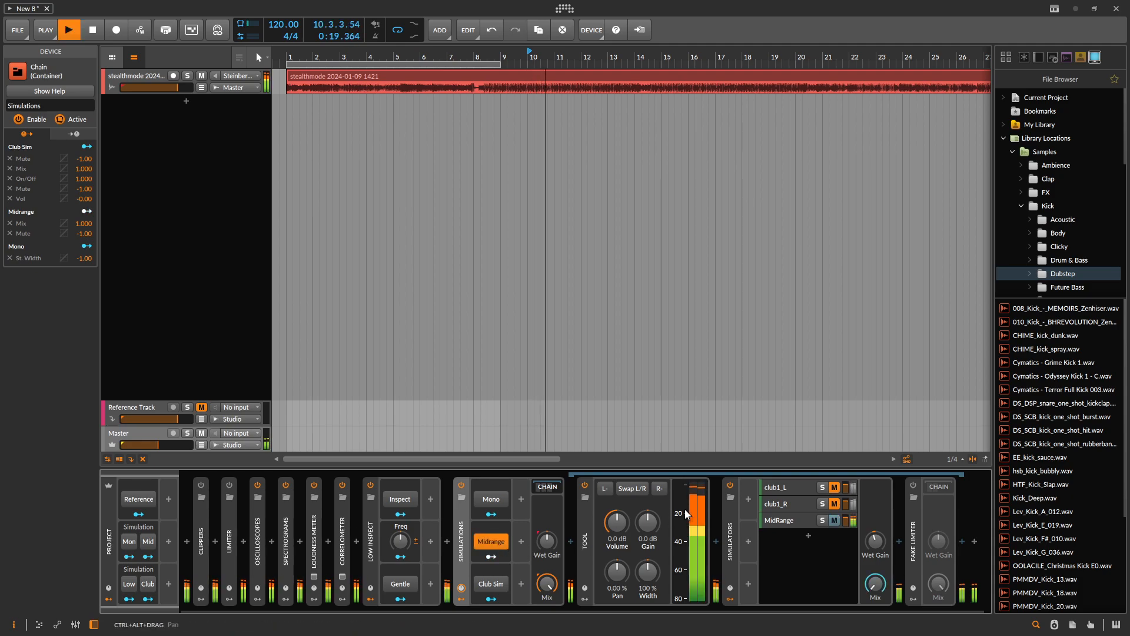
pyautogui.click(805, 521)
pyautogui.hscroll(5, 616, 530)
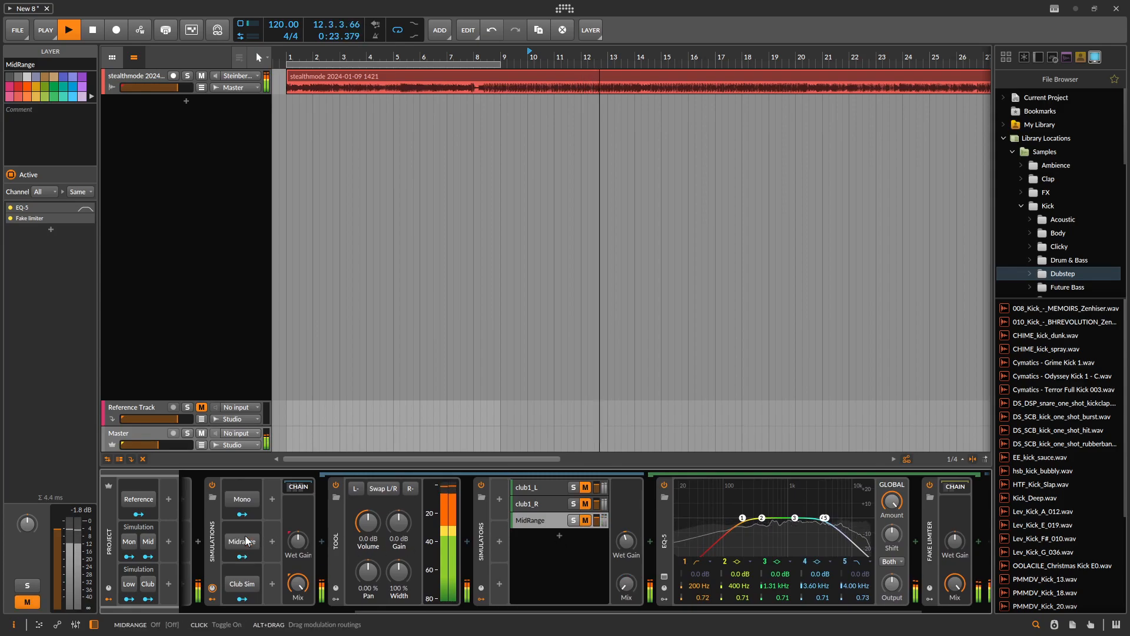
pyautogui.click(244, 535)
pyautogui.press('space')
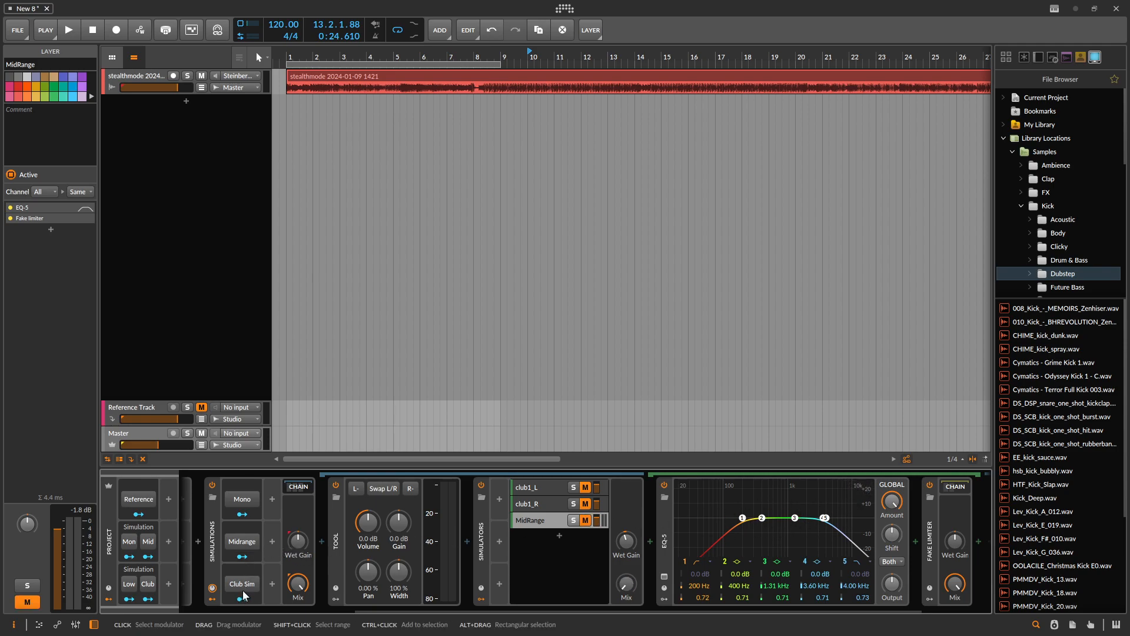
# - Show the devices inside the Fake Limiter chain that follows EQ-5 on the MidRange layer
pyautogui.click(931, 545)
pyautogui.doubleClick(931, 545)
pyautogui.doubleClick(931, 545)
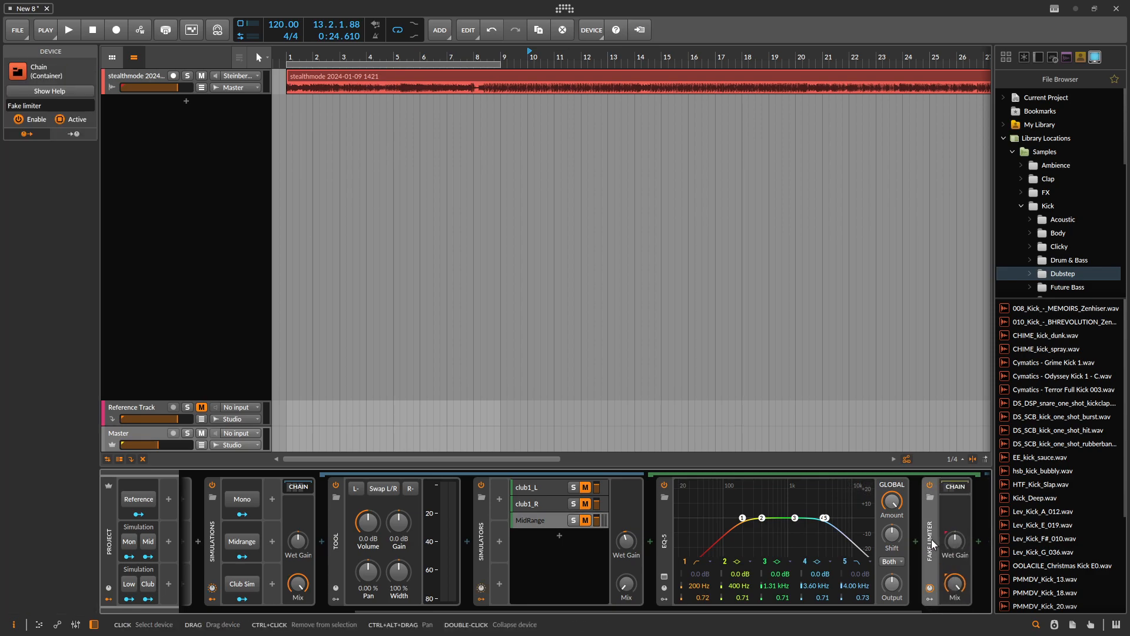
pyautogui.moveTo(931, 545); pyautogui.dragTo(782, 535)
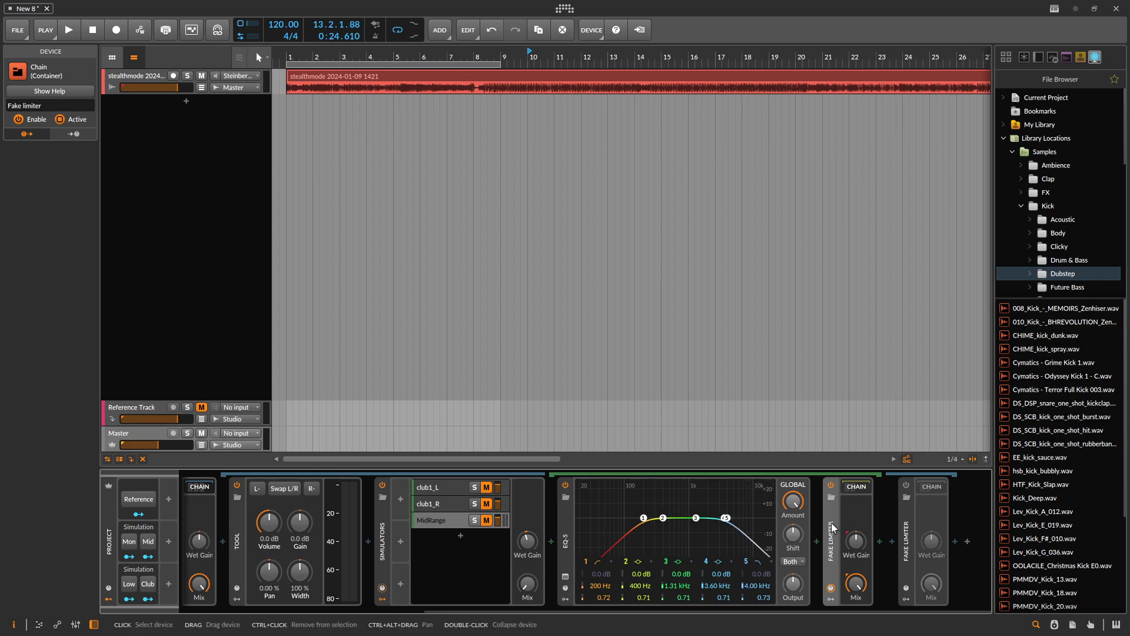
pyautogui.click(865, 507)
pyautogui.hscroll(5, 864, 507)
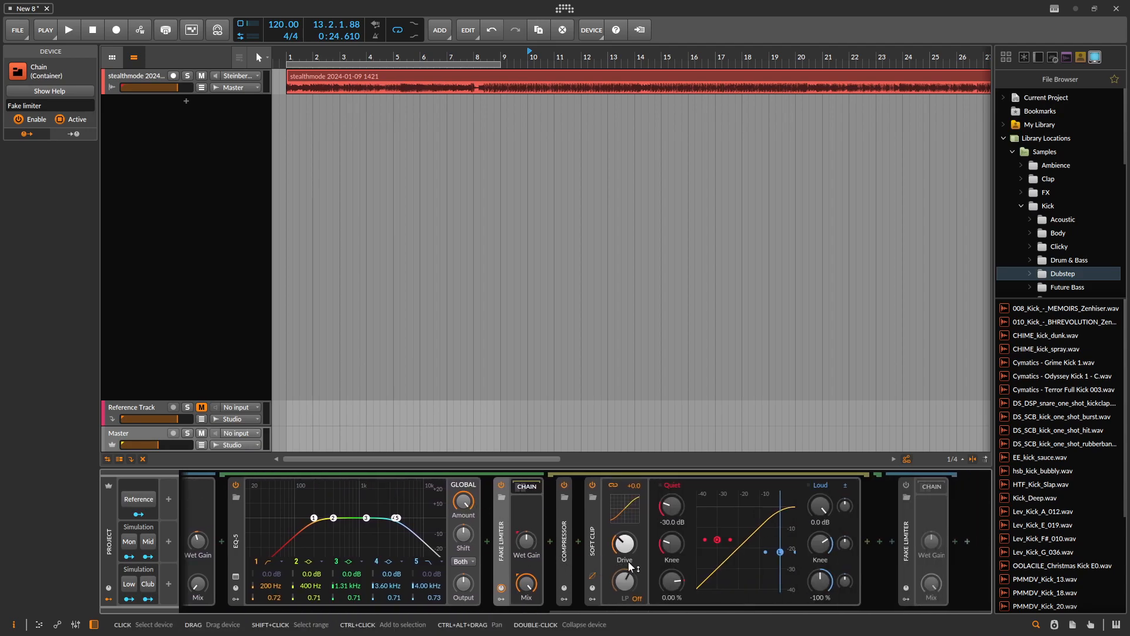
# - Expand the Compressor in the Fake Limiter chain, look over the chain, and return to the Simulations controls
pyautogui.doubleClick(567, 555)
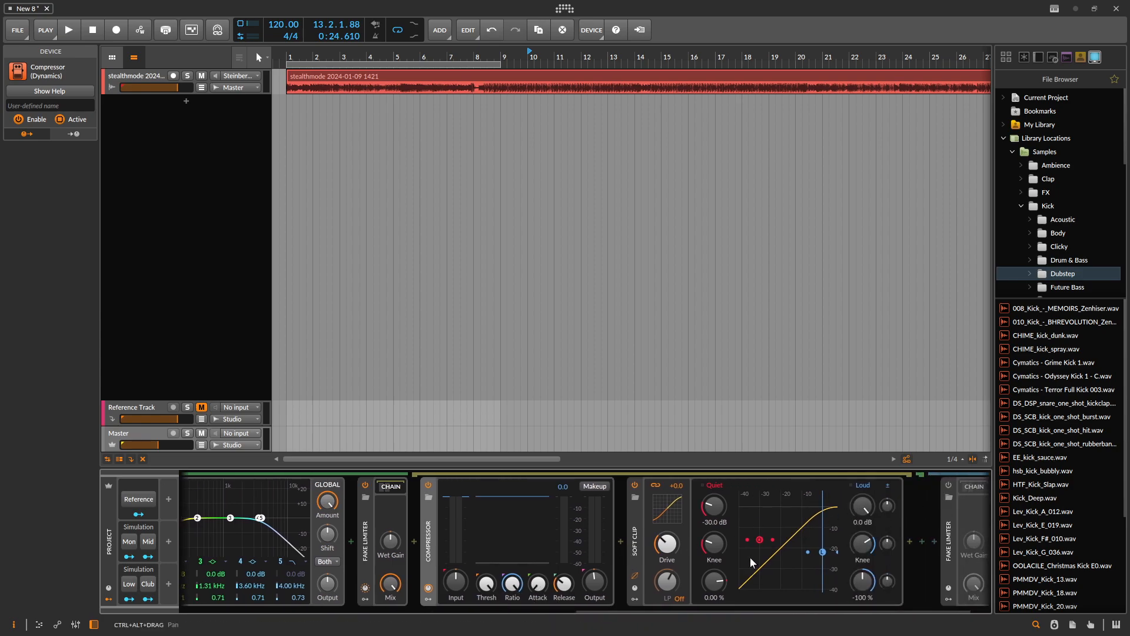
pyautogui.moveTo(438, 537); pyautogui.dragTo(1068, 478)
pyautogui.moveTo(896, 491); pyautogui.dragTo(759, 524)
pyautogui.moveTo(853, 519); pyautogui.dragTo(452, 500)
pyautogui.click(455, 540)
pyautogui.moveTo(353, 503); pyautogui.dragTo(842, 503)
pyautogui.moveTo(424, 546); pyautogui.dragTo(492, 546)
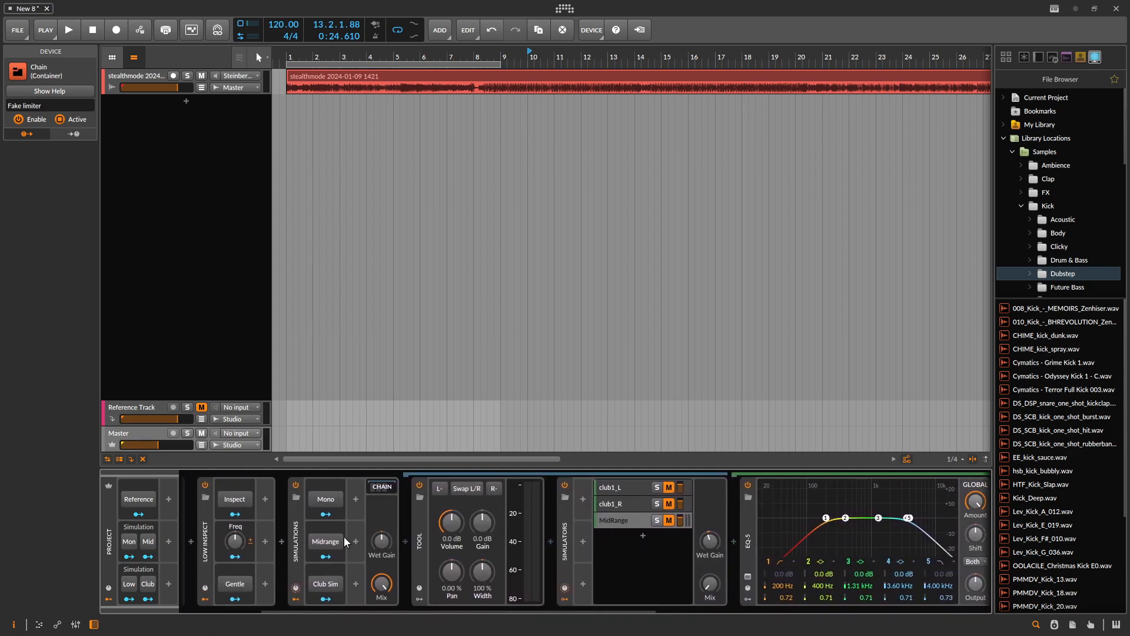
# - Collapse the Simulations chain, then start playback and raise the Master volume to about -5.5 dB
pyautogui.click(625, 523)
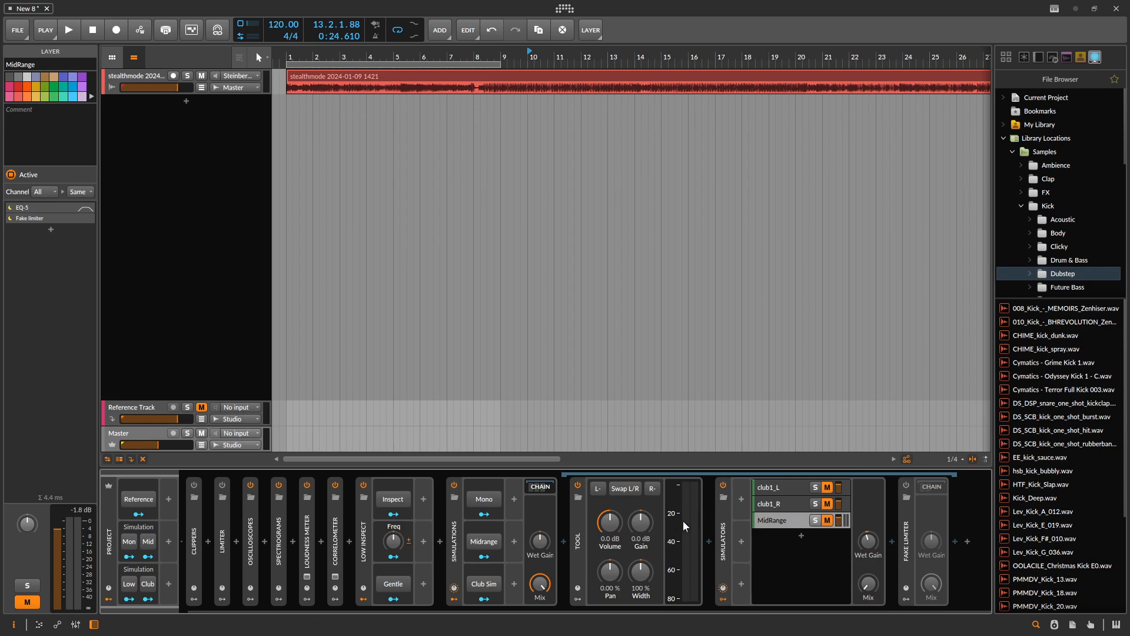
pyautogui.click(539, 486)
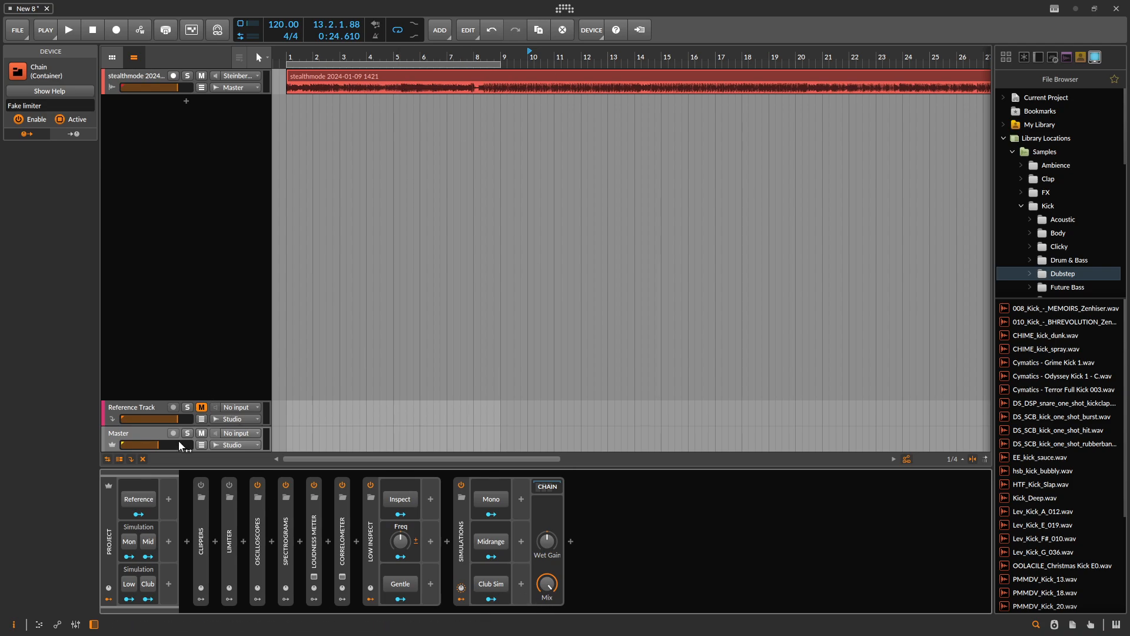
pyautogui.press('space')
pyautogui.moveTo(175, 443); pyautogui.dragTo(184, 442)
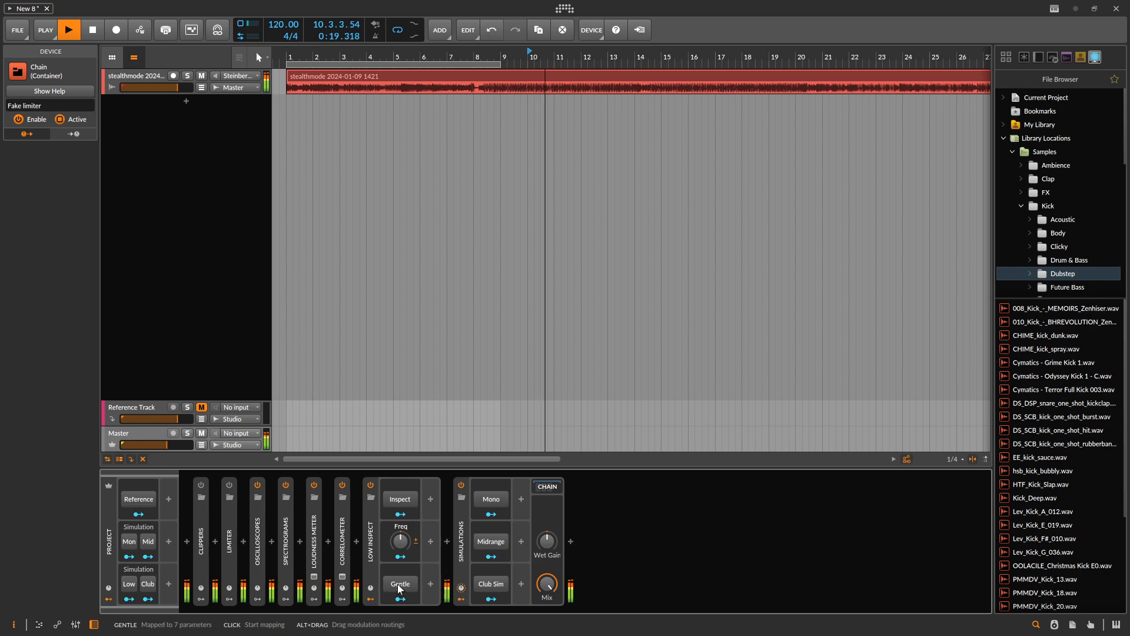
# - Audition the Club Sim simulation by switching it on and off twice during playback, then stop playback
pyautogui.click(497, 584)
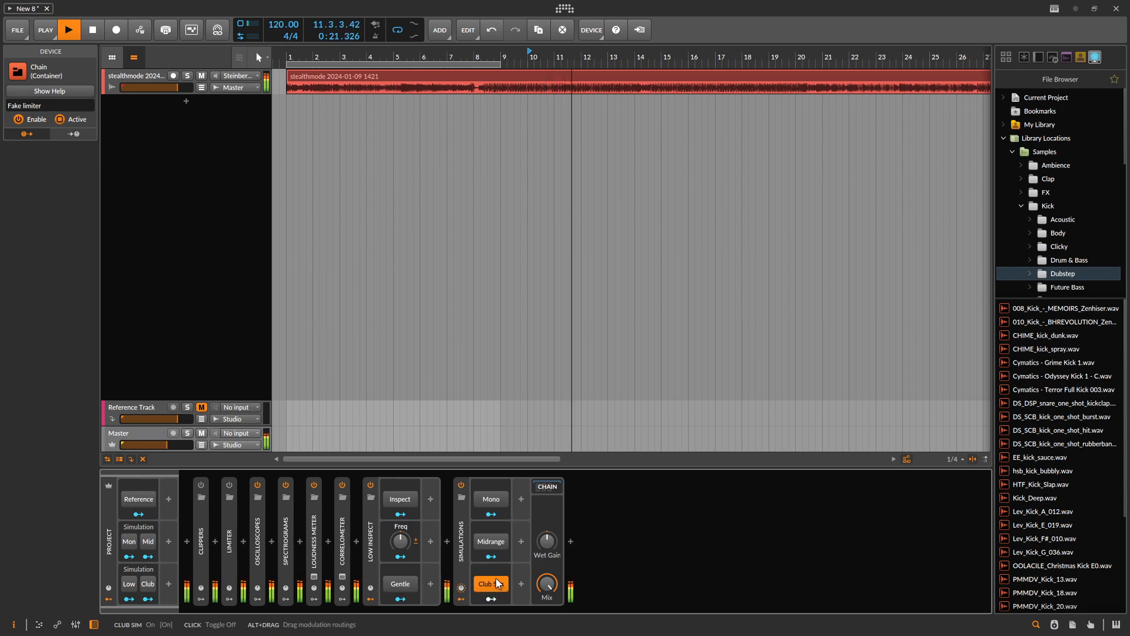
pyautogui.click(495, 586)
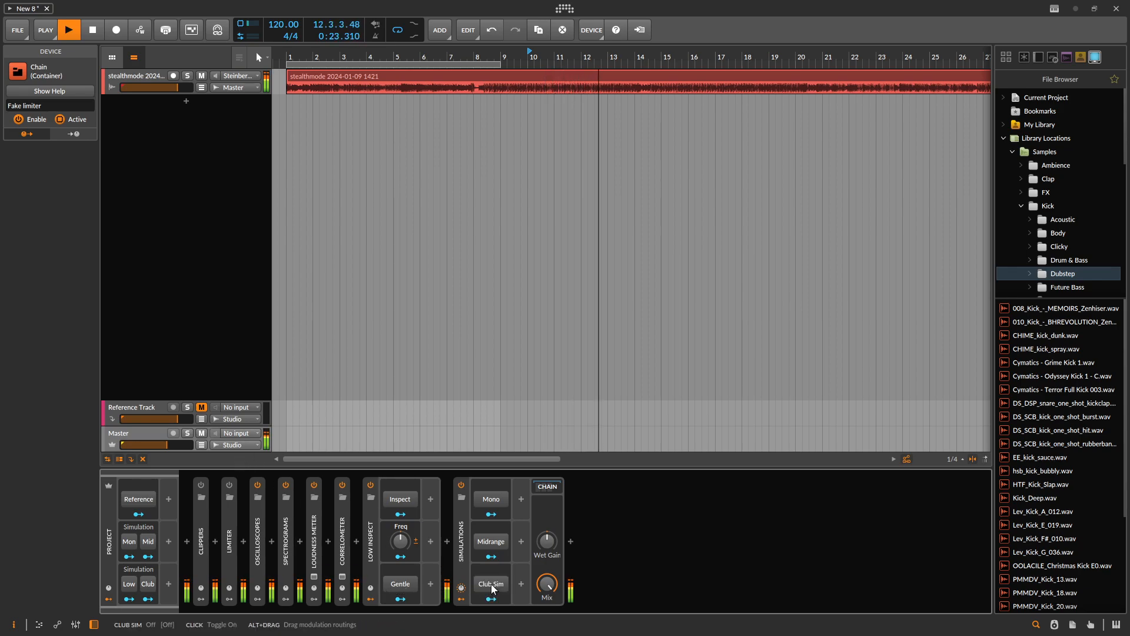
pyautogui.click(491, 585)
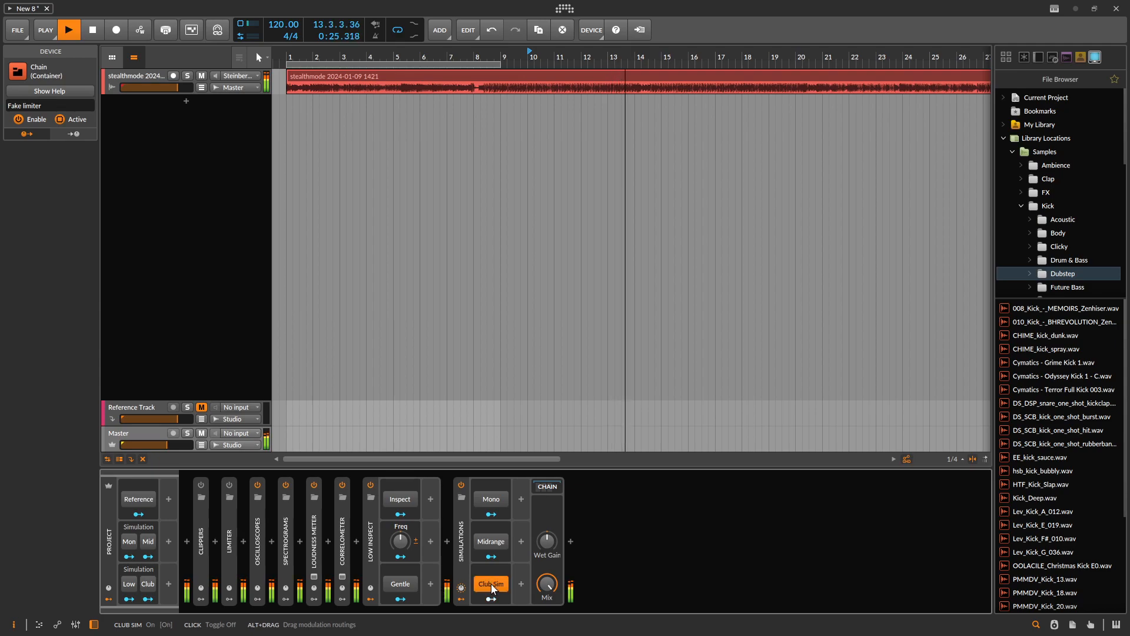
pyautogui.click(491, 585)
pyautogui.press('space')
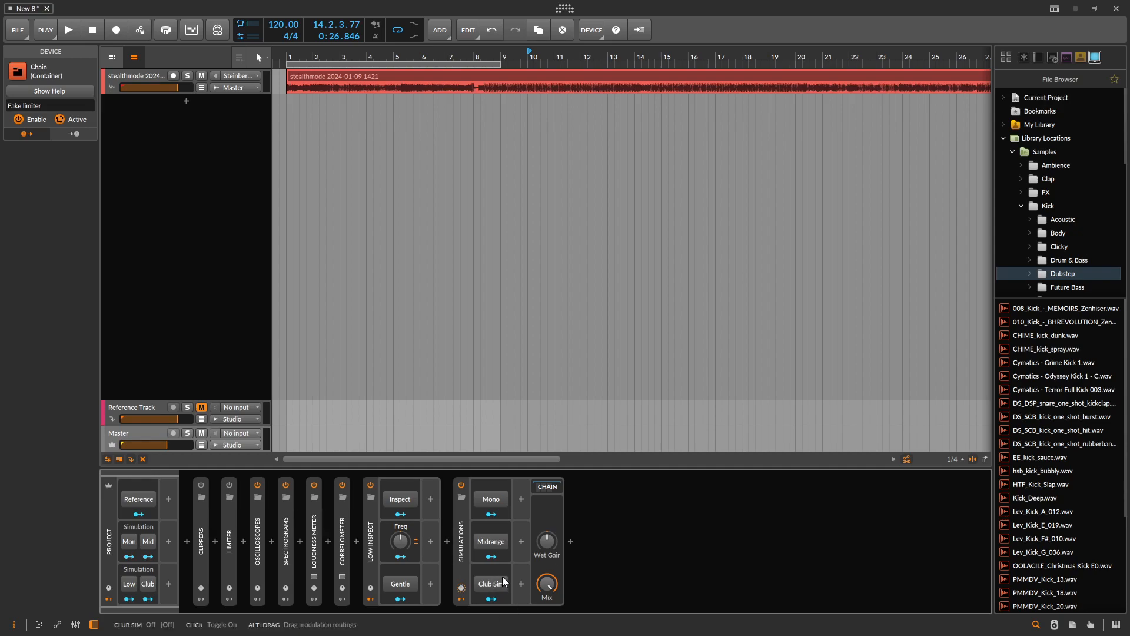
# - Show the Simulations device's modulation targets and compare the Convolution devices on its club1_L and club1_R layers
pyautogui.click(462, 550)
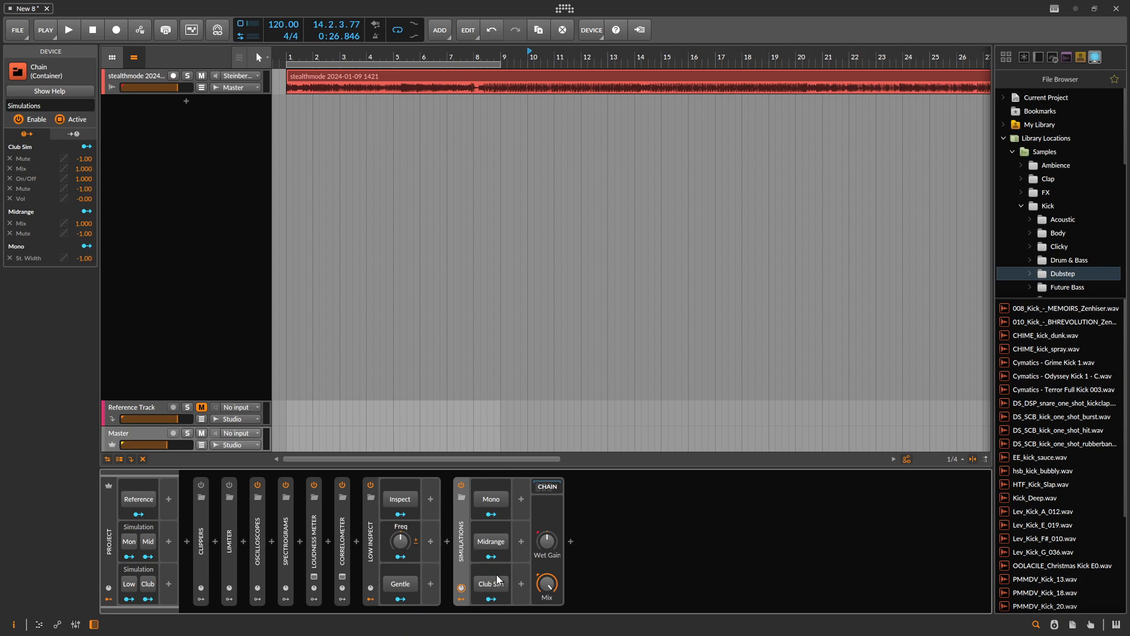
pyautogui.click(542, 490)
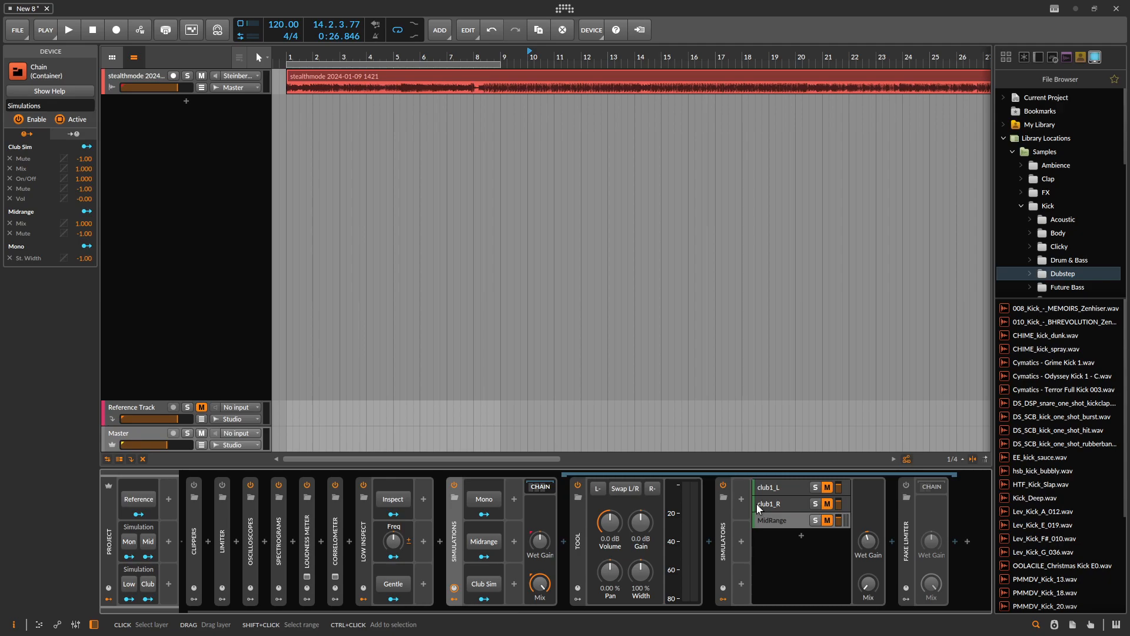
pyautogui.click(786, 486)
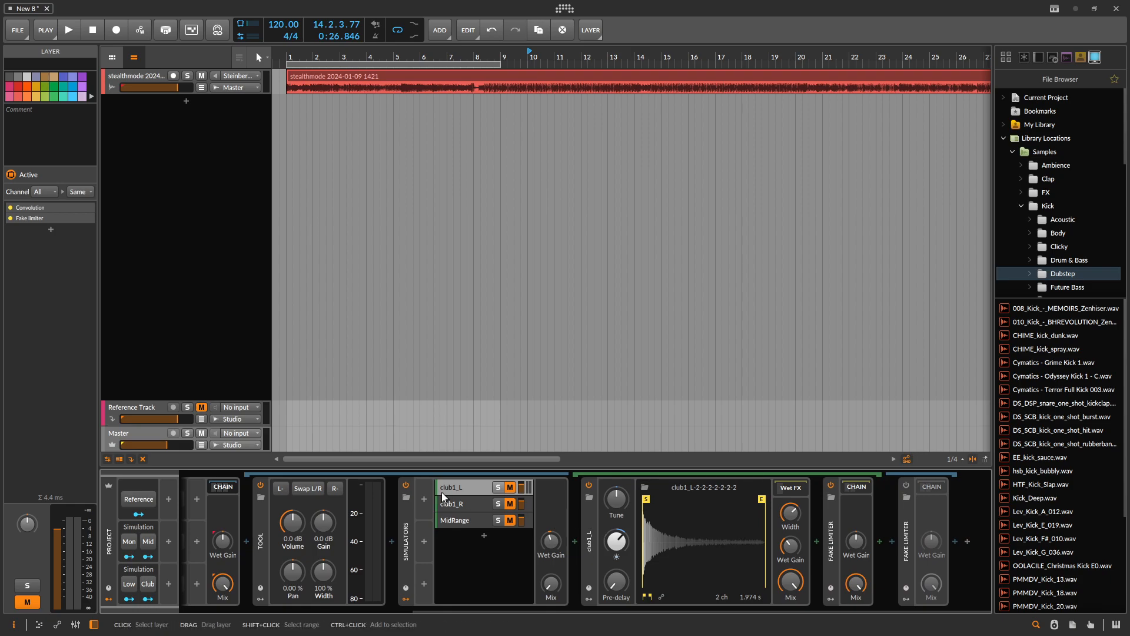
pyautogui.click(471, 505)
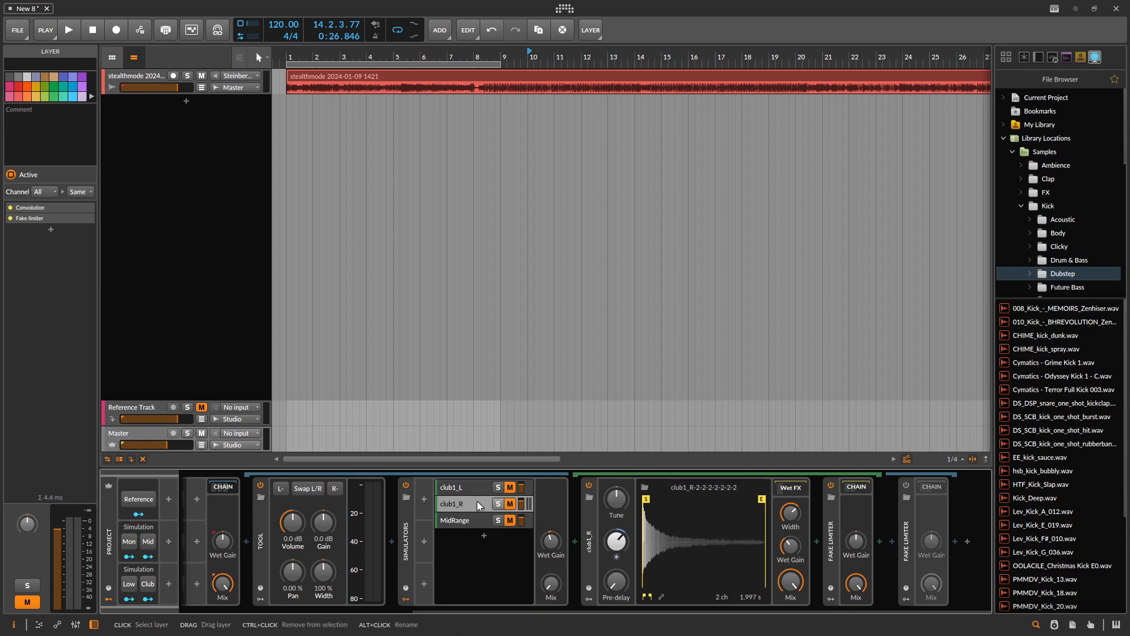
pyautogui.click(480, 485)
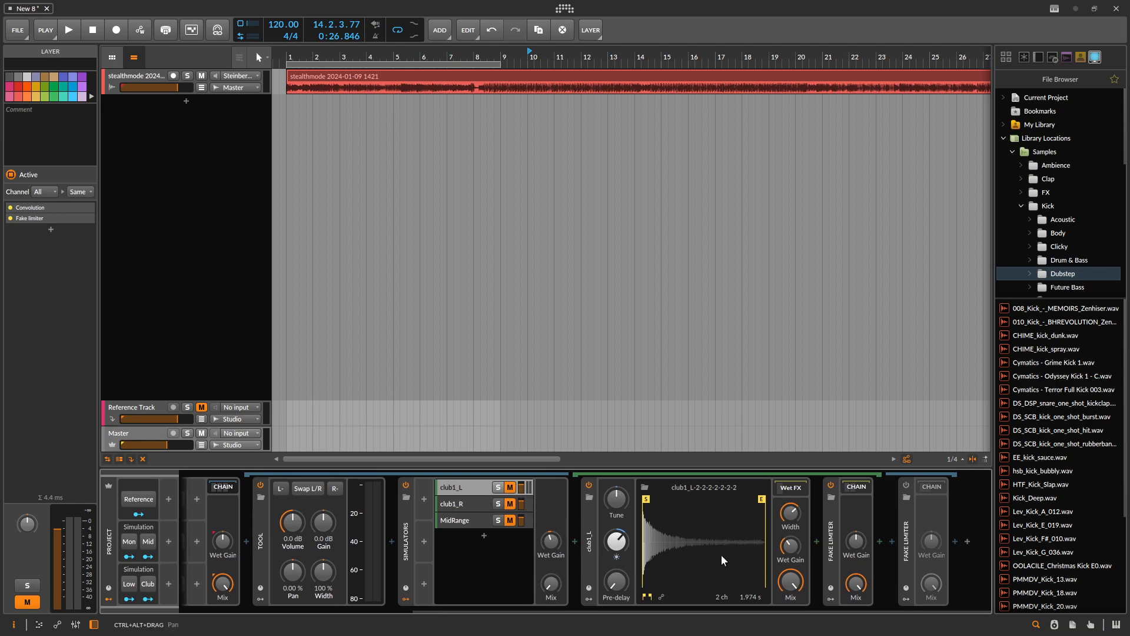
pyautogui.click(484, 505)
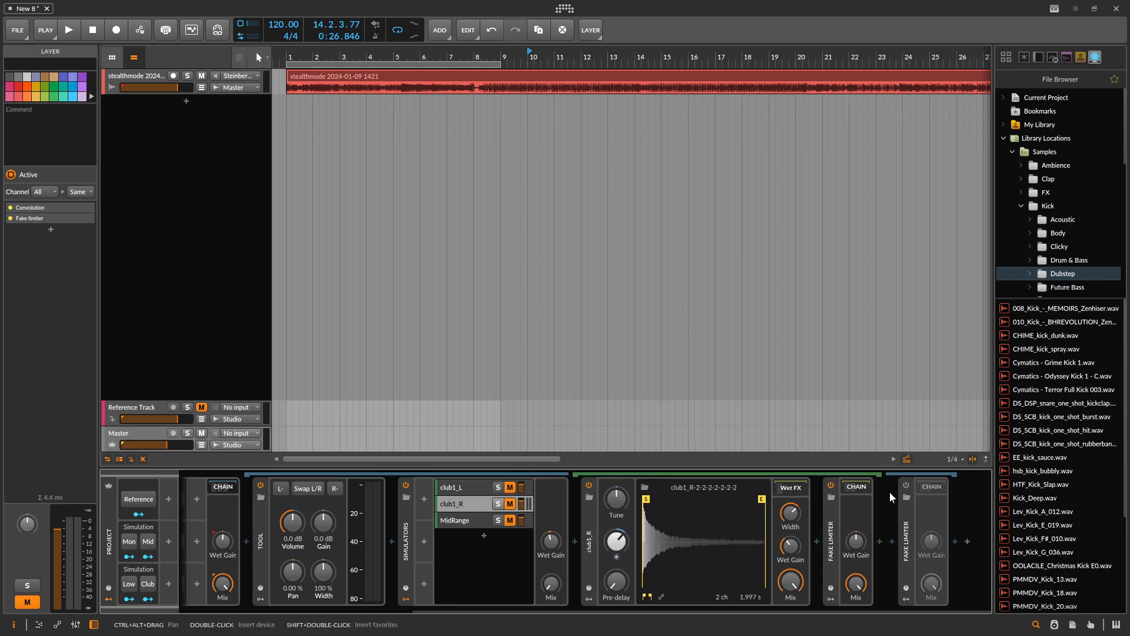
# - Turn on Club Sim to examine its effect on the layers and final Fake Limiter, then turn it off and collapse the Simulations chain
pyautogui.hscroll(-5, 344, 570)
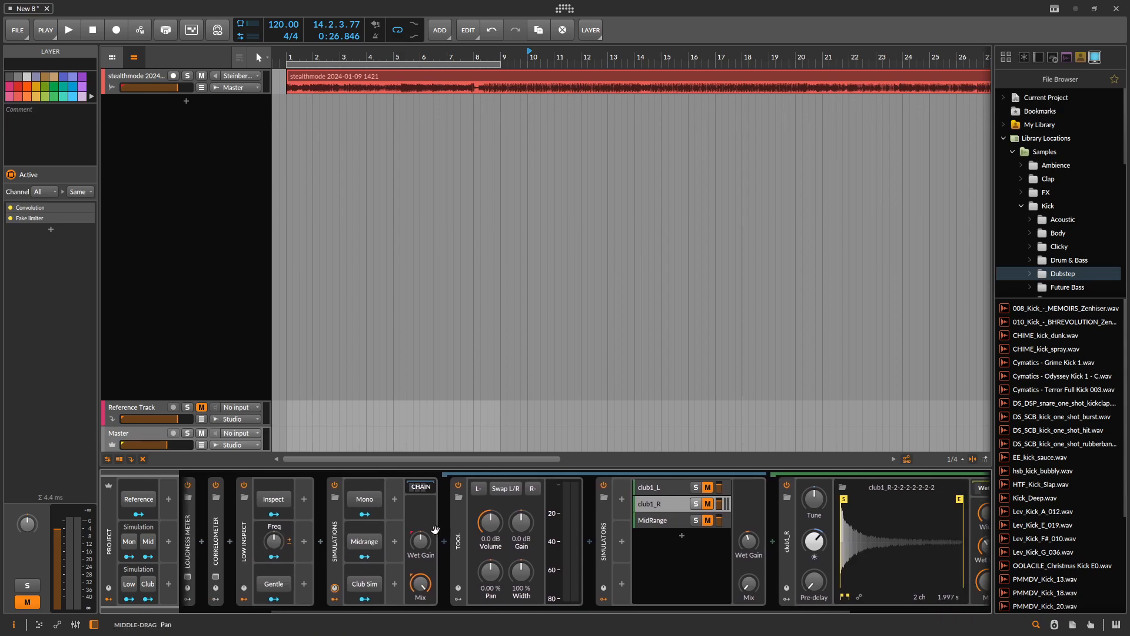
pyautogui.hscroll(3, 282, 585)
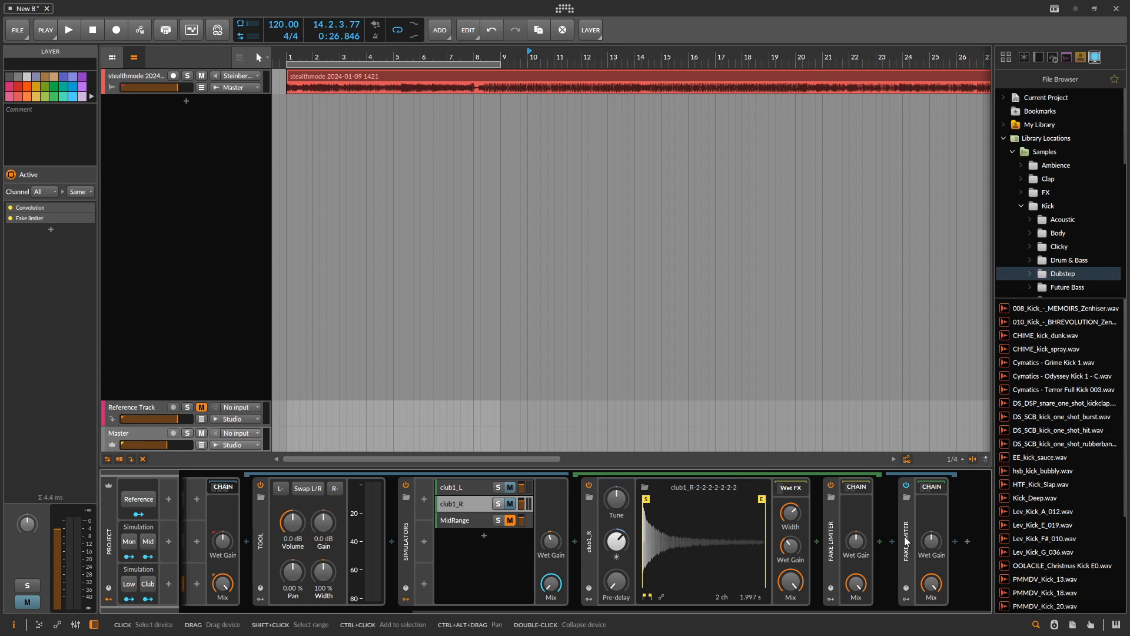
pyautogui.moveTo(346, 565)
pyautogui.mouseDown()
pyautogui.moveTo(521, 560)
pyautogui.moveTo(344, 556)
pyautogui.mouseUp()
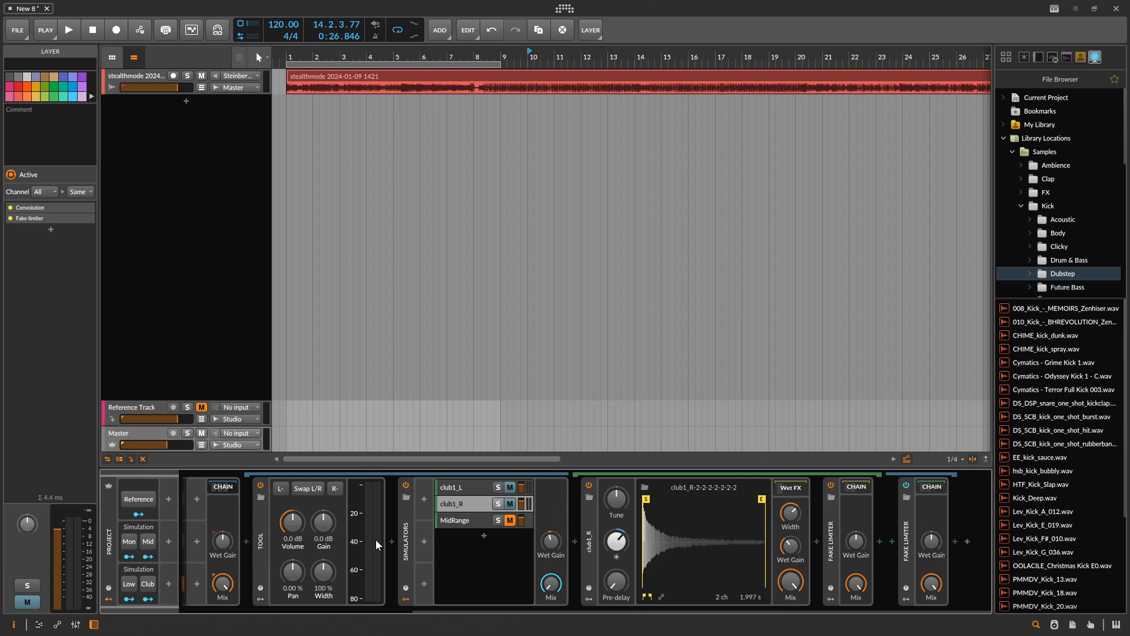
pyautogui.moveTo(454, 553); pyautogui.dragTo(640, 546)
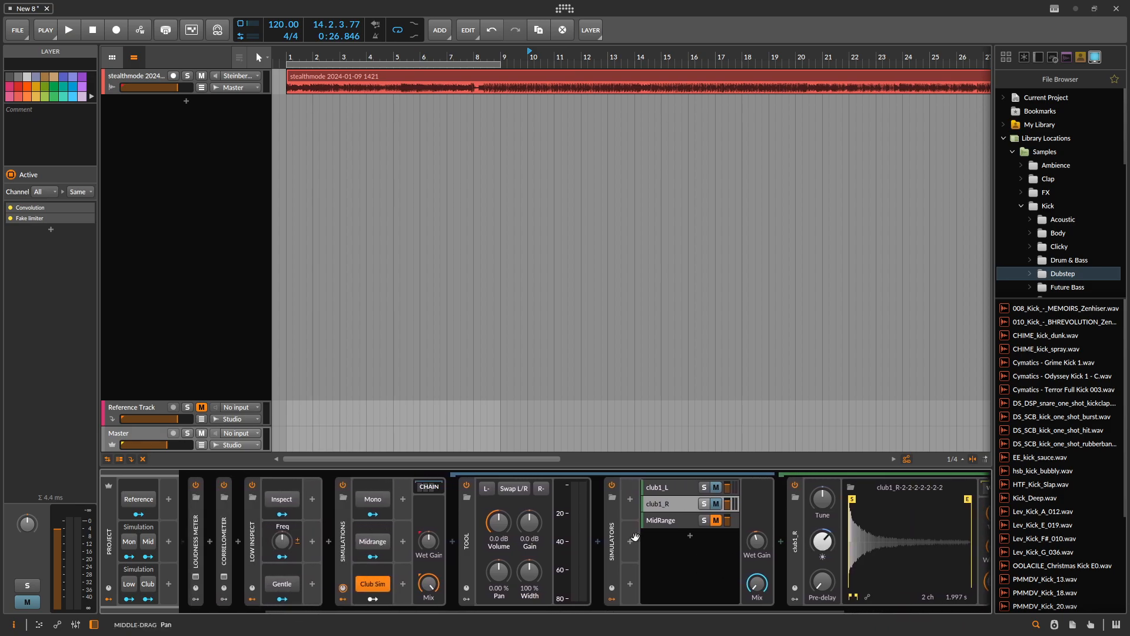
pyautogui.click(380, 585)
pyautogui.click(345, 556)
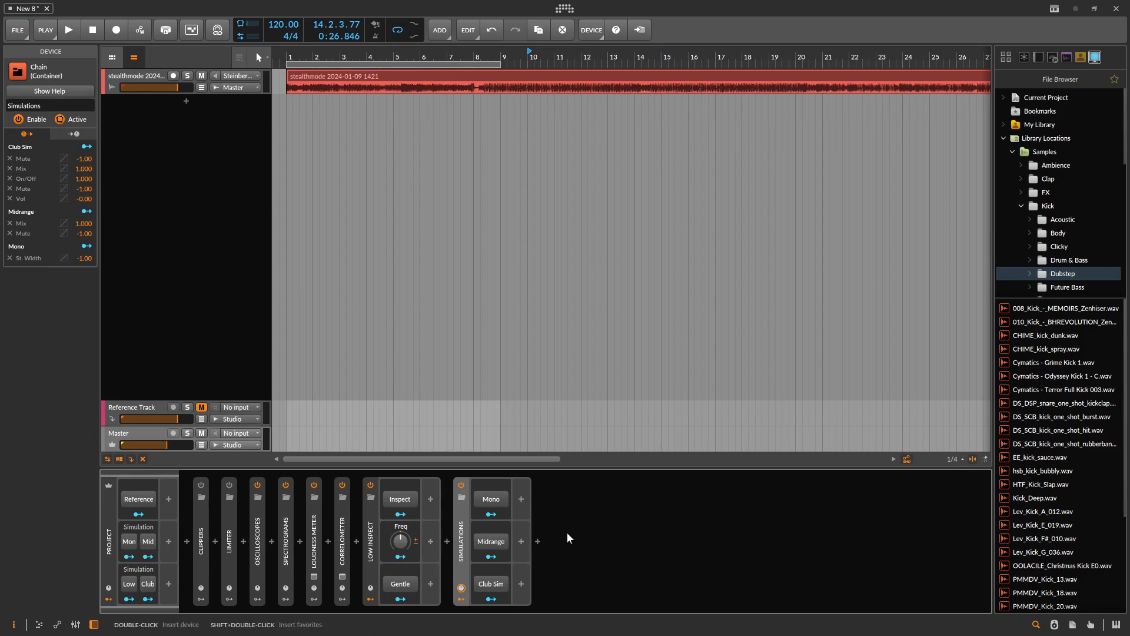
# - Disable the Low Inspect and Simulations devices on the Master track and select the Project modulators
pyautogui.click(369, 482)
pyautogui.click(462, 484)
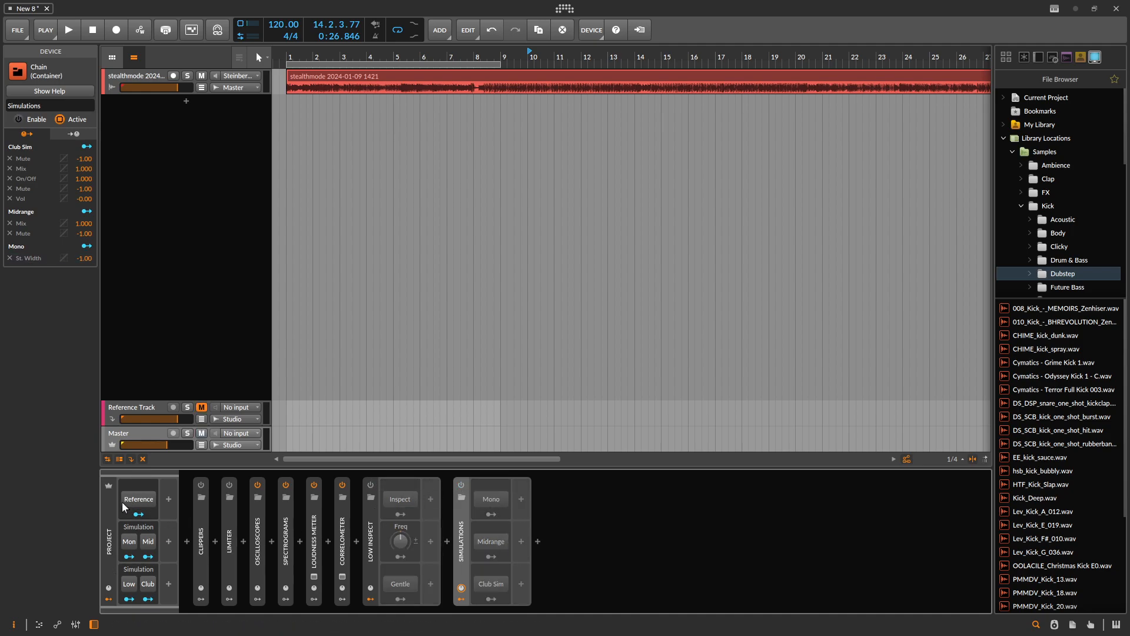
pyautogui.click(112, 543)
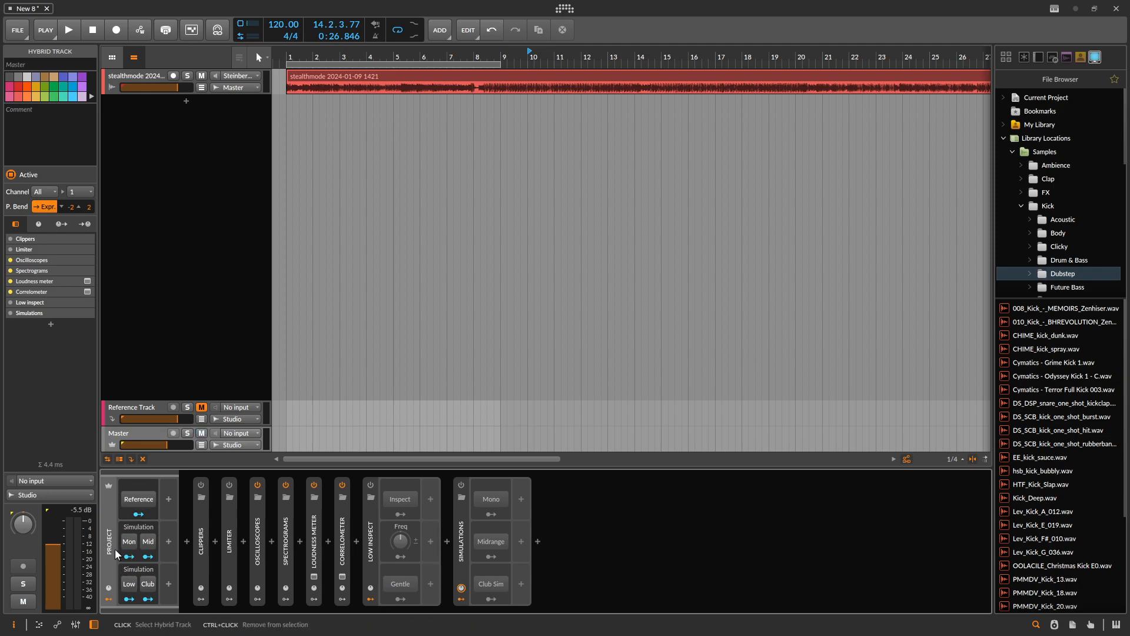
# - Toggle the project-level Mid button to see its effect on the Simulations device, leaving it off
pyautogui.click(149, 541)
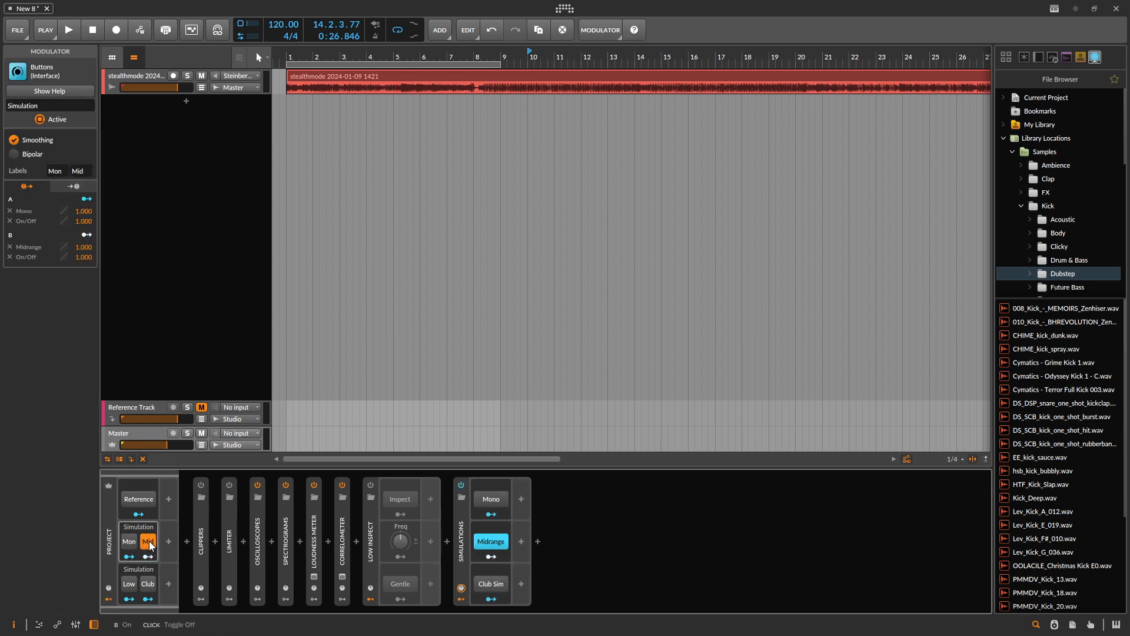
pyautogui.click(149, 542)
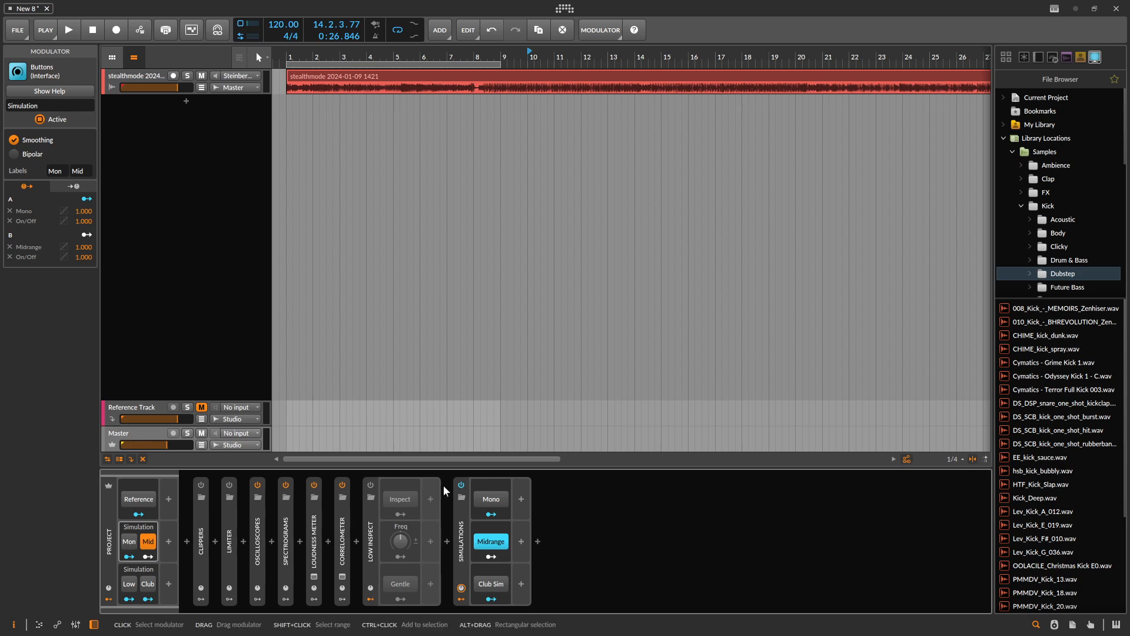
pyautogui.click(149, 541)
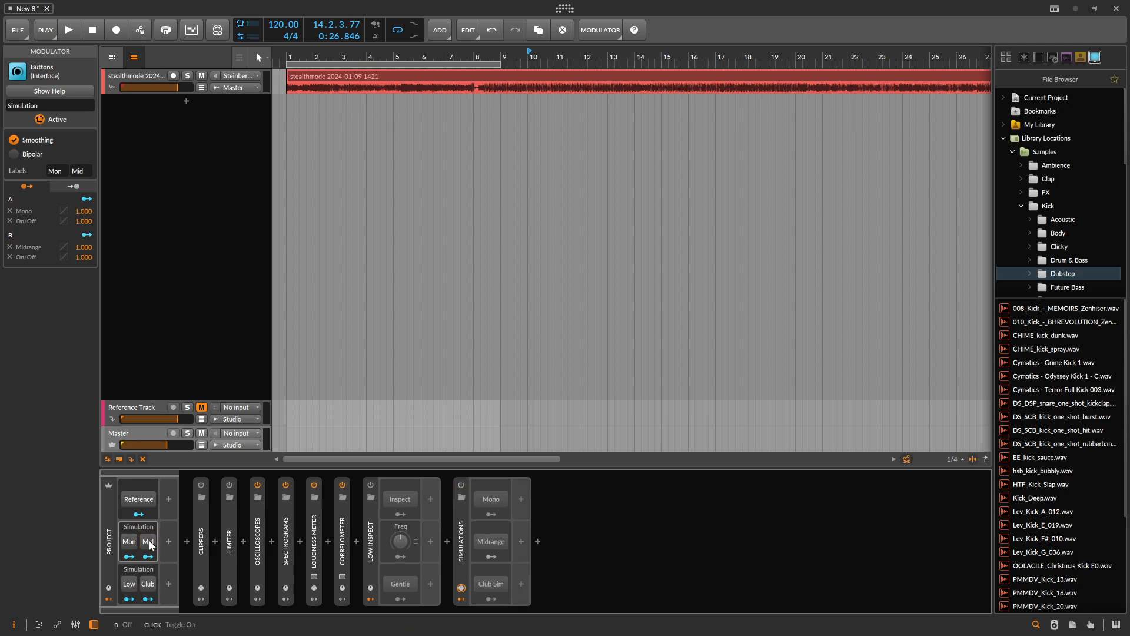
# - Play the track from bar 1 with a lower Master volume and turn on the project-level Mon and Mid simulations
pyautogui.click(288, 64)
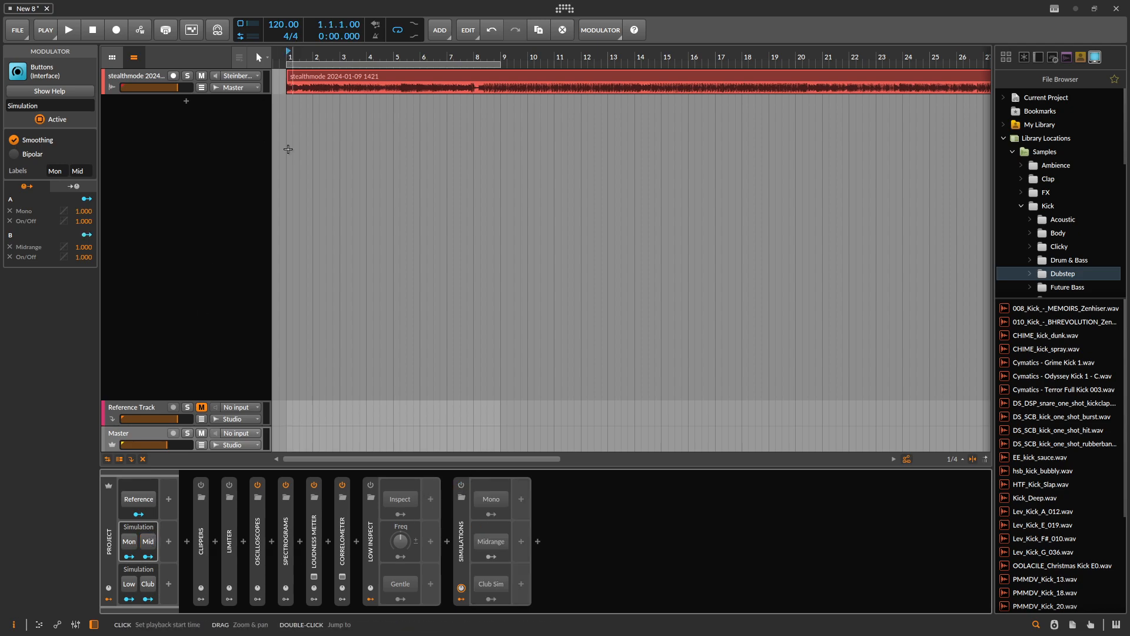
pyautogui.press('space')
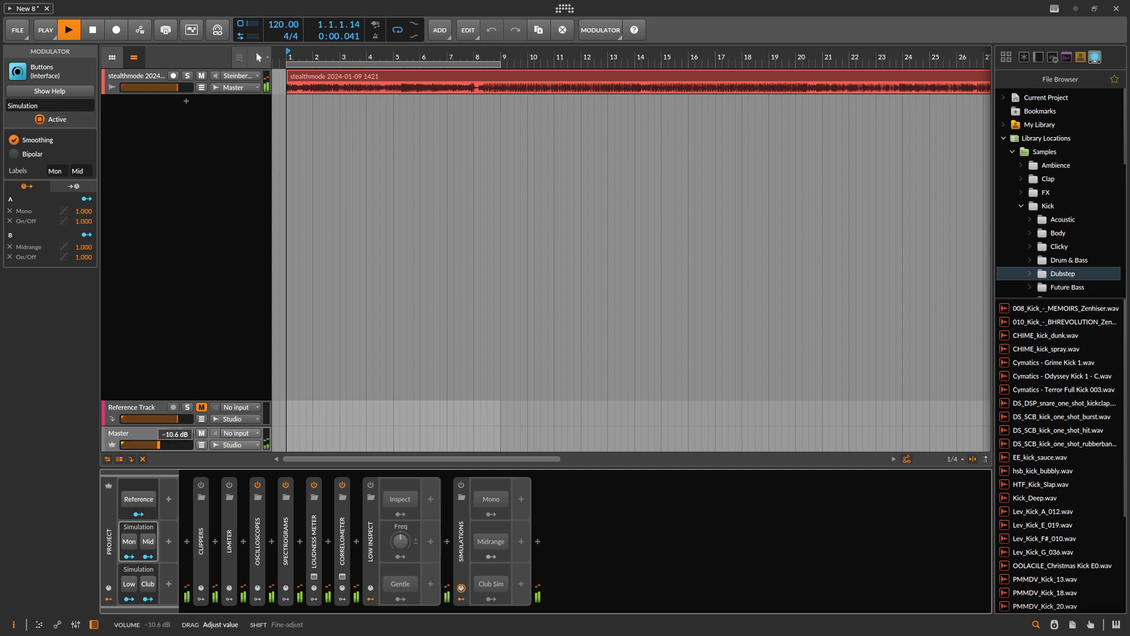
pyautogui.click(129, 541)
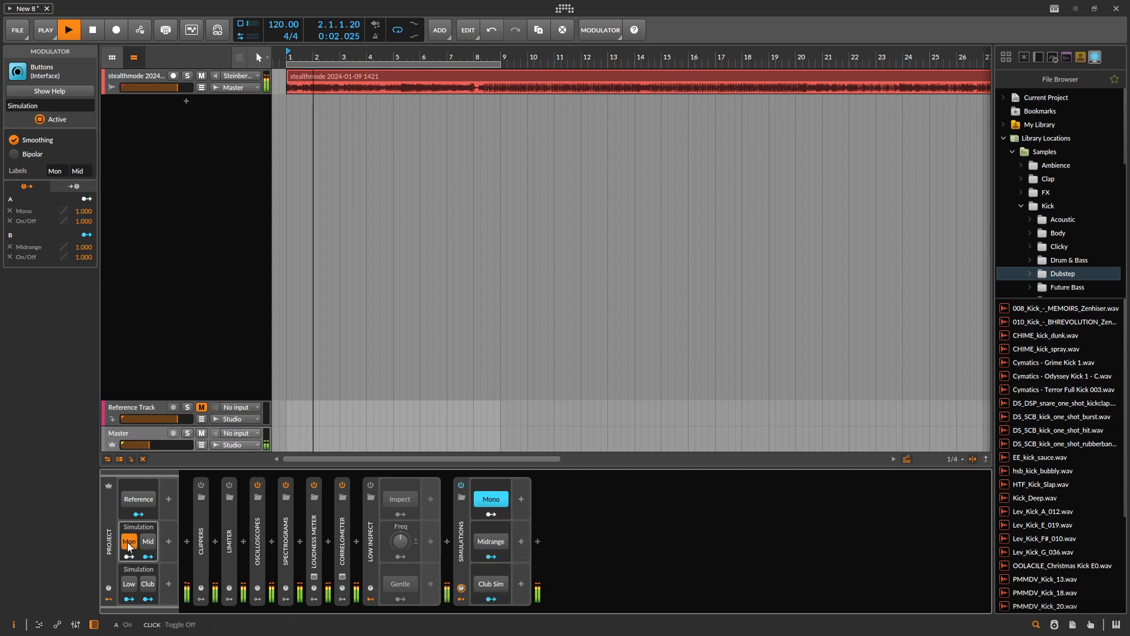
pyautogui.click(149, 542)
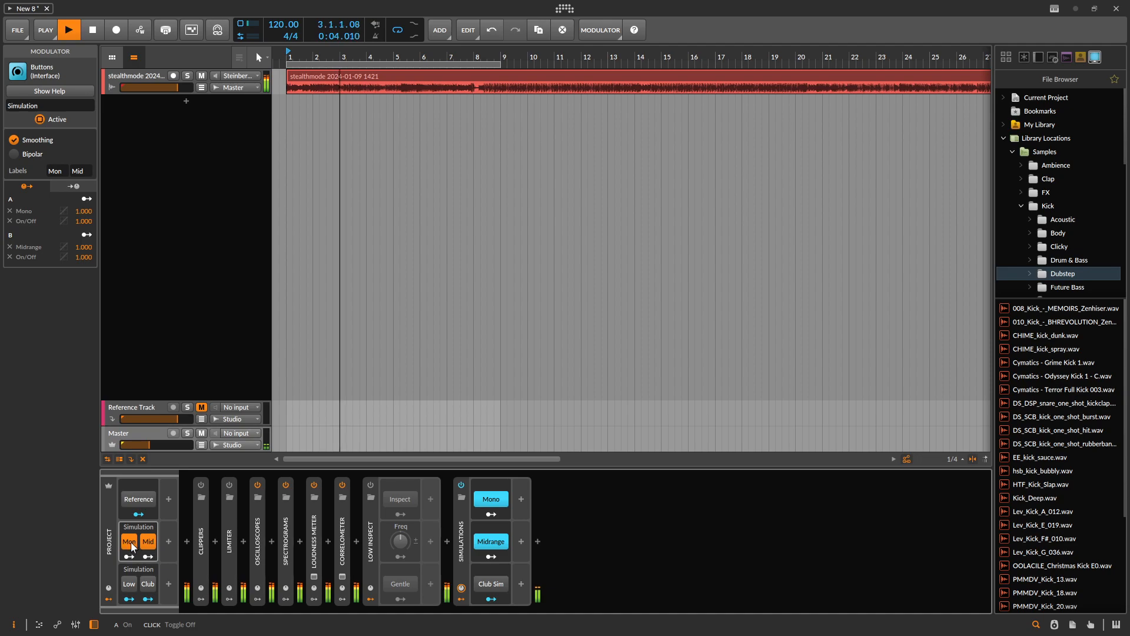
# - With the stealthmode track selected, audition the project-level Mon, Mid, Club and Low buttons and leave them all off
pyautogui.click(150, 83)
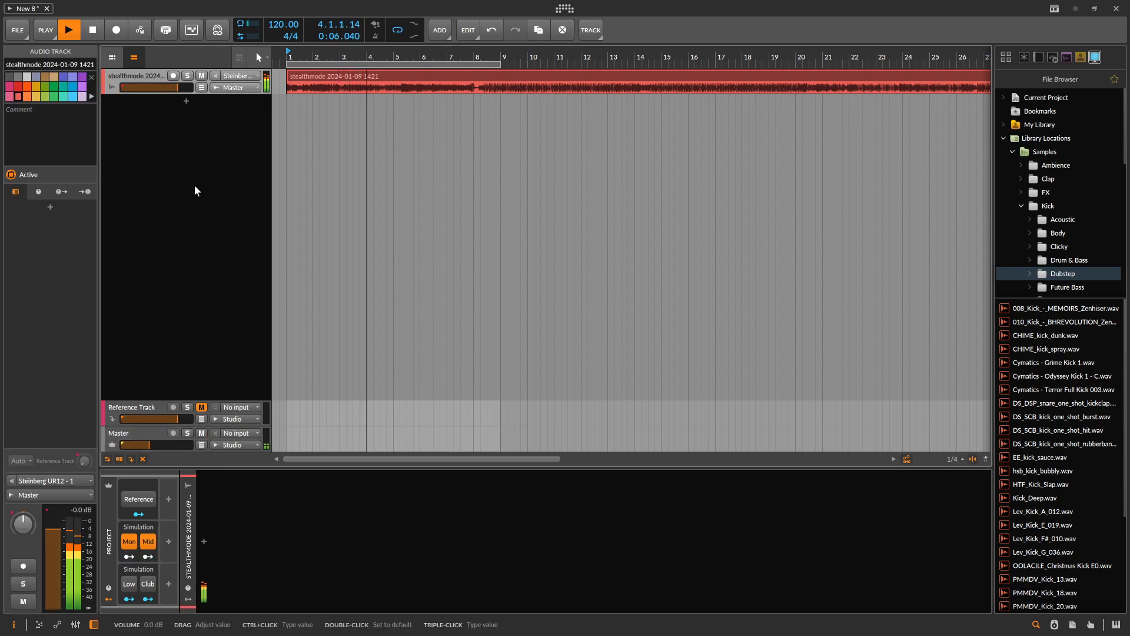
pyautogui.click(131, 544)
pyautogui.click(130, 542)
pyautogui.click(129, 543)
pyautogui.click(147, 543)
pyautogui.click(151, 585)
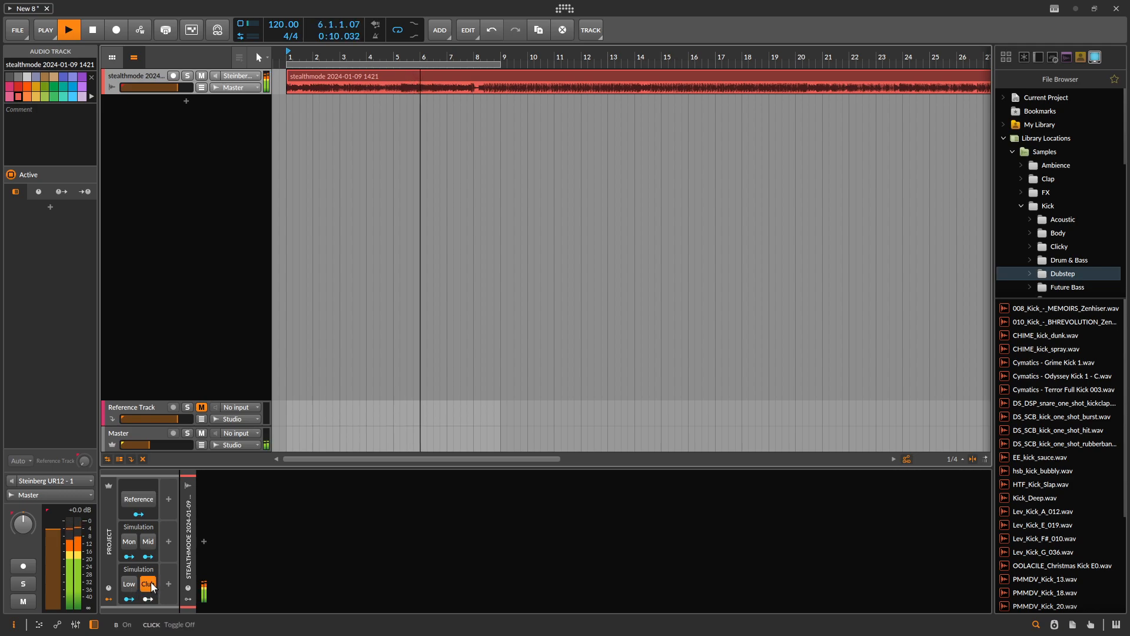
pyautogui.click(129, 584)
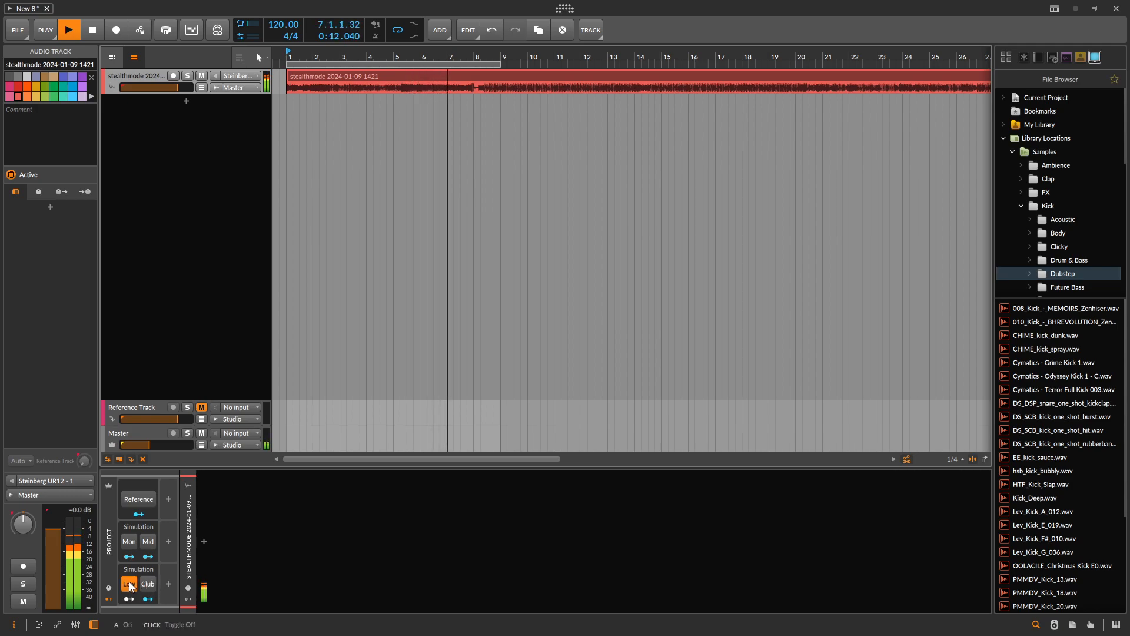
pyautogui.click(129, 585)
# - Extend the arranger loop region to a length of 25.2.0.00, set the playback start to bar 10 and stop playback
pyautogui.moveTo(501, 65); pyautogui.dragTo(970, 65)
pyautogui.click(530, 54)
pyautogui.press('space')
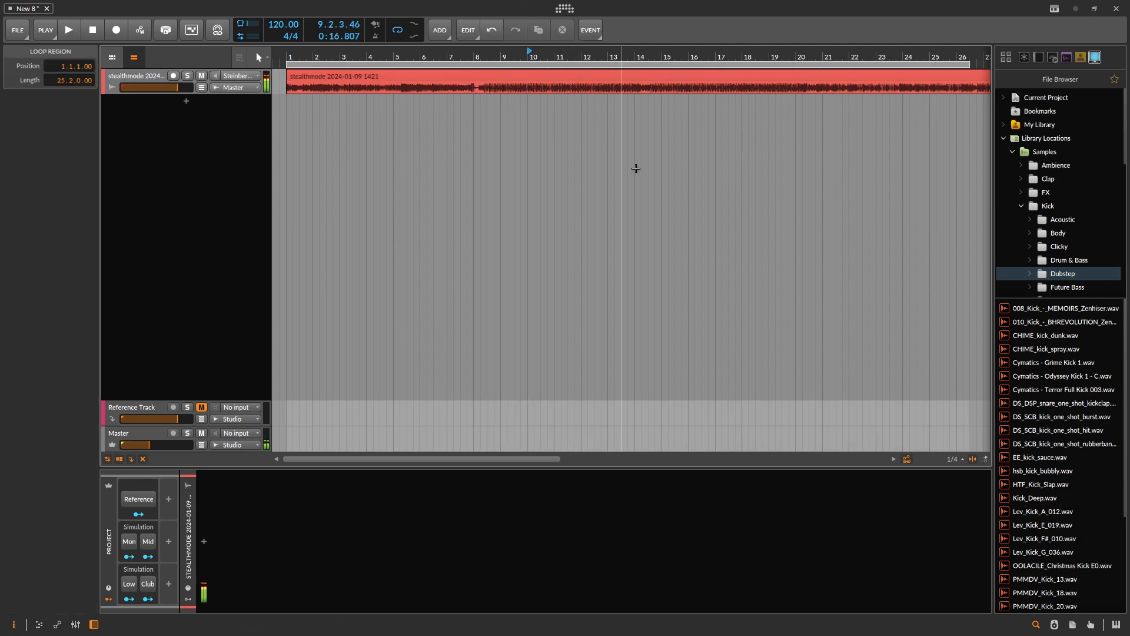
# - Duplicate the stealthmode audio track repeatedly until copies fill the arranger
pyautogui.click(142, 79)
pyautogui.hotkey('ctrl', 'd')
pyautogui.hotkey('ctrl', 'd')
pyautogui.hotkey('ctrl', 'd')
pyautogui.hotkey('ctrl', 'd')
pyautogui.hotkey('ctrl', 'd')
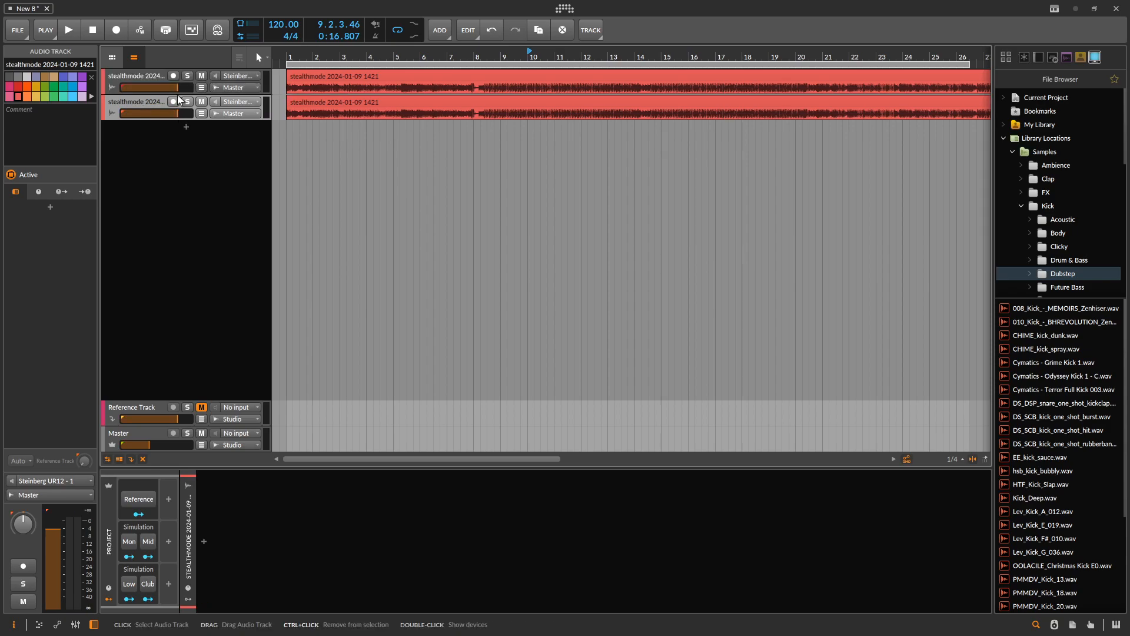
pyautogui.hotkey('ctrl', 'd')
pyautogui.hotkey('ctrl', 'd')
pyautogui.hotkey('ctrl', 'd')
pyautogui.hotkey('ctrl', 'd')
pyautogui.hotkey('ctrl', 'd')
pyautogui.hotkey('ctrl', 'd')
pyautogui.hotkey('ctrl', 'd')
pyautogui.hotkey('ctrl', 'd')
pyautogui.hotkey('ctrl', 'd')
pyautogui.hotkey('ctrl', 'd')
pyautogui.hotkey('ctrl', 'd')
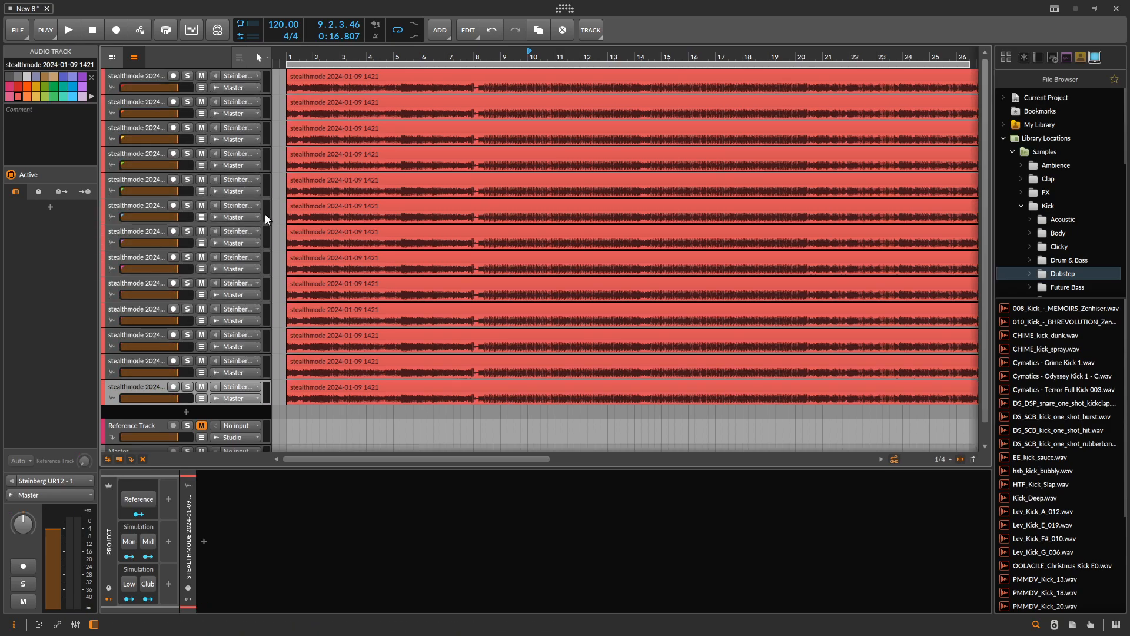
pyautogui.hotkey('ctrl', 'd')
pyautogui.hotkey('ctrl', 'd')
pyautogui.hotkey('ctrl', 'd')
# - Group the fifth stealthmode track repeatedly so it sits inside six nested group tracks
pyautogui.click(116, 179)
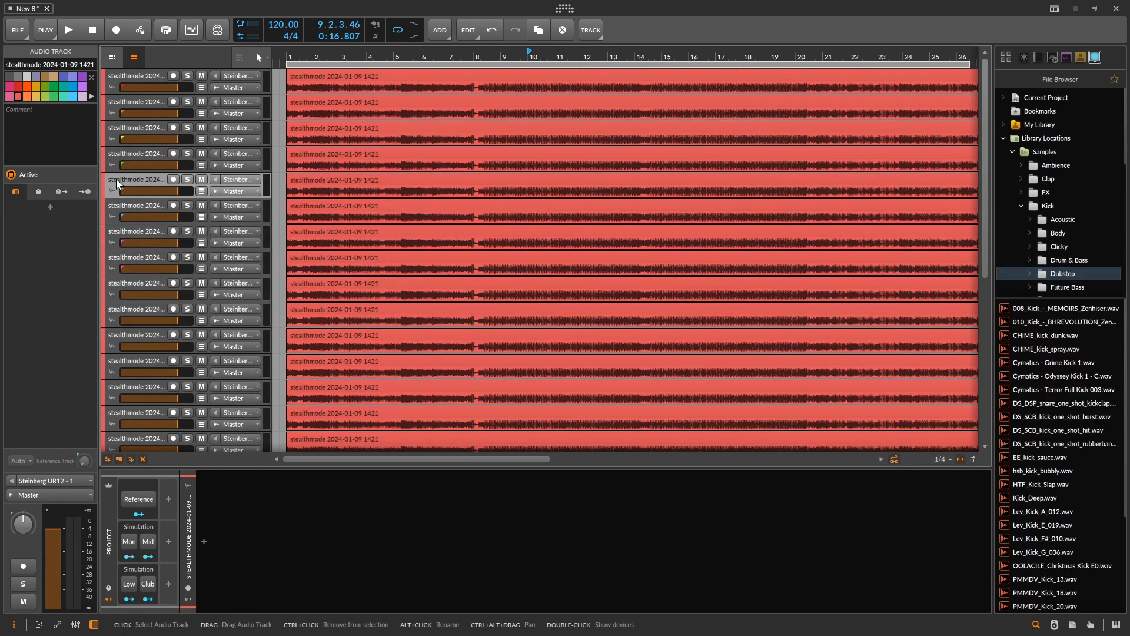
pyautogui.hotkey('ctrl', 'g')
pyautogui.hotkey('ctrl', 'g')
pyautogui.hotkey('ctrl', 'g')
pyautogui.hotkey('ctrl', 'g')
pyautogui.hotkey('ctrl', 'g')
pyautogui.hotkey('ctrl', 'g')
pyautogui.hotkey('ctrl', 'g')
pyautogui.hotkey('ctrl', 'g')
pyautogui.hotkey('ctrl', 'g')
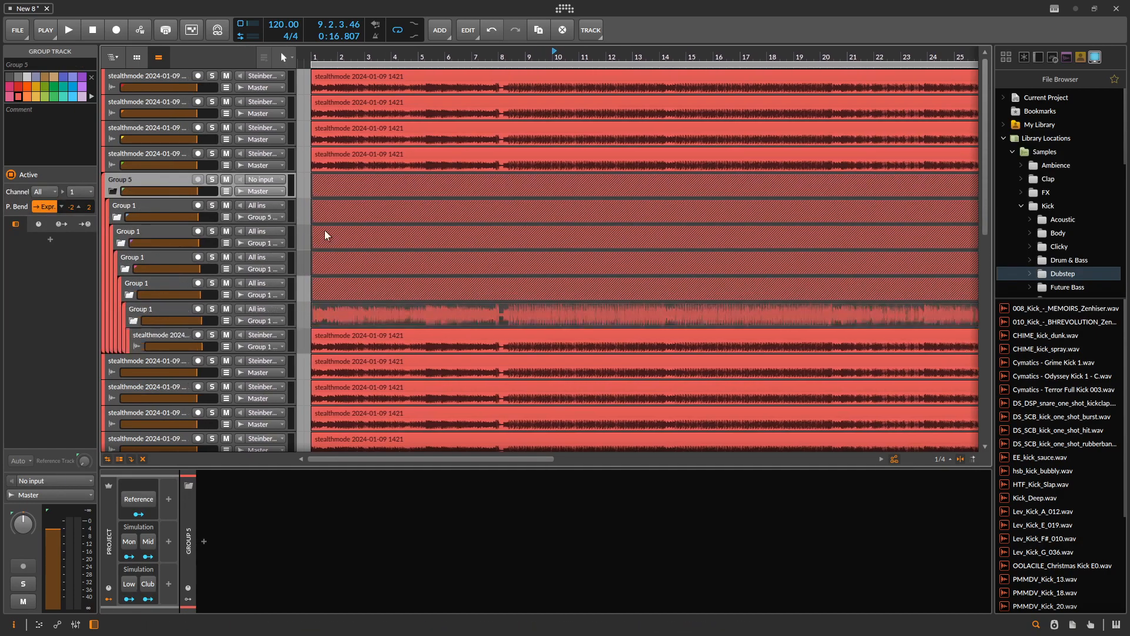
# - Compare the device chains of the fourth stealthmode track and the Master, and look over the length of the track list
pyautogui.click(156, 153)
pyautogui.scroll(-5, 190, 230)
pyautogui.scroll(5, 170, 206)
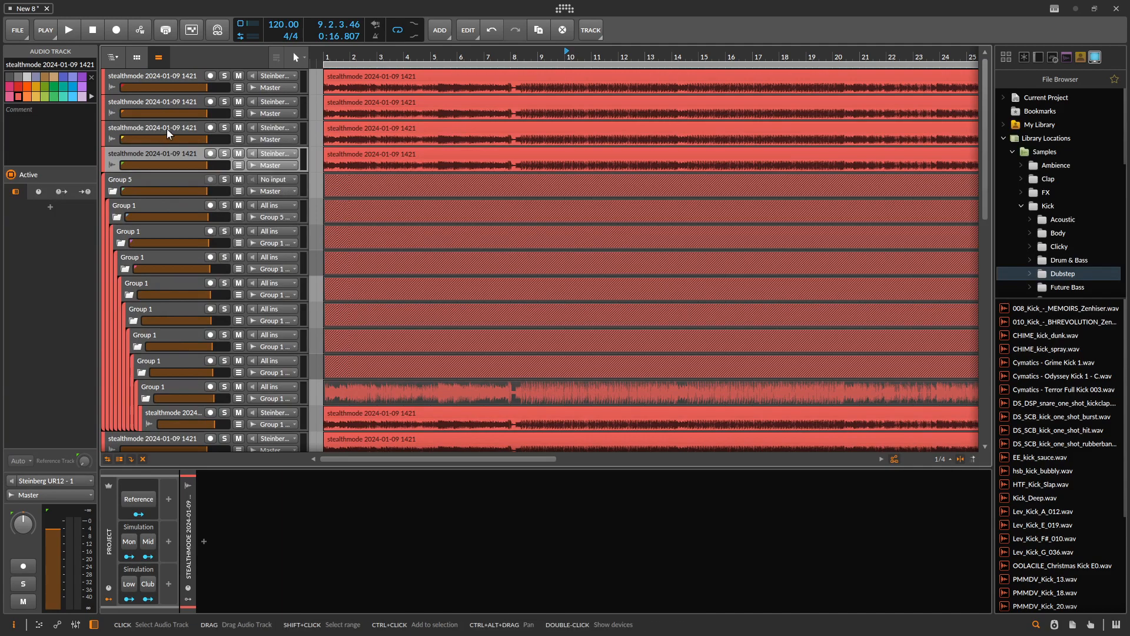
pyautogui.scroll(-10, 174, 117)
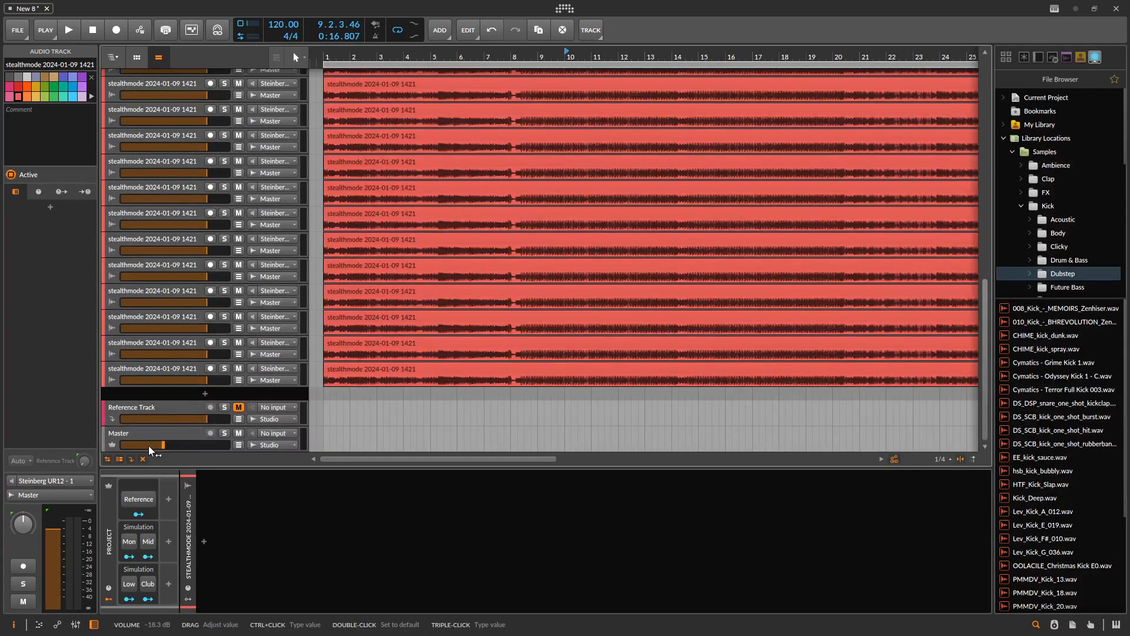
pyautogui.click(131, 433)
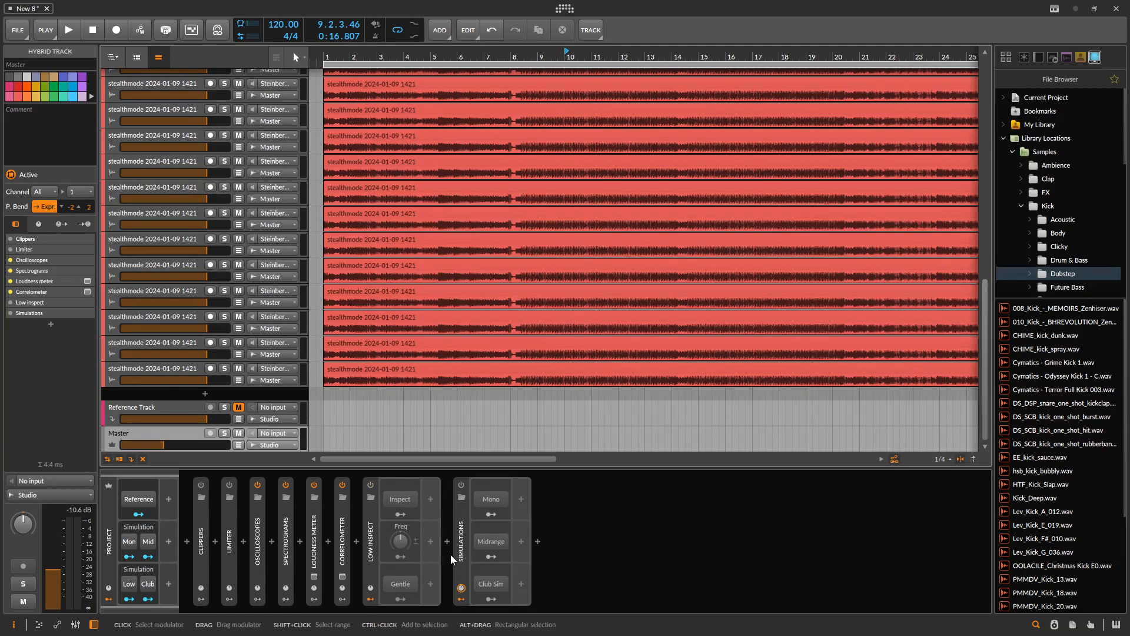
pyautogui.scroll(8, 439, 282)
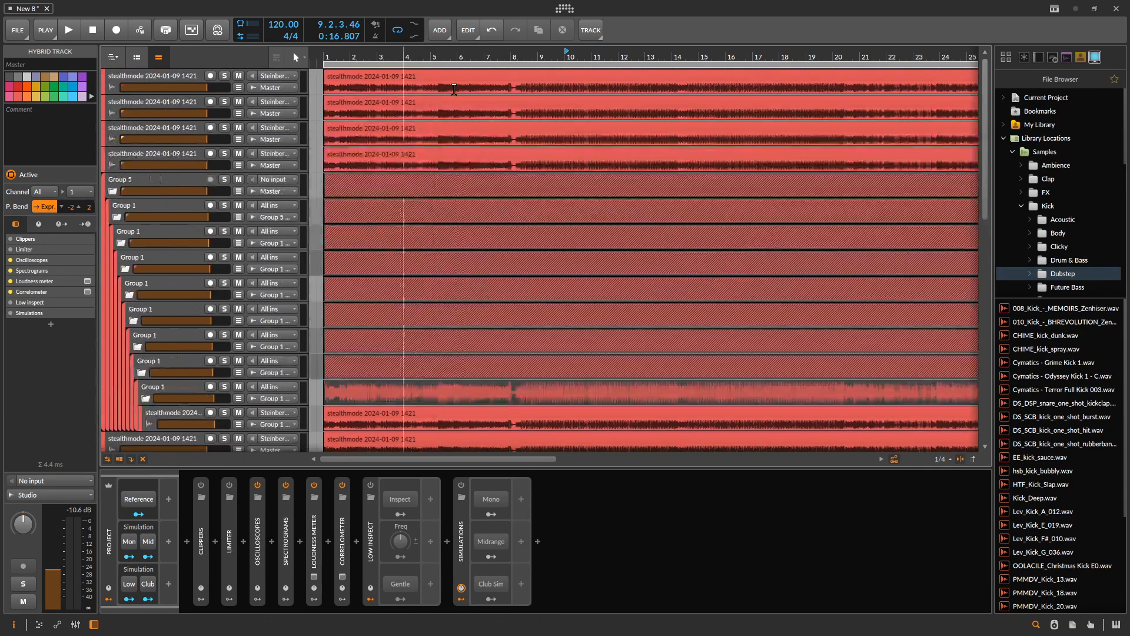
pyautogui.scroll(-4, 561, 273)
pyautogui.scroll(-5, 561, 273)
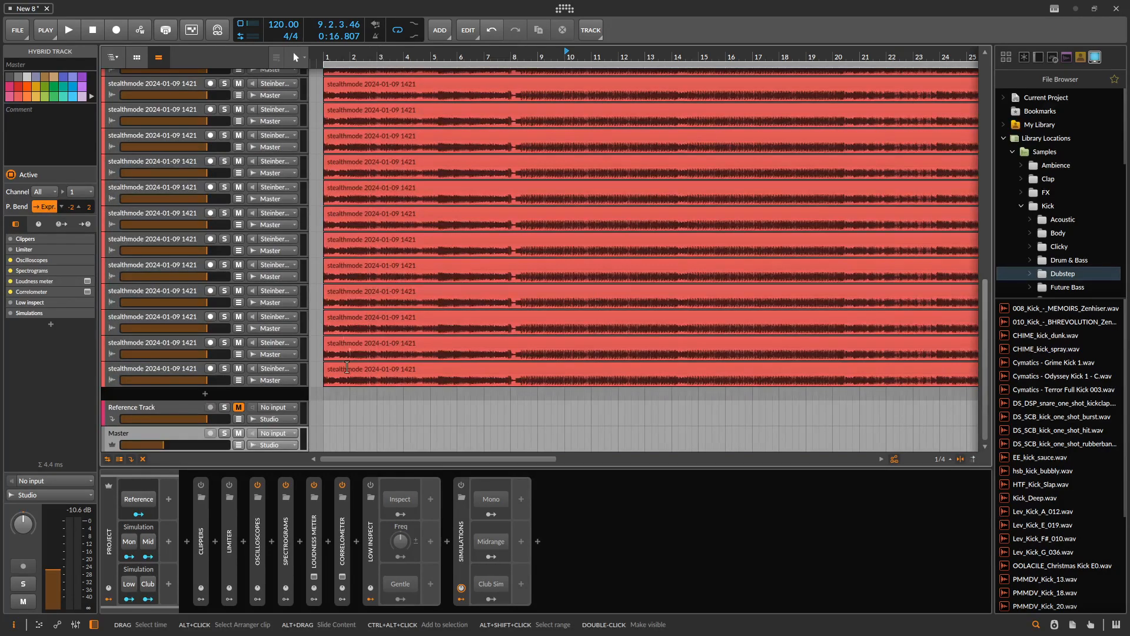
pyautogui.scroll(8, 161, 242)
# - Select the stealthmode track nested inside the innermost group and play the project briefly
pyautogui.click(160, 242)
pyautogui.scroll(4, 176, 228)
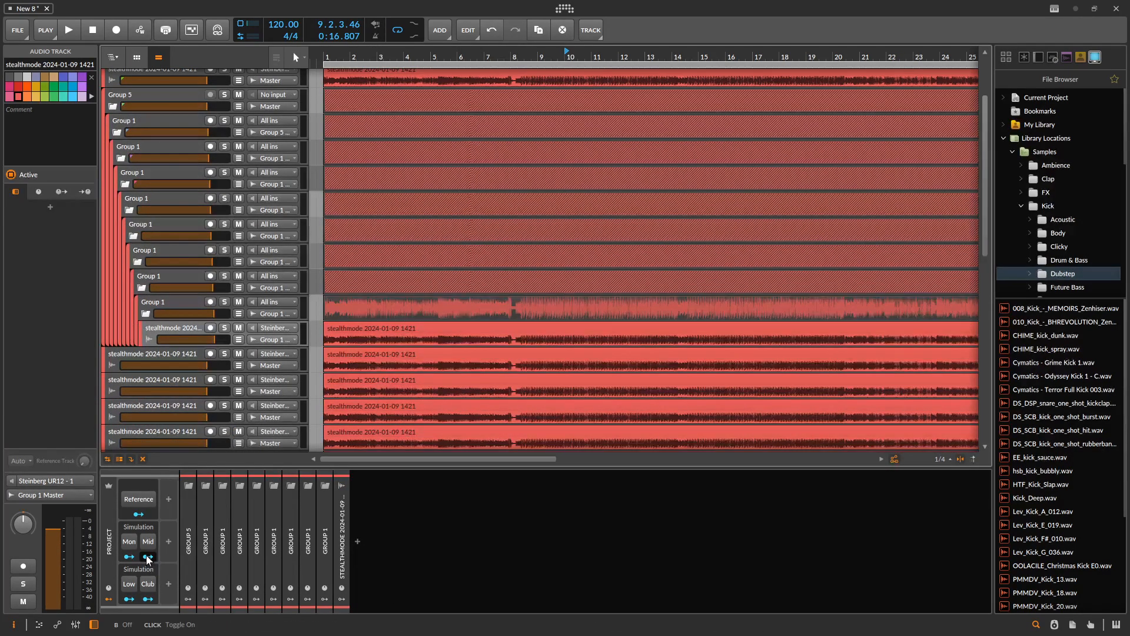
pyautogui.press('space')
# - Delete all duplicated stealthmode tracks and the nested groups, keeping only the first stealthmode track
pyautogui.scroll(-6, 186, 400)
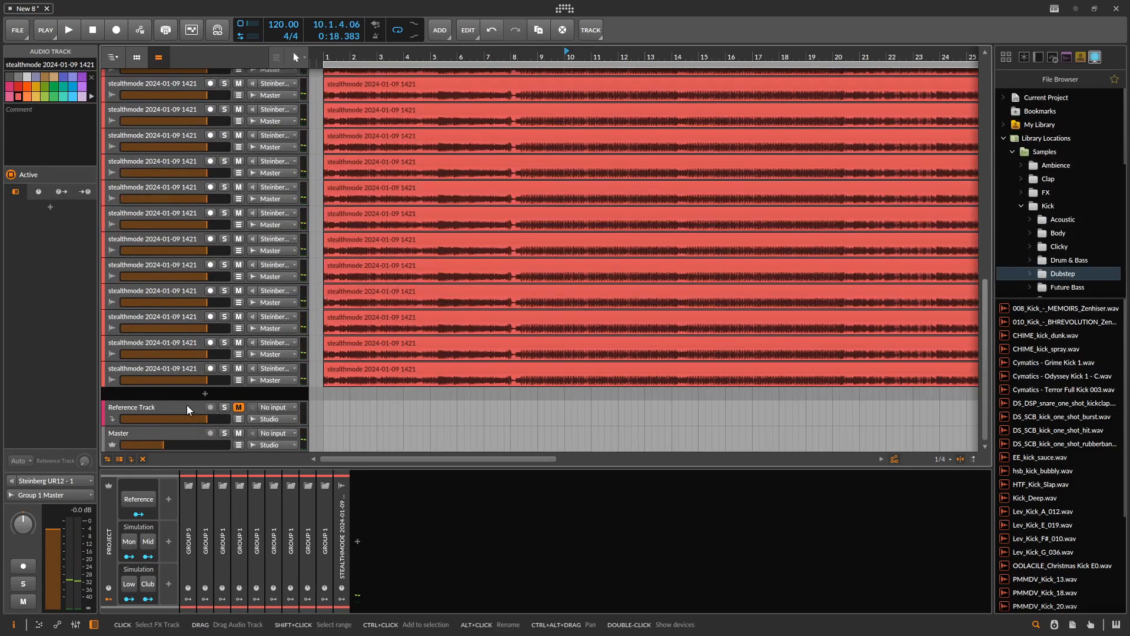
pyautogui.click(183, 371)
pyautogui.scroll(6, 190, 370)
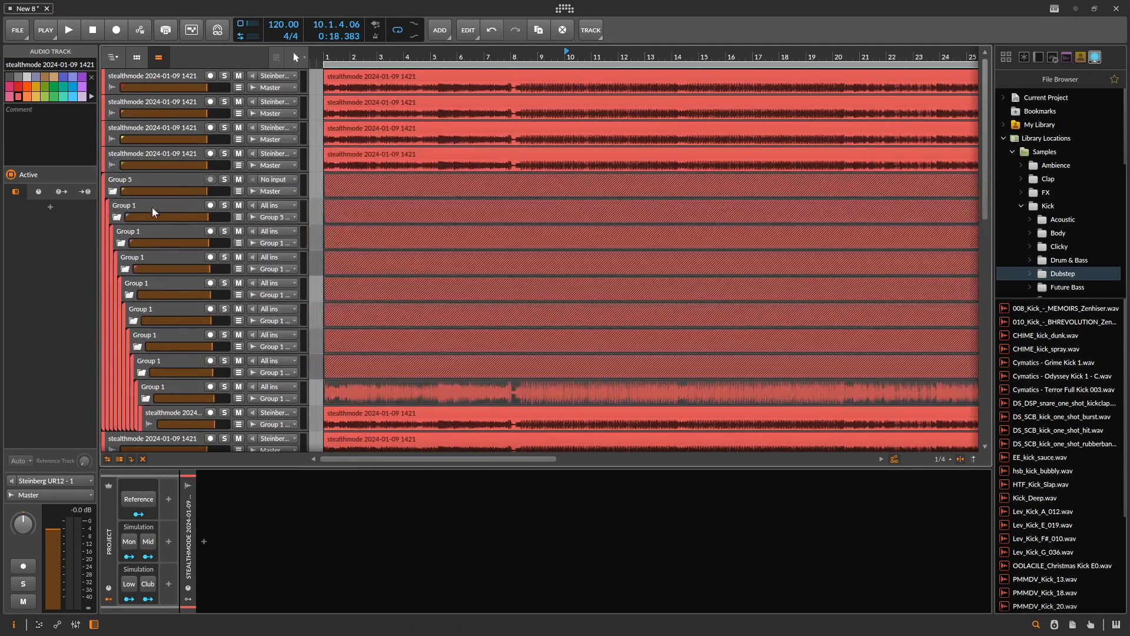
pyautogui.keyDown('shift'); pyautogui.click(138, 102); pyautogui.keyUp('shift')
pyautogui.press('Delete')
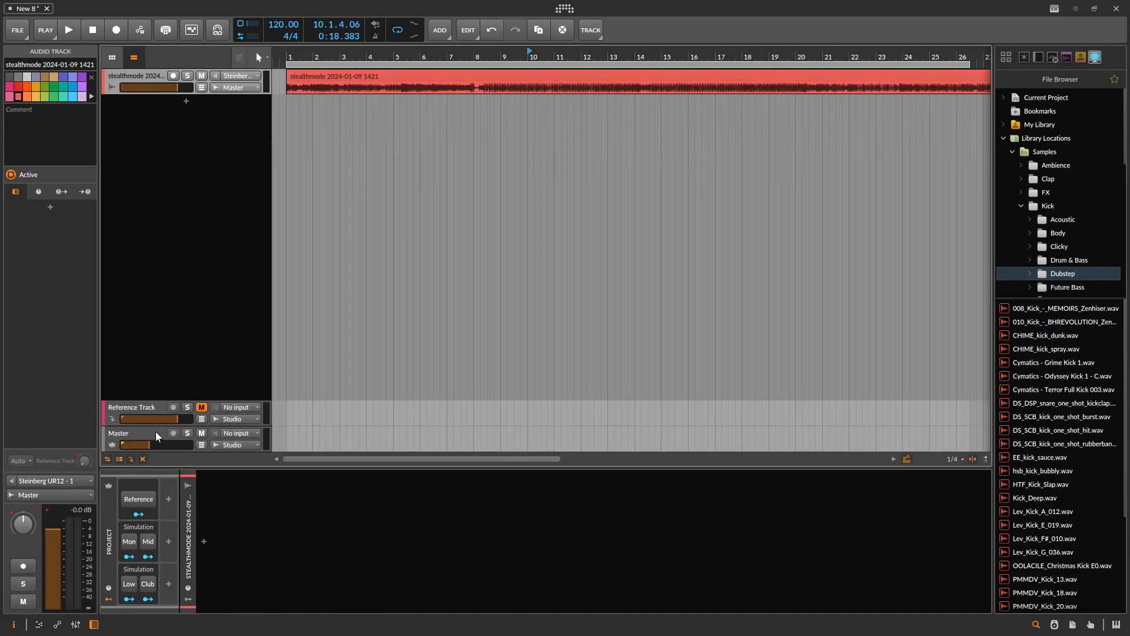
# - Play the project while toggling the project-level Mon, Low and Club simulation buttons, and stop playback
pyautogui.press('space')
pyautogui.click(129, 541)
pyautogui.click(129, 583)
pyautogui.click(148, 584)
pyautogui.click(149, 584)
pyautogui.click(130, 583)
pyautogui.press('space')
# - Switch the Mon, Mid and Low simulation buttons on and off in alternation, leaving all simulations off
pyautogui.click(129, 542)
pyautogui.click(148, 542)
pyautogui.click(129, 542)
pyautogui.click(148, 542)
pyautogui.click(129, 542)
pyautogui.click(148, 541)
pyautogui.click(148, 542)
pyautogui.click(133, 584)
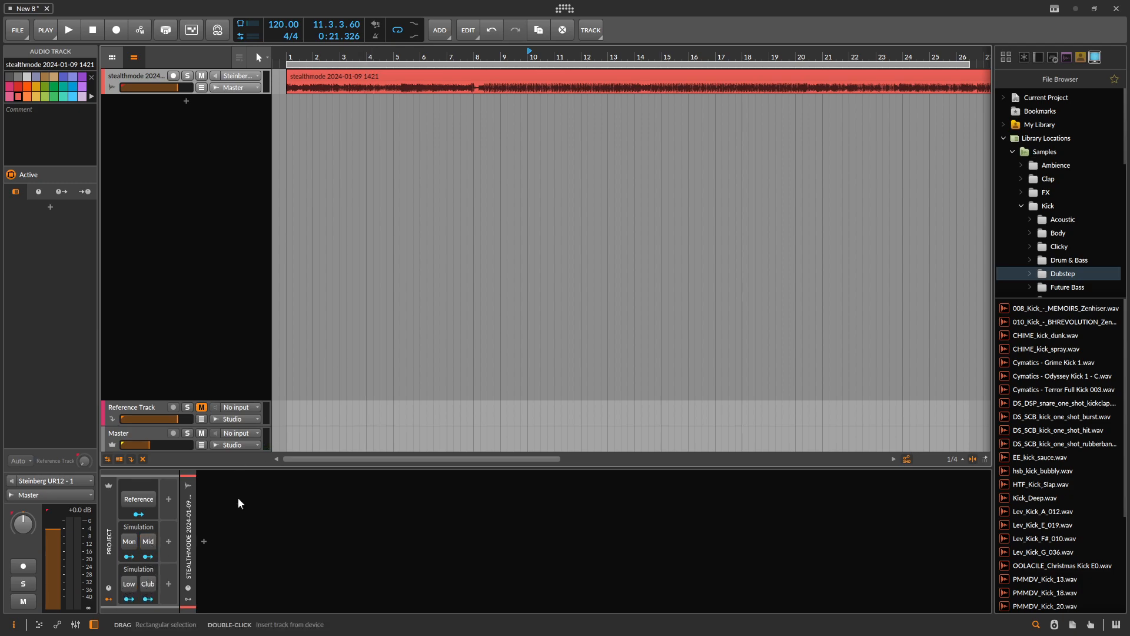
# - Place the Blue Nightshade - Final Master clip at bar 1 on the Reference Track and lower that track's volume
pyautogui.click(132, 433)
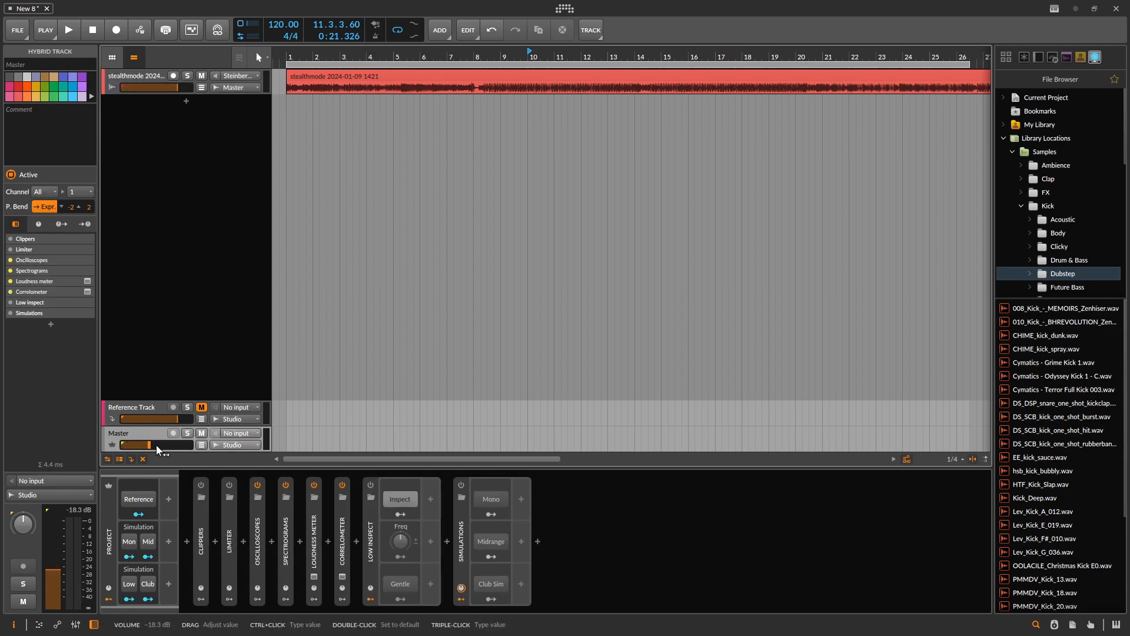
pyautogui.click(143, 407)
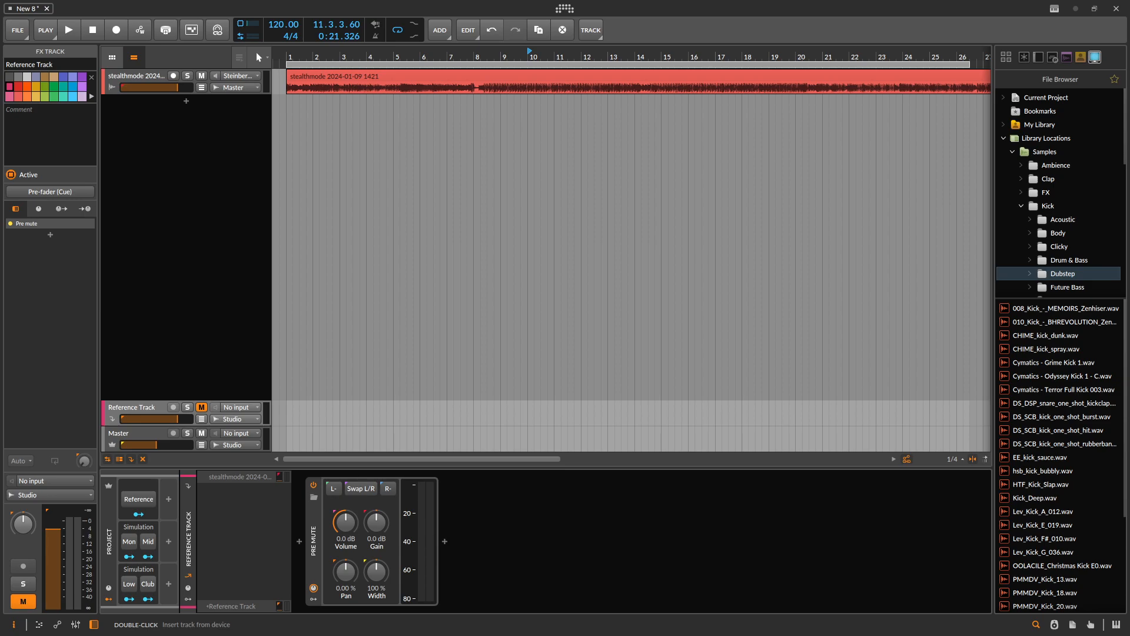
pyautogui.moveTo(465, 431); pyautogui.dragTo(303, 408)
pyautogui.click(288, 56)
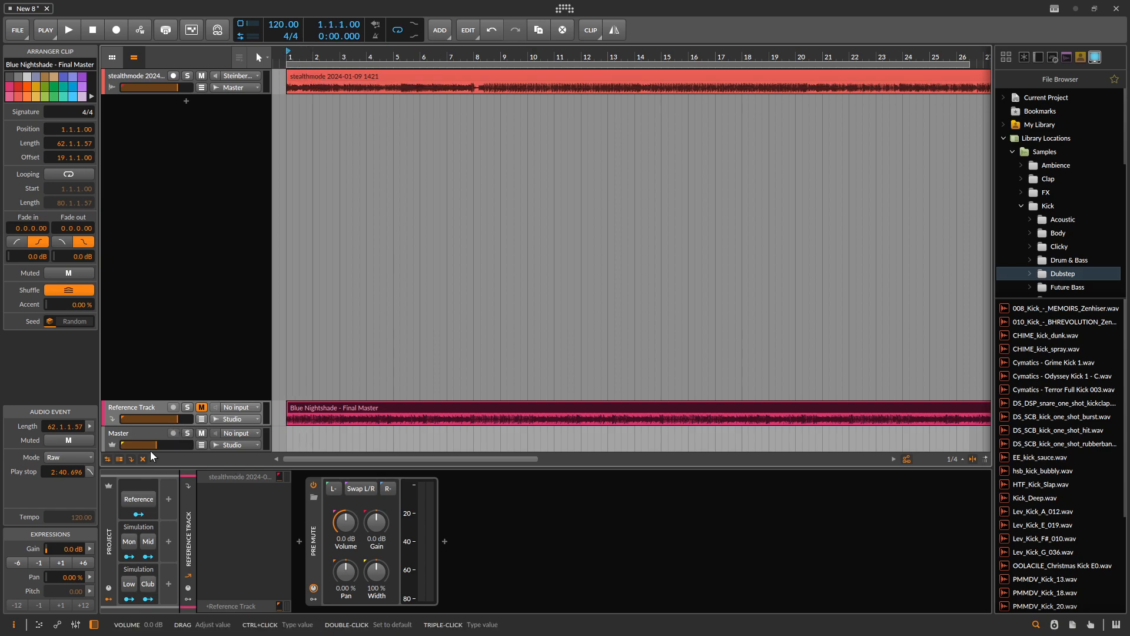
pyautogui.moveTo(159, 418)
pyautogui.mouseDown()
pyautogui.moveTo(161, 445)
pyautogui.moveTo(154, 418)
pyautogui.mouseUp()
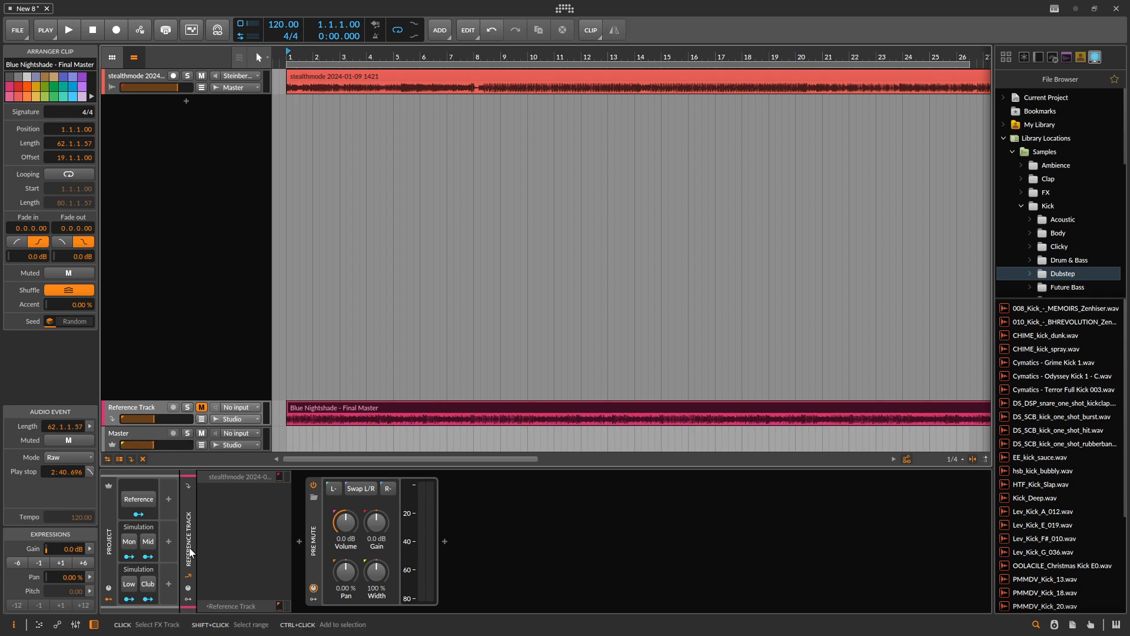
# - With the stealthmode track selected, play from bar 1 and switch the project-level Reference button on and back off
pyautogui.click(112, 77)
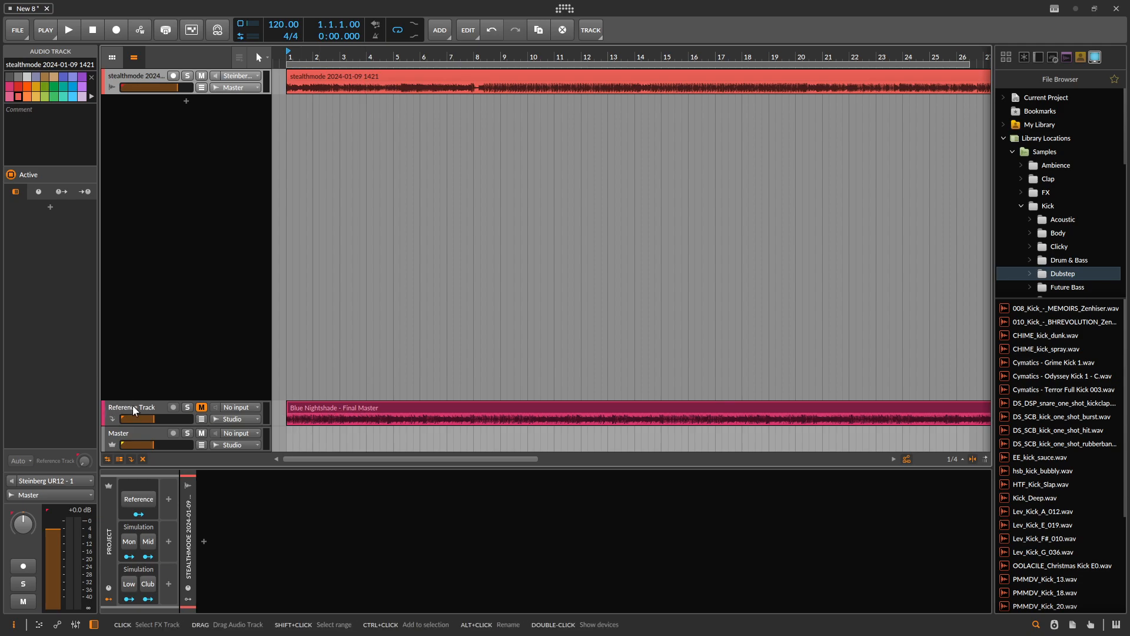
pyautogui.press('space')
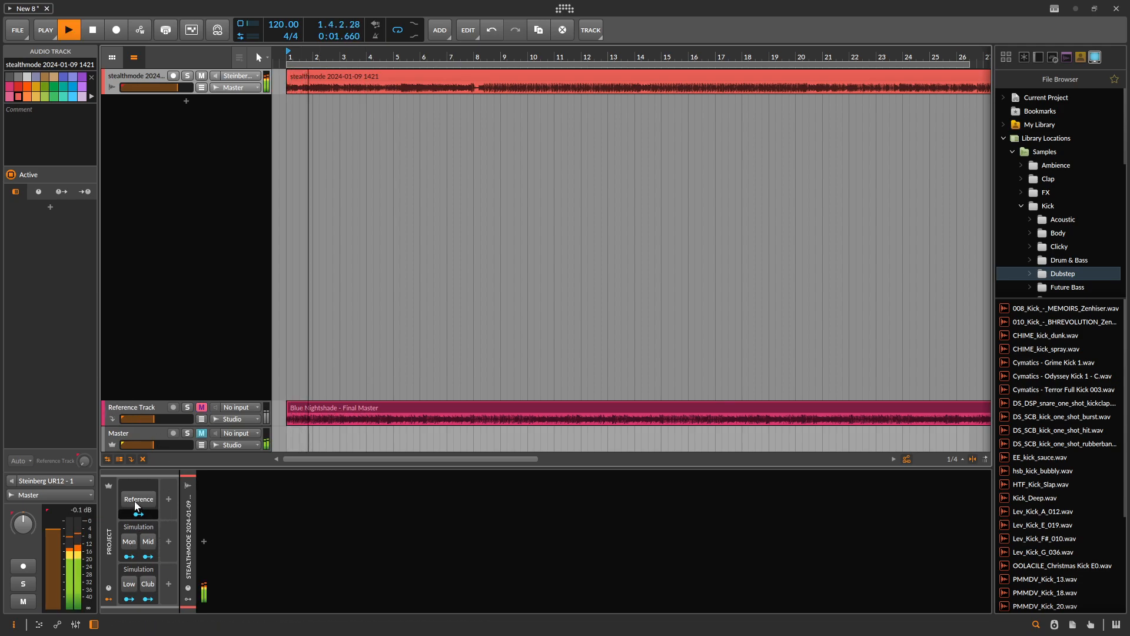
pyautogui.click(139, 497)
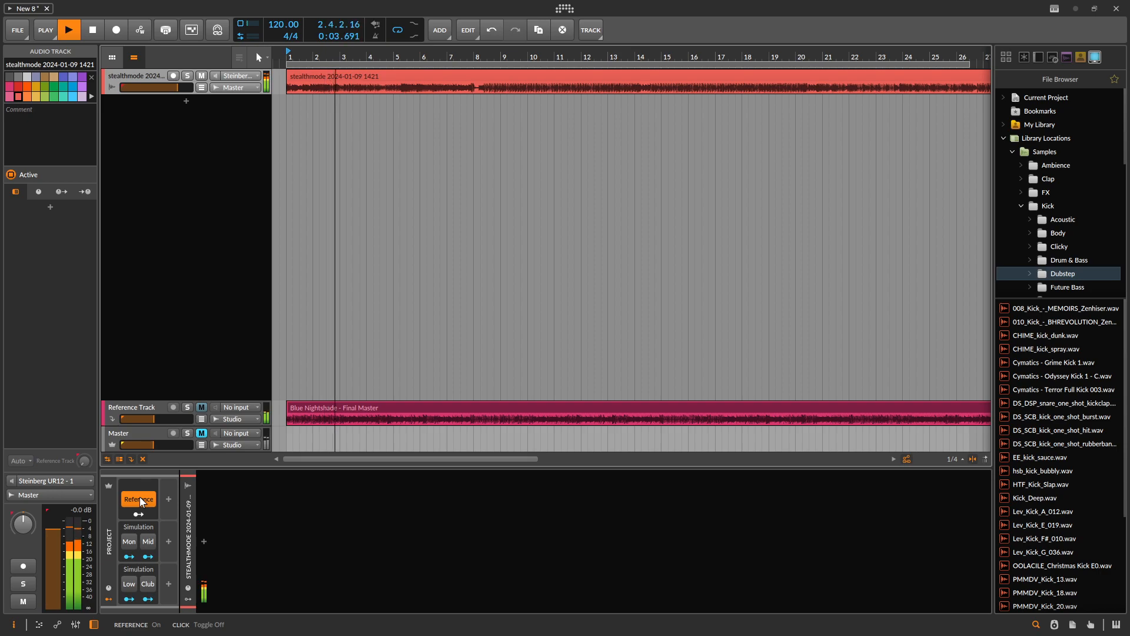
pyautogui.click(140, 497)
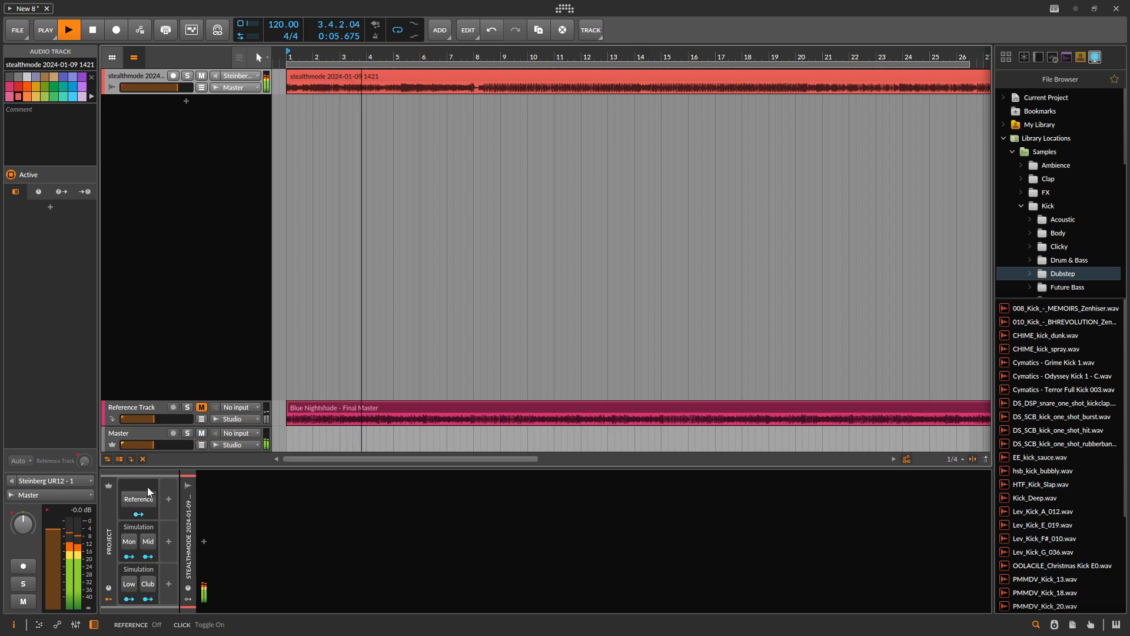
# - Continue playback from bar 8, compare the mix with the reference track, leave Reference on and stop playback
pyautogui.click(474, 76)
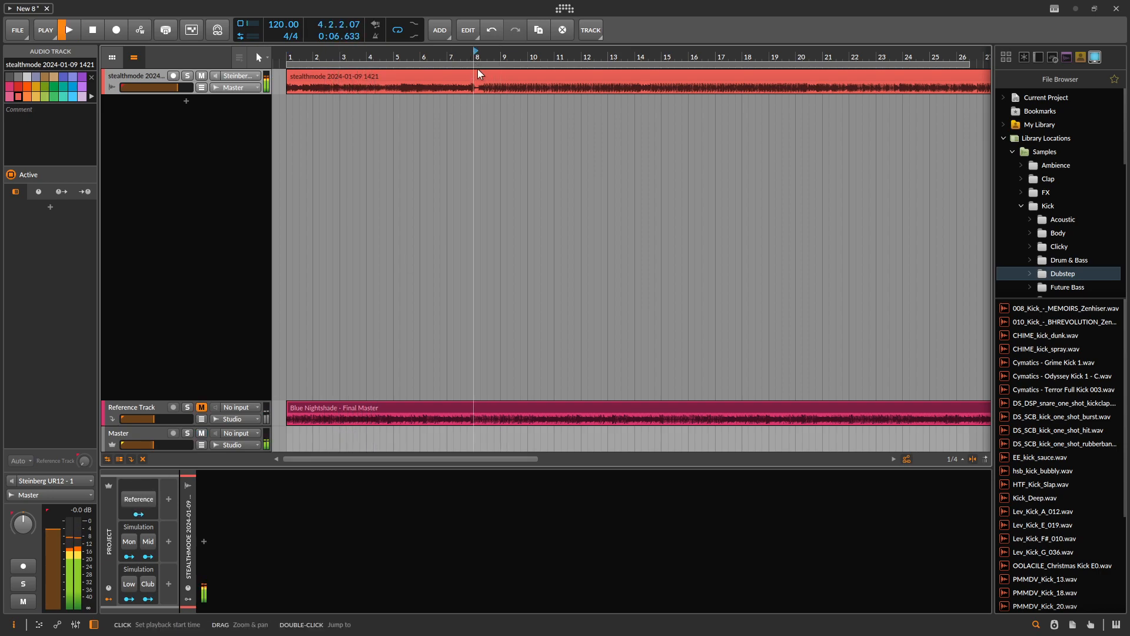
pyautogui.click(141, 499)
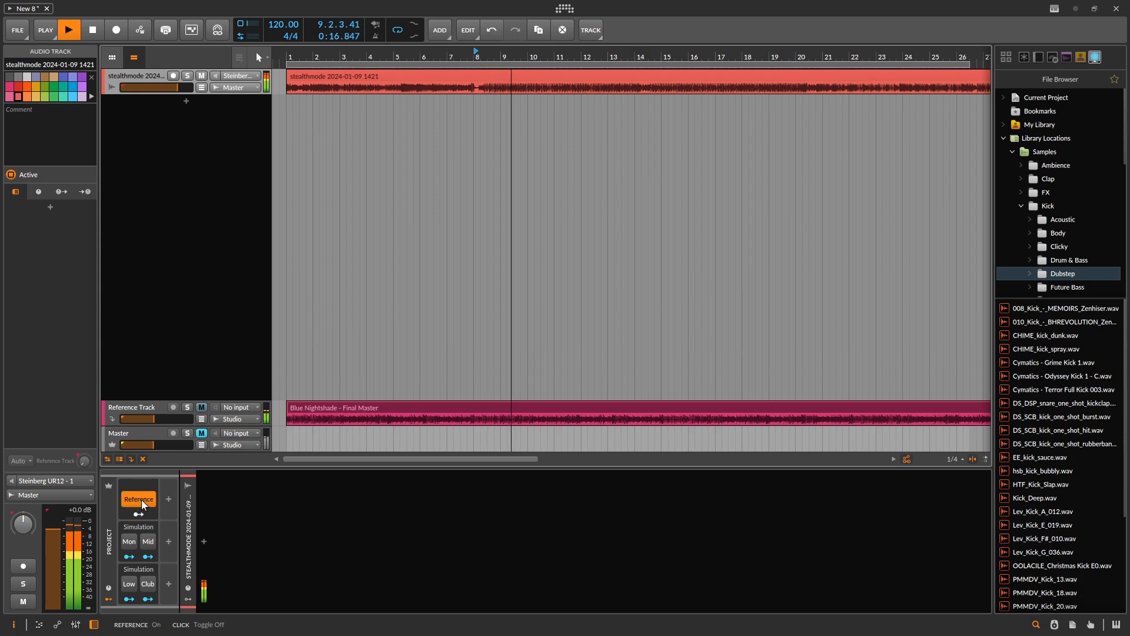
pyautogui.click(141, 500)
pyautogui.click(141, 499)
pyautogui.press('space')
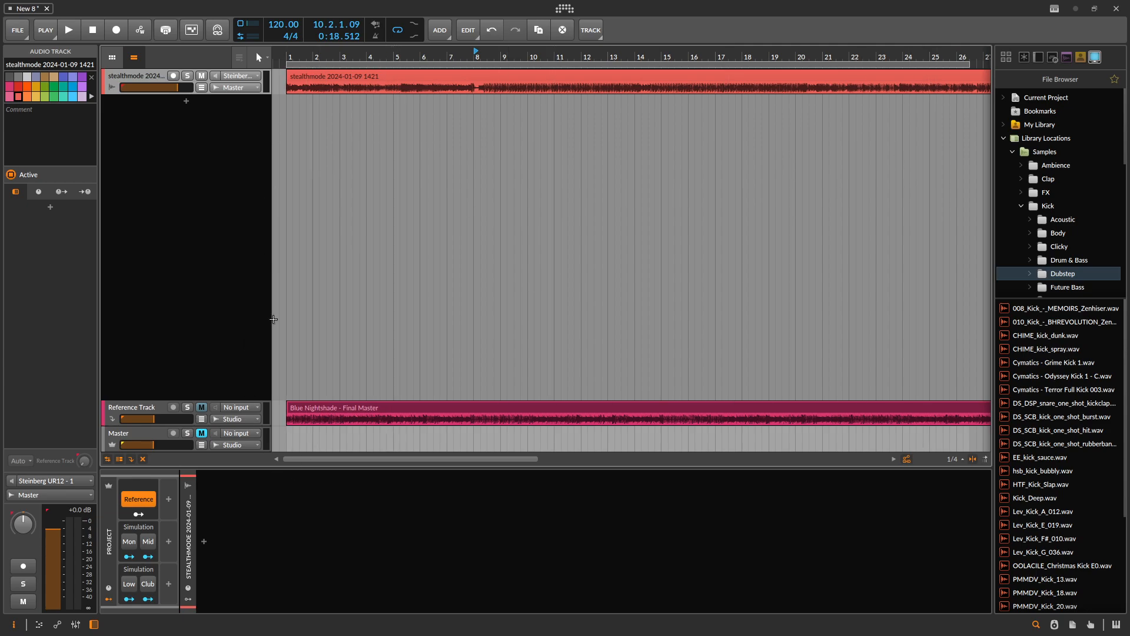
# - Move the Blue Nightshade - Final Master clip onto a new track below stealthmode and try comparing the two with mute and solo
pyautogui.moveTo(335, 408); pyautogui.dragTo(327, 103)
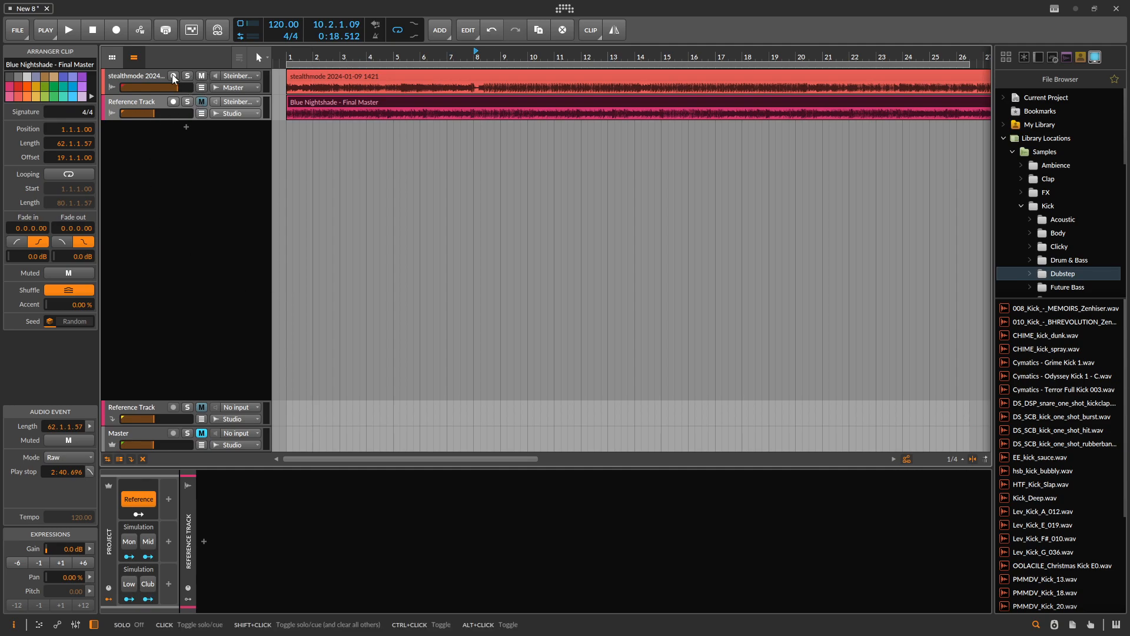
pyautogui.click(202, 75)
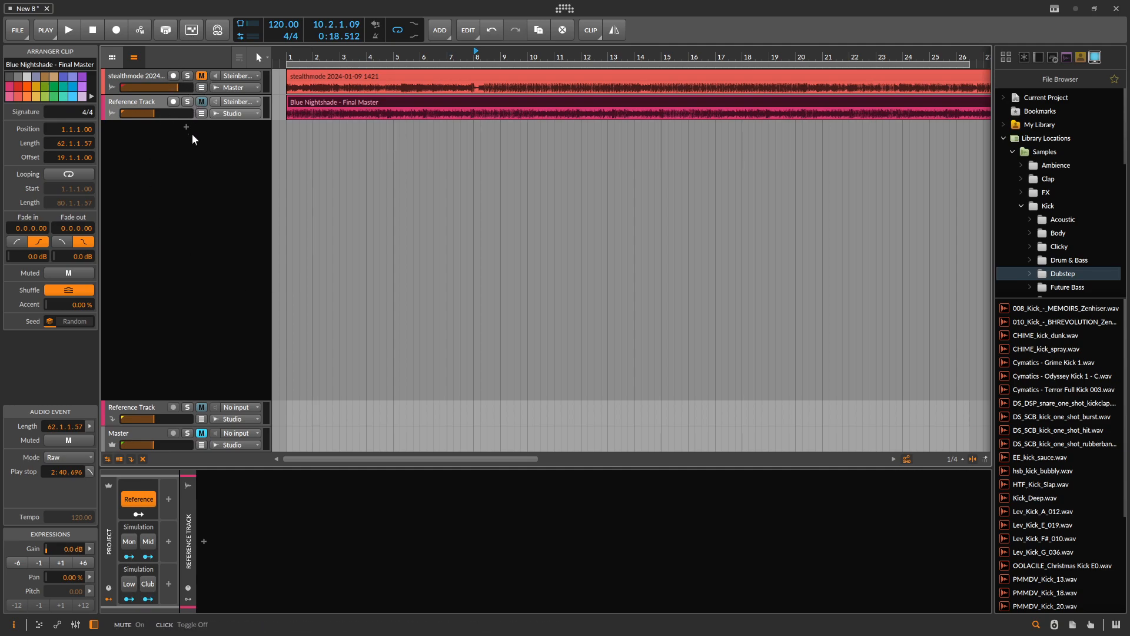
pyautogui.click(187, 101)
pyautogui.click(204, 81)
pyautogui.click(202, 76)
pyautogui.click(187, 101)
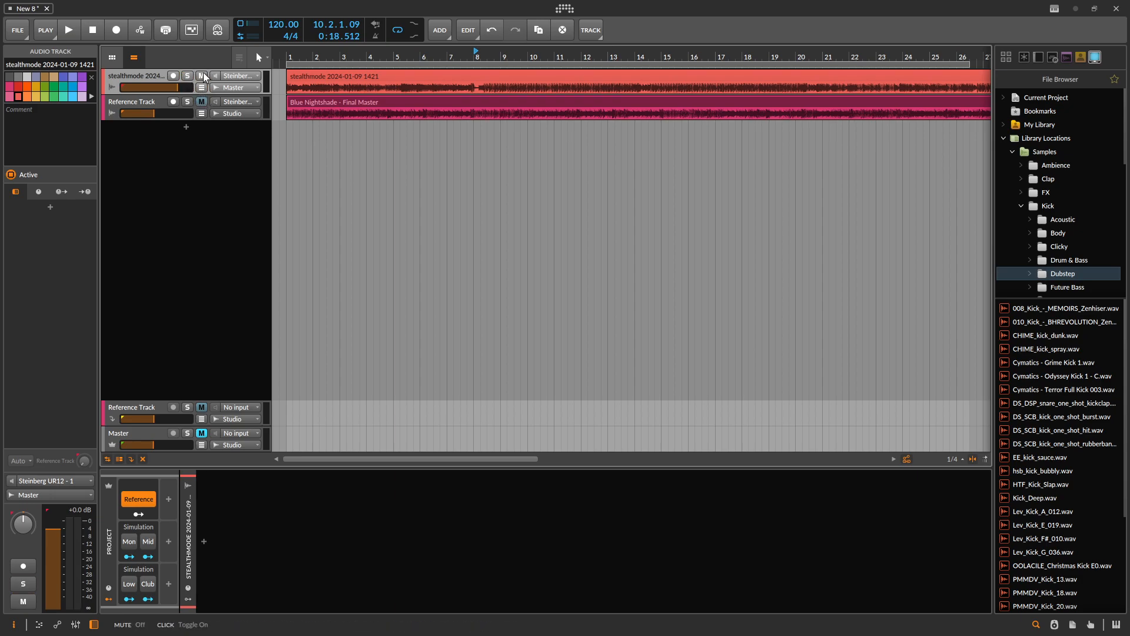
# - Move the new track into the FX tracks, return its clip to the original Reference Track and delete the extra track
pyautogui.moveTo(138, 103); pyautogui.dragTo(131, 391)
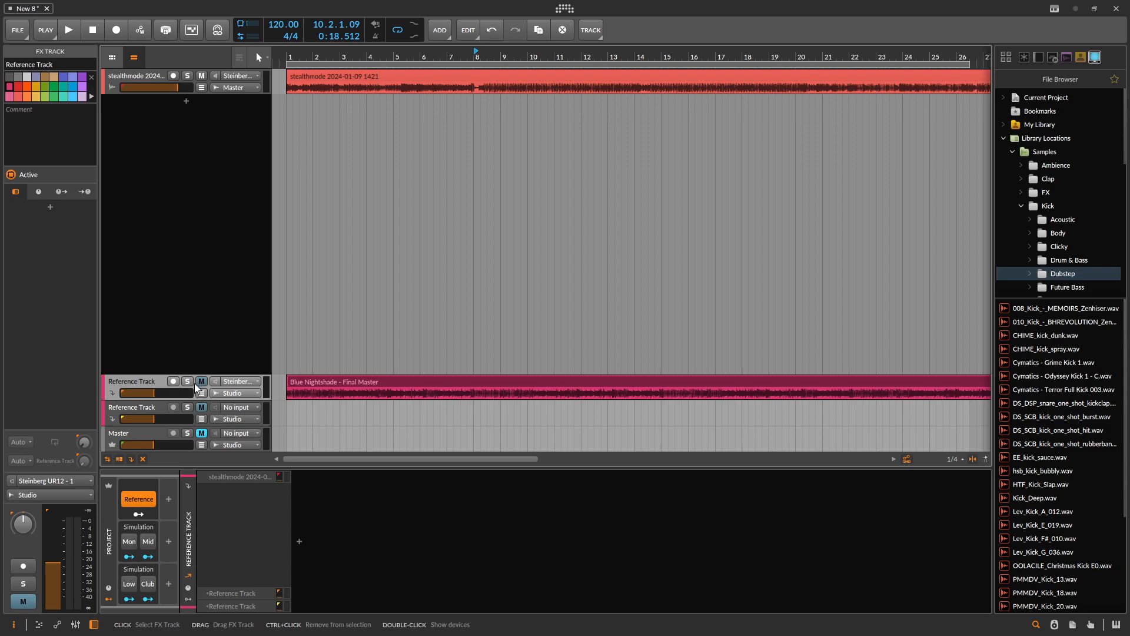
pyautogui.moveTo(306, 382); pyautogui.dragTo(304, 416)
pyautogui.click(141, 380)
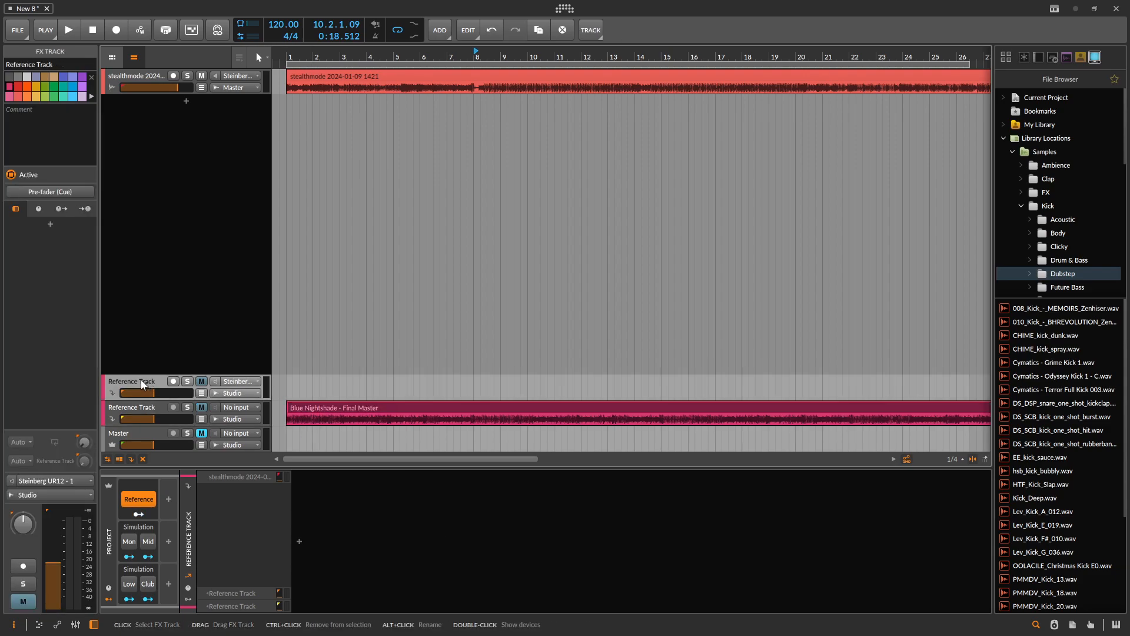
pyautogui.press('Delete')
# - Deactivate the Reference Track and hide deactivated tracks in the arranger
pyautogui.doubleClick(142, 406)
pyautogui.click(141, 407)
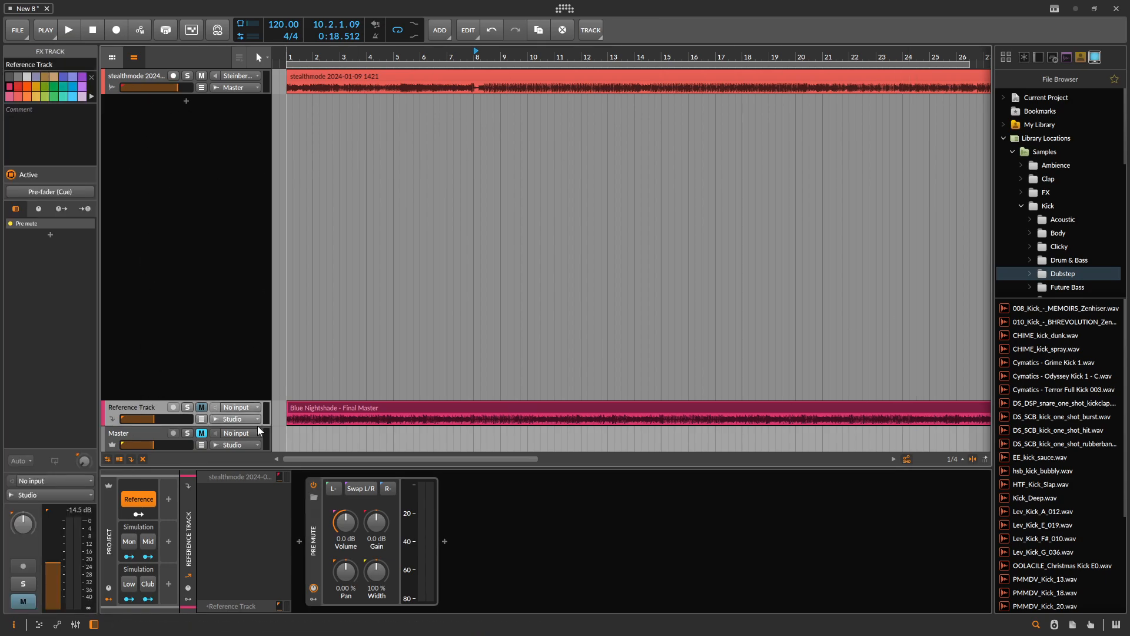
pyautogui.rightClick(144, 408)
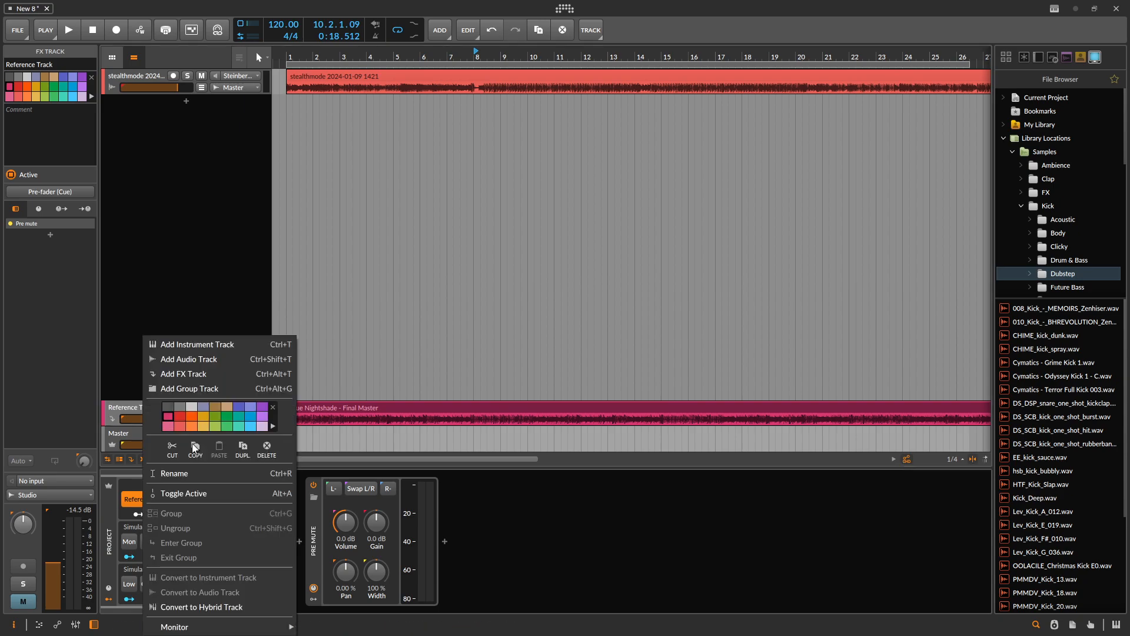
pyautogui.click(189, 496)
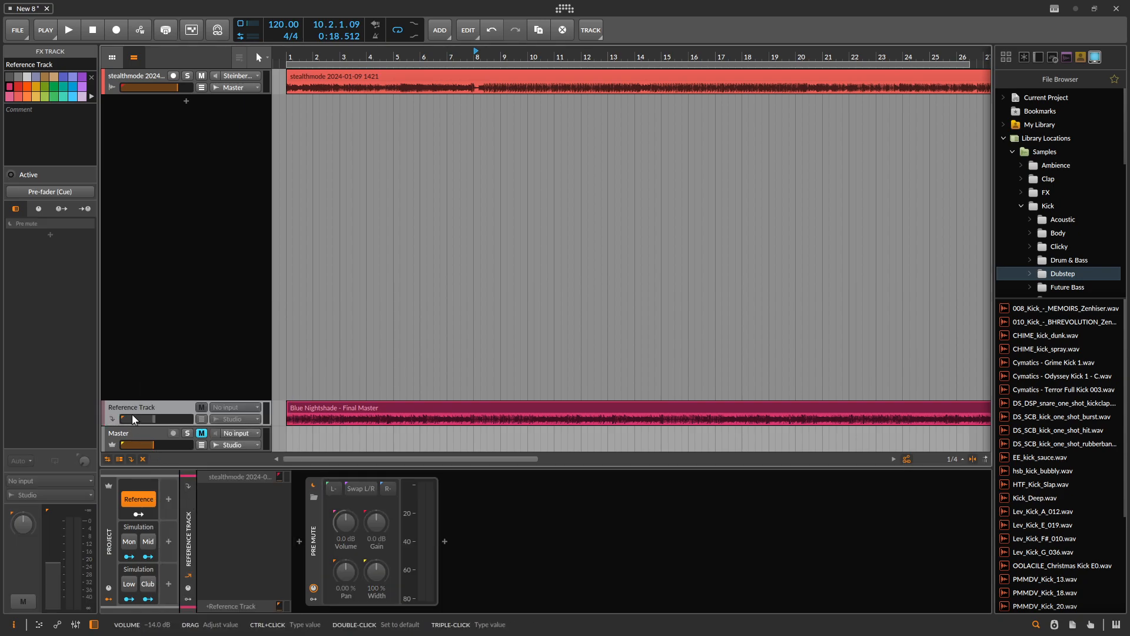
pyautogui.click(142, 459)
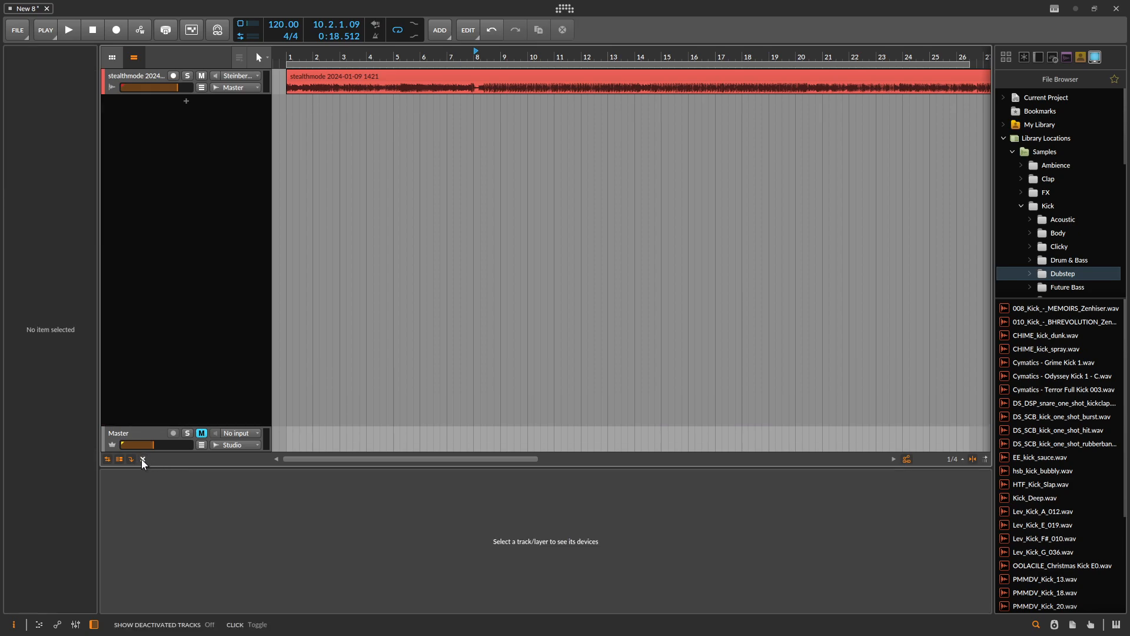
pyautogui.click(142, 459)
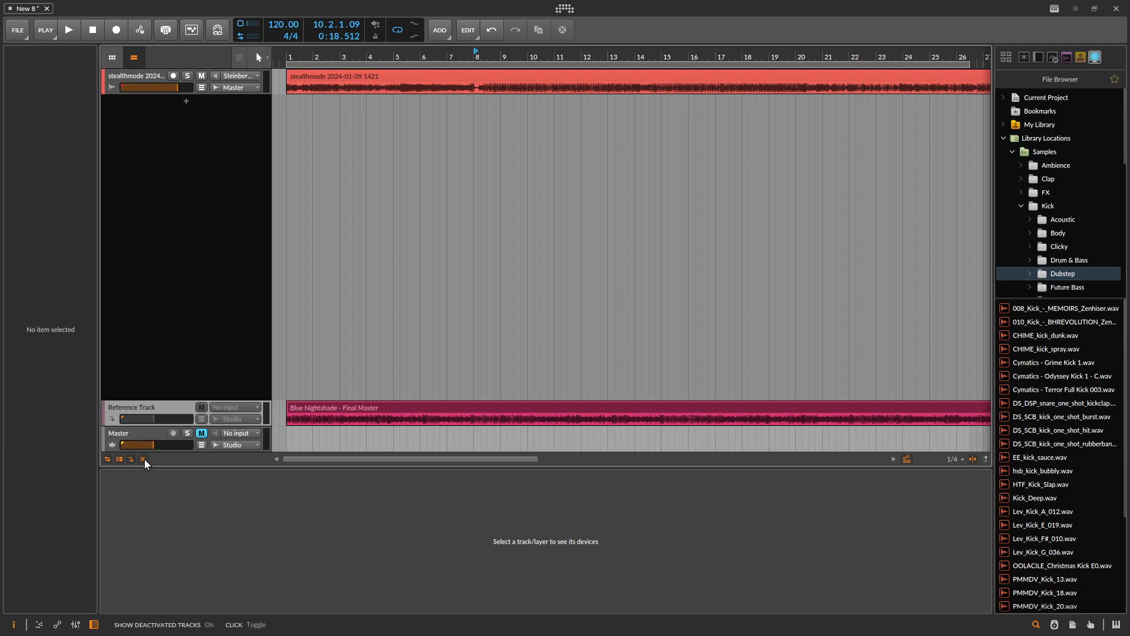
pyautogui.click(144, 458)
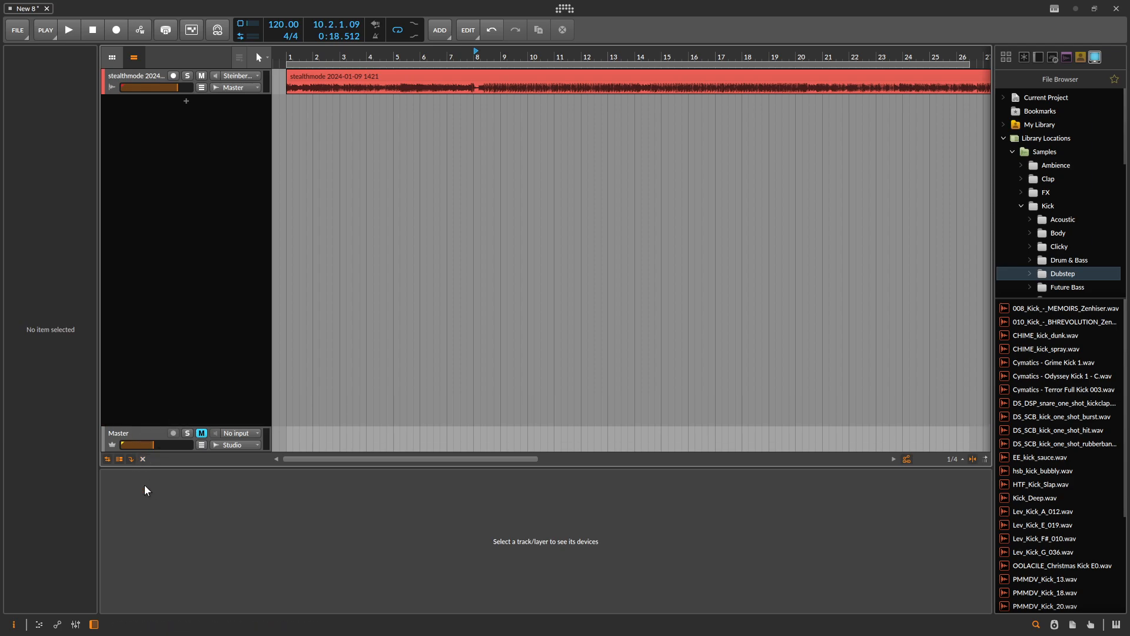
# - Duplicate the stealthmode track, deactivate the copy and show deactivated tracks in the arranger again
pyautogui.click(139, 76)
pyautogui.hotkey('ctrl', 'd')
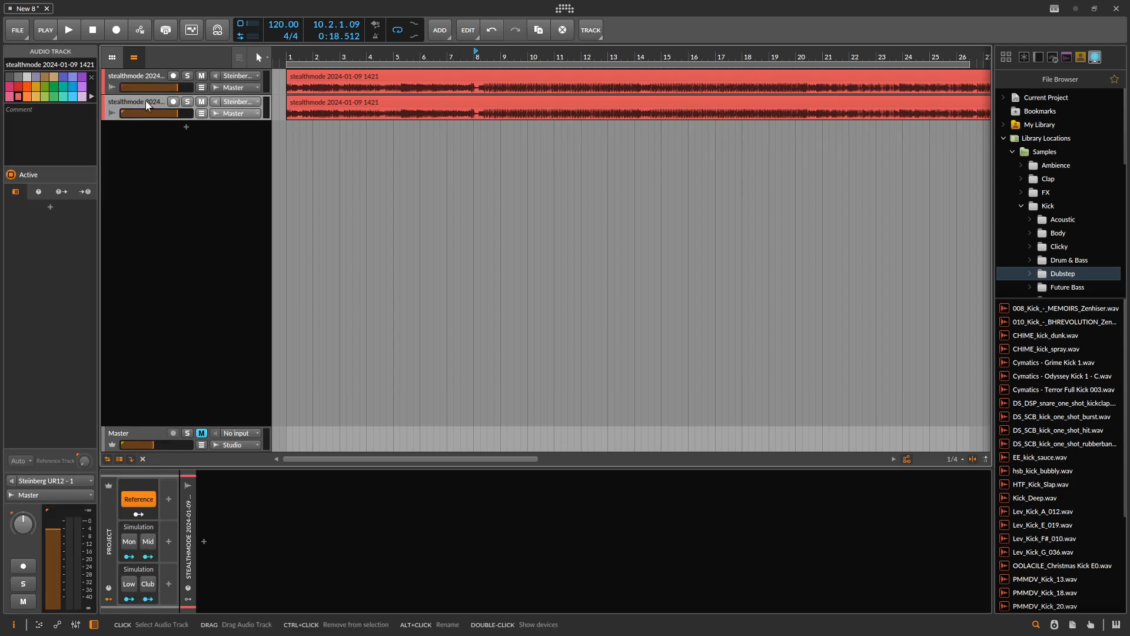
pyautogui.rightClick(146, 100)
pyautogui.click(194, 259)
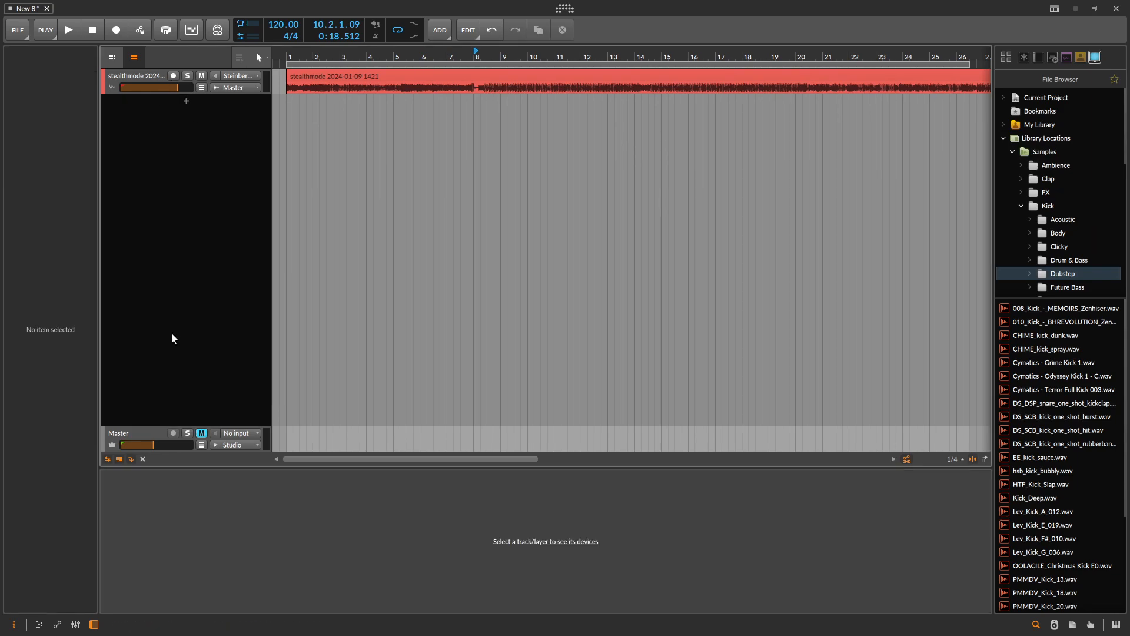
pyautogui.click(142, 459)
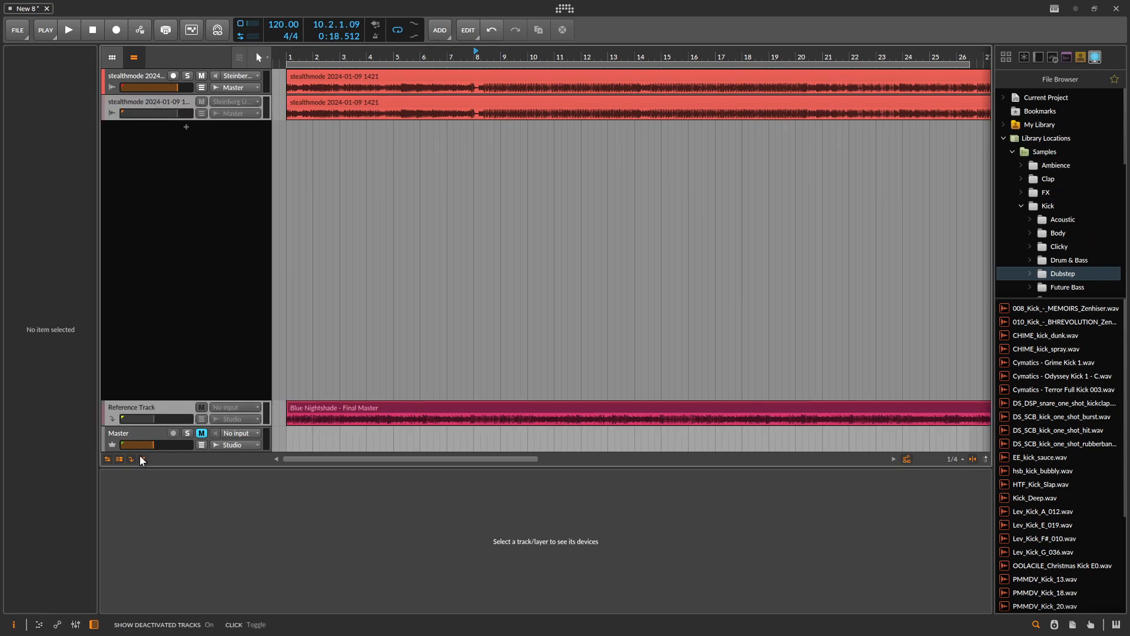
# - Toggle the display of deactivated tracks in the arranger and delete the deactivated copy of the stealthmode track
pyautogui.click(143, 459)
pyautogui.click(143, 460)
pyautogui.click(143, 459)
pyautogui.click(143, 460)
pyautogui.click(125, 73)
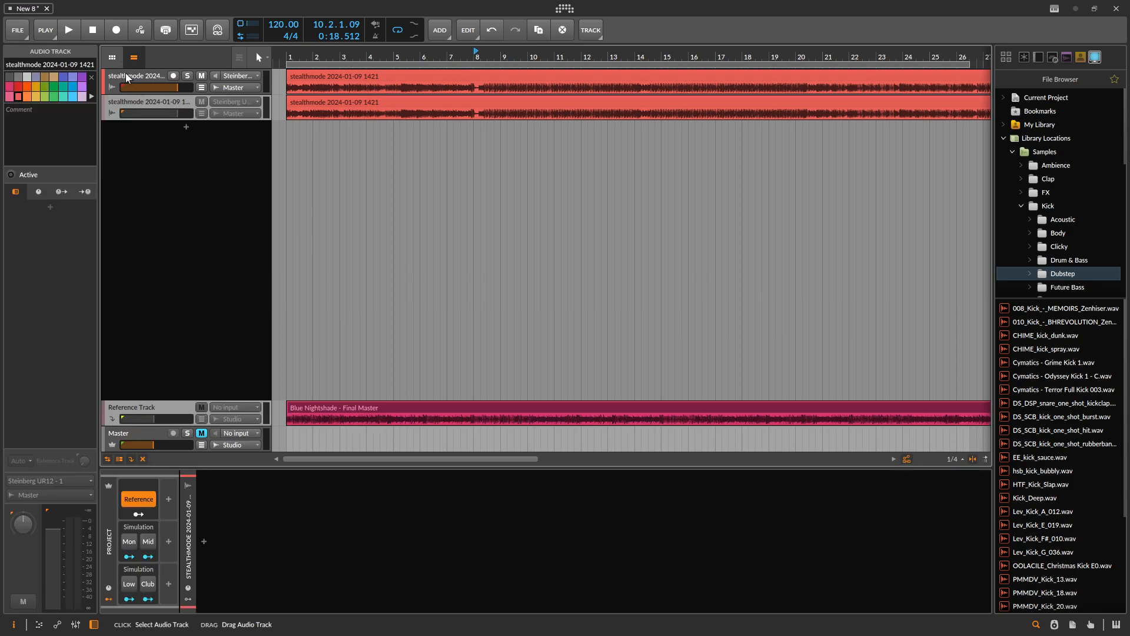
pyautogui.click(122, 102)
pyautogui.press('Delete')
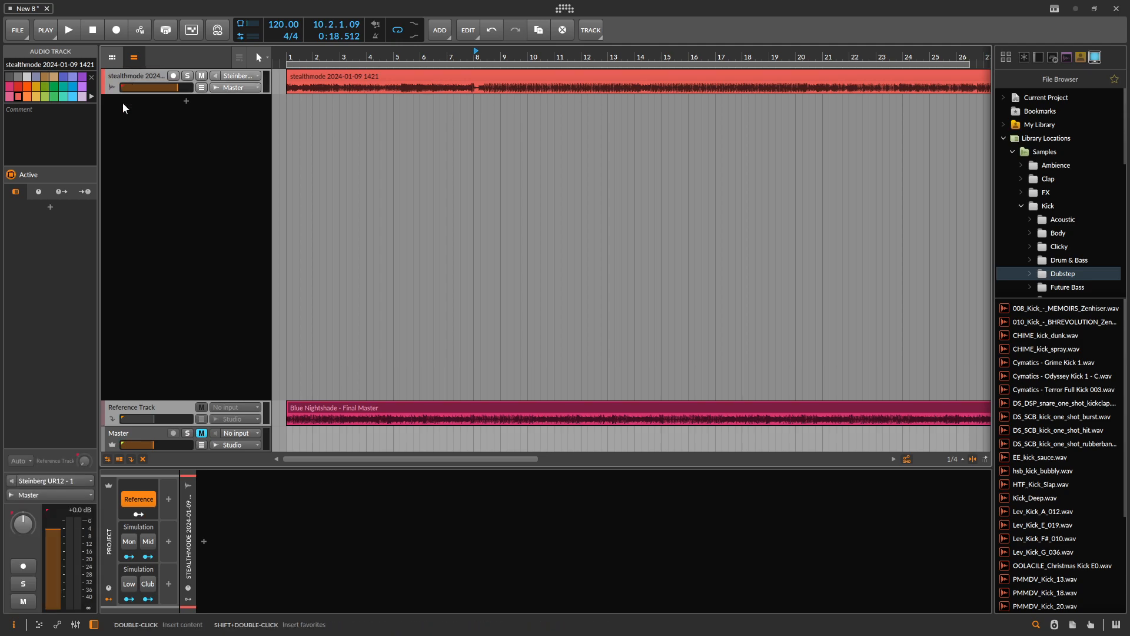
# - Reactivate the Reference Track and expand the Oscilloscopes container on the Master track
pyautogui.click(157, 412)
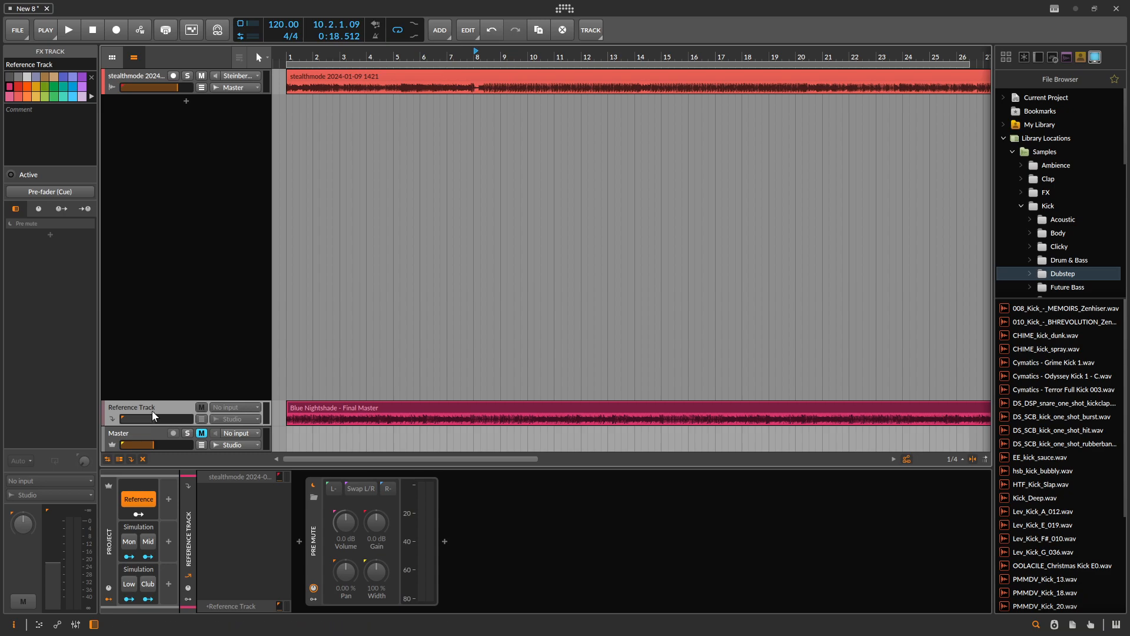
pyautogui.click(131, 432)
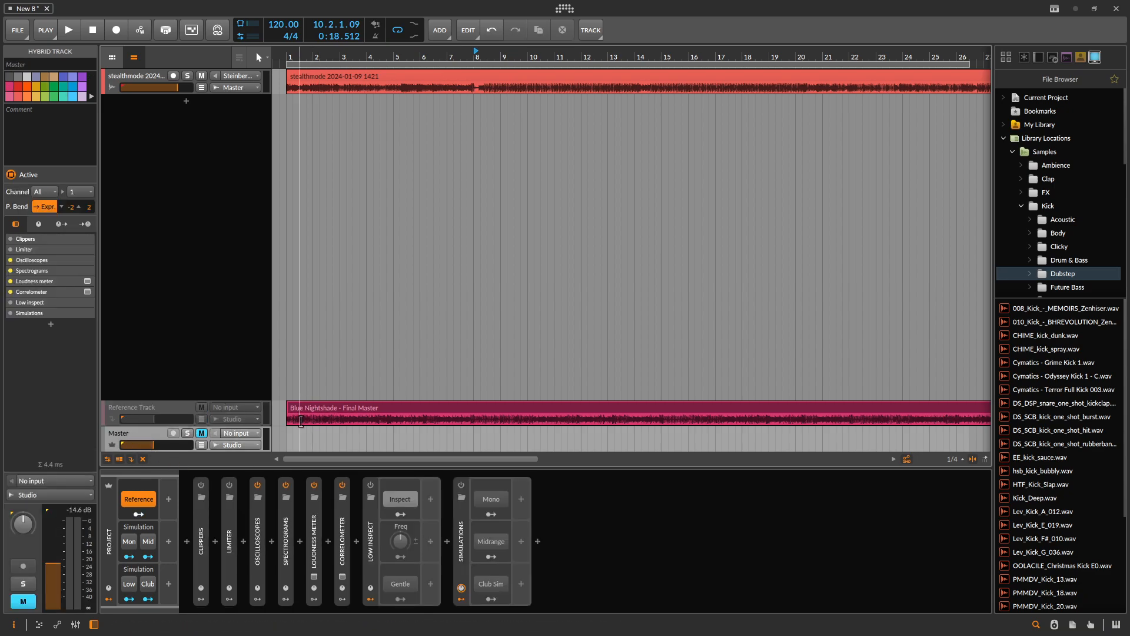
pyautogui.doubleClick(258, 550)
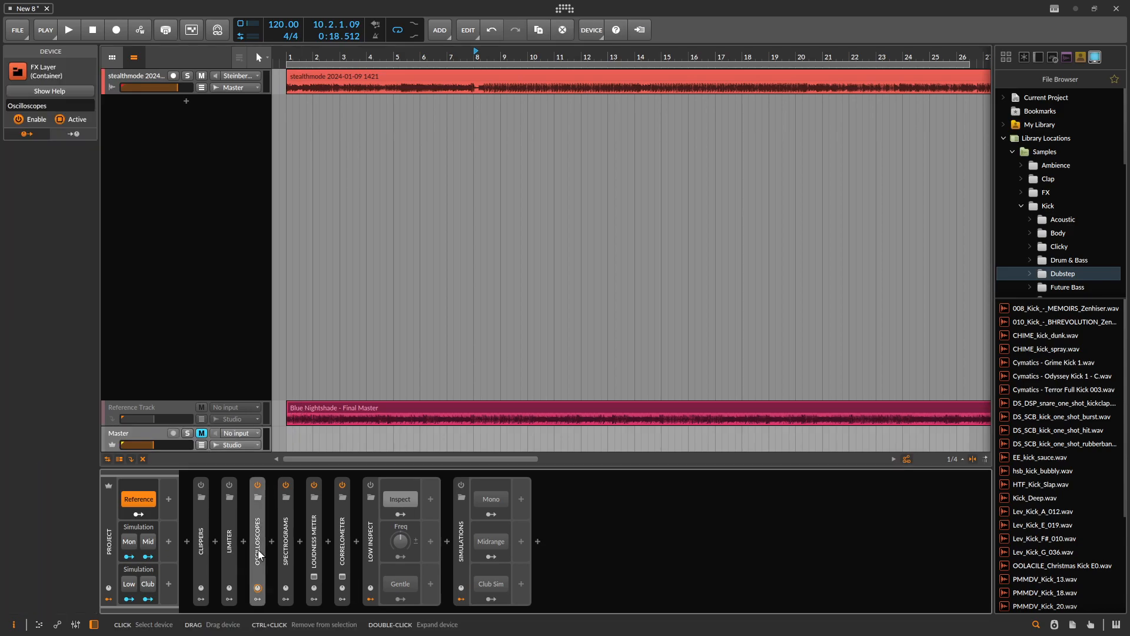
pyautogui.click(177, 406)
pyautogui.rightClick(175, 408)
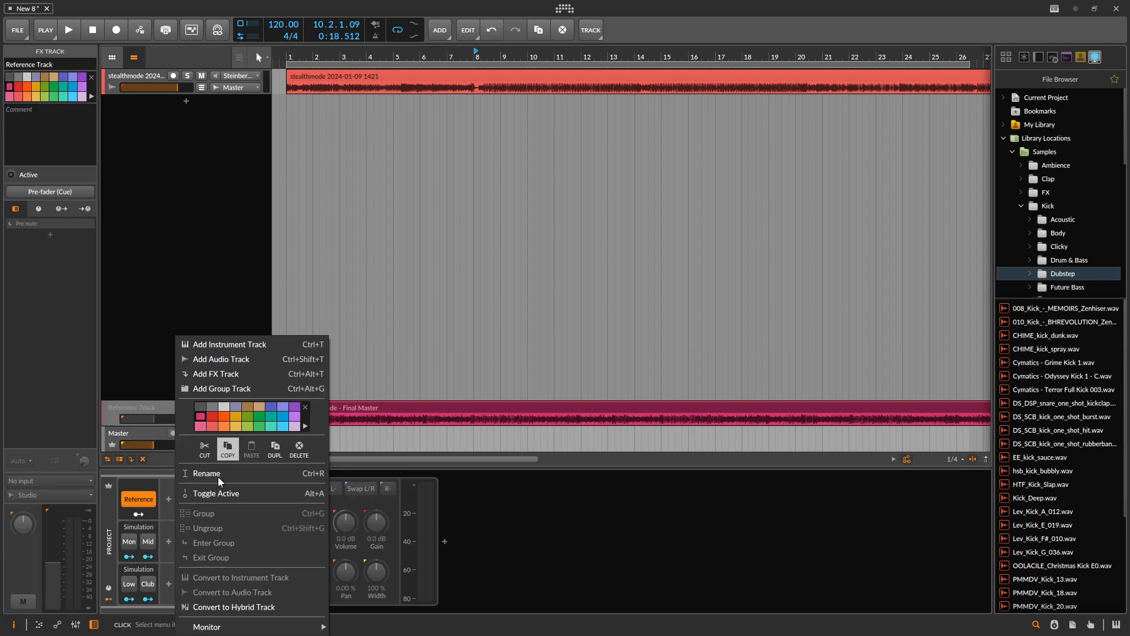
pyautogui.click(150, 432)
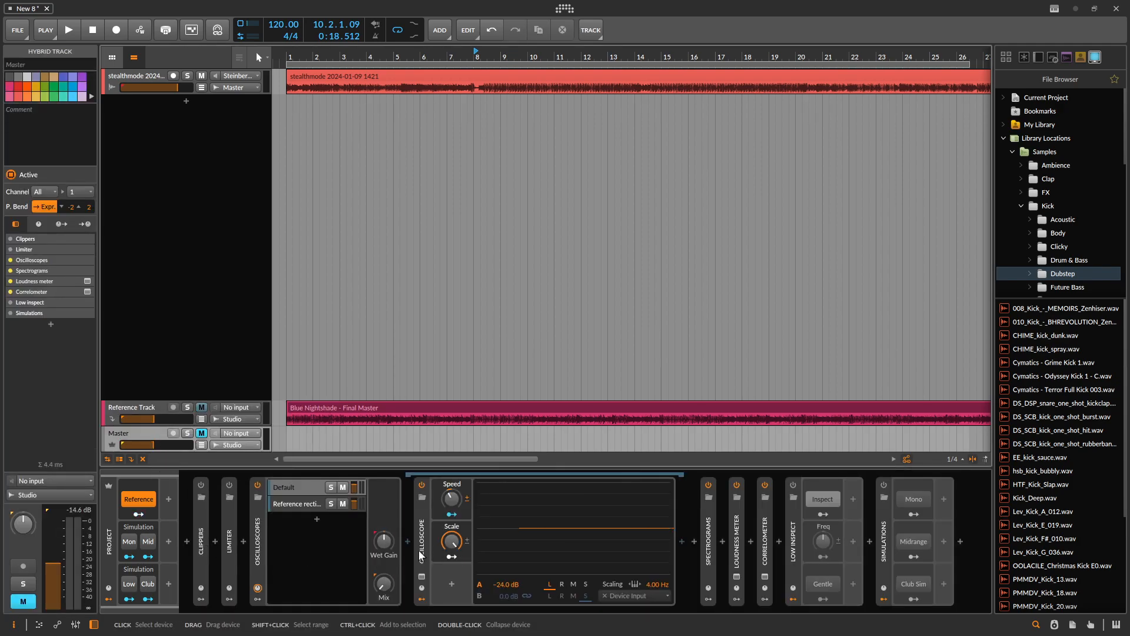
# - Play from the start of the arrangement and compare both tracks' waveforms in the Oscilloscopes container's Reference rectify layer
pyautogui.click(297, 504)
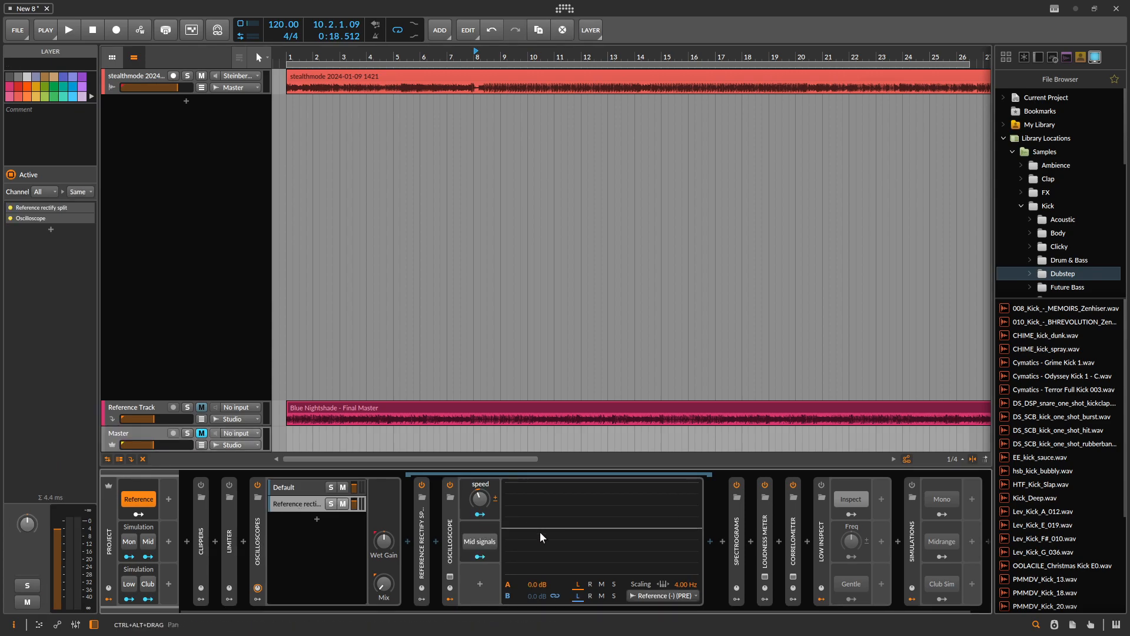
pyautogui.moveTo(289, 88)
pyautogui.mouseDown()
pyautogui.moveTo(491, 80)
pyautogui.moveTo(297, 79)
pyautogui.mouseUp()
pyautogui.click(154, 435)
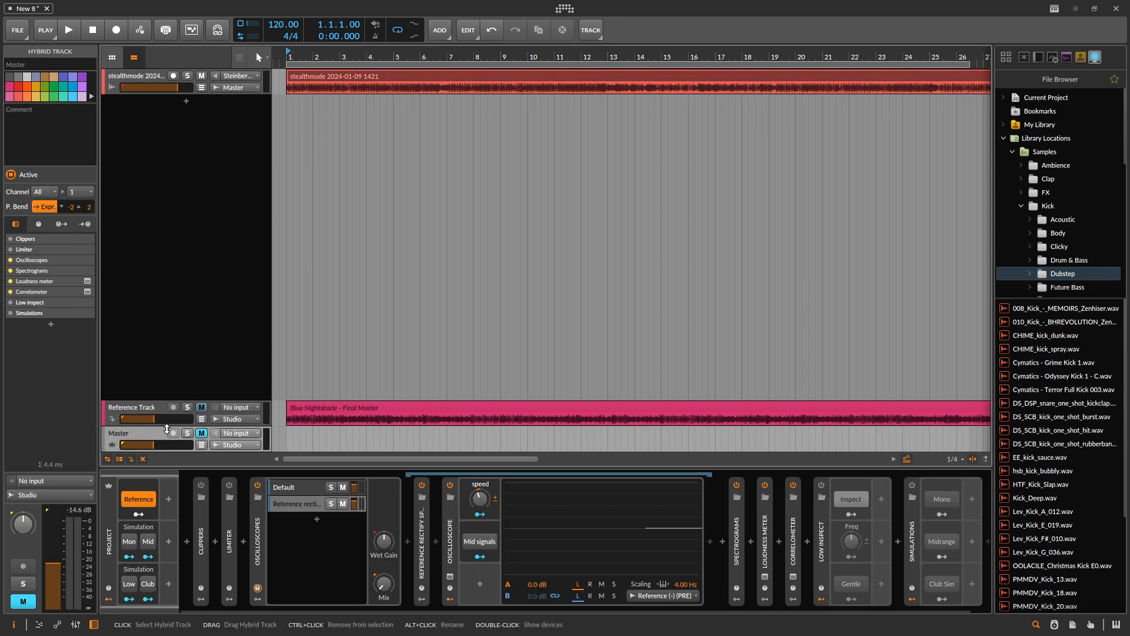
pyautogui.press('space')
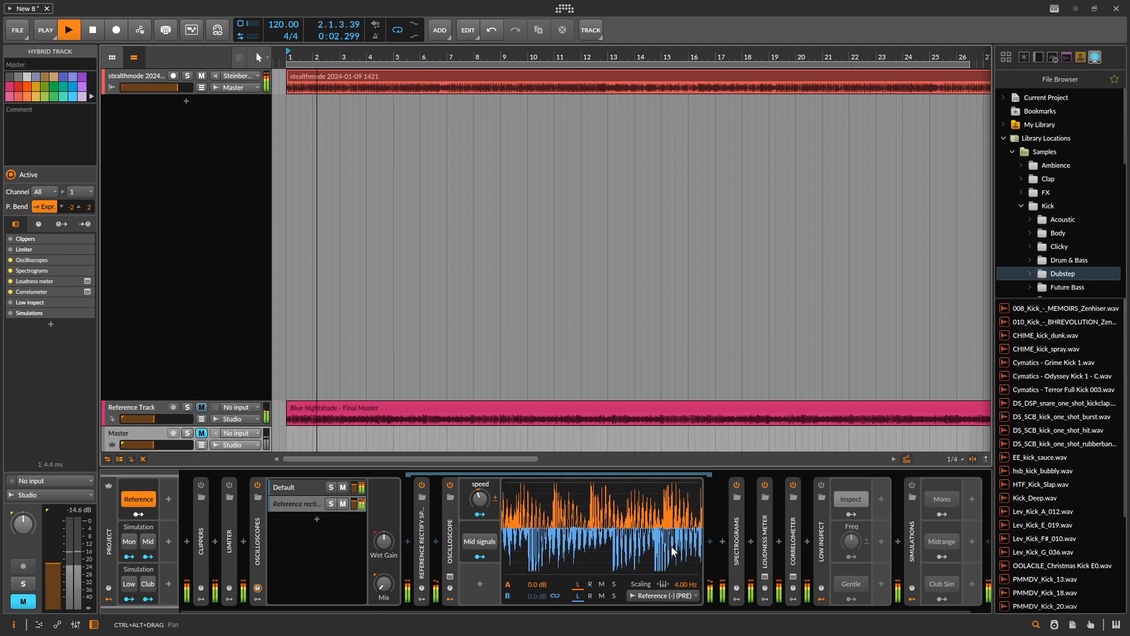
pyautogui.press('space')
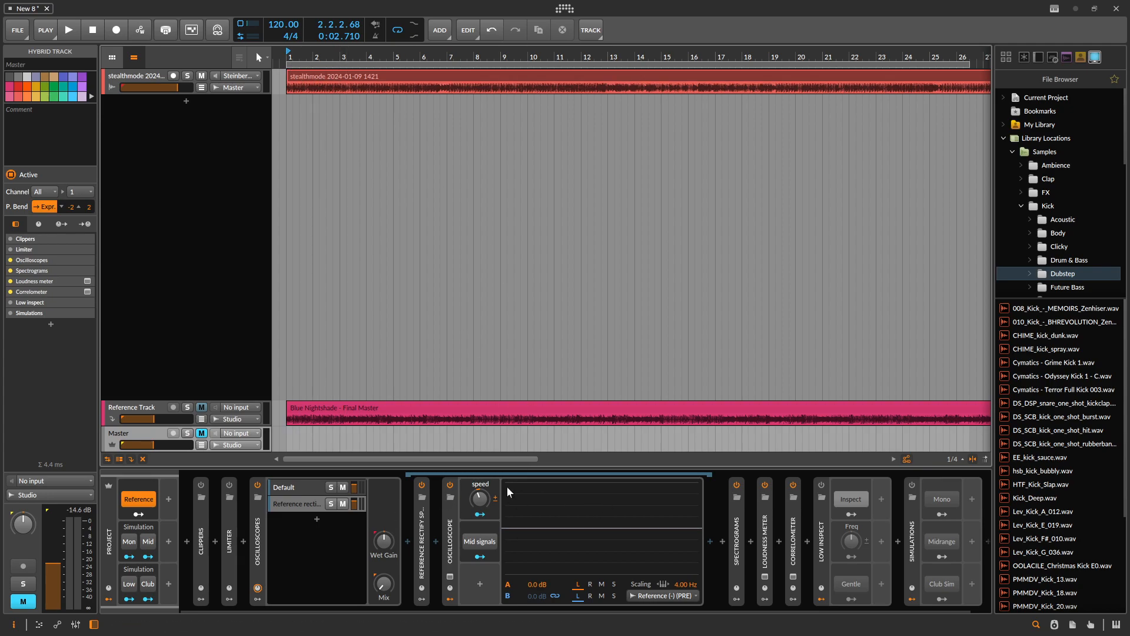
# - Adjust the reference oscilloscope's speed and toggle Mid signals around playback, and collapse the Oscilloscopes container
pyautogui.click(259, 525)
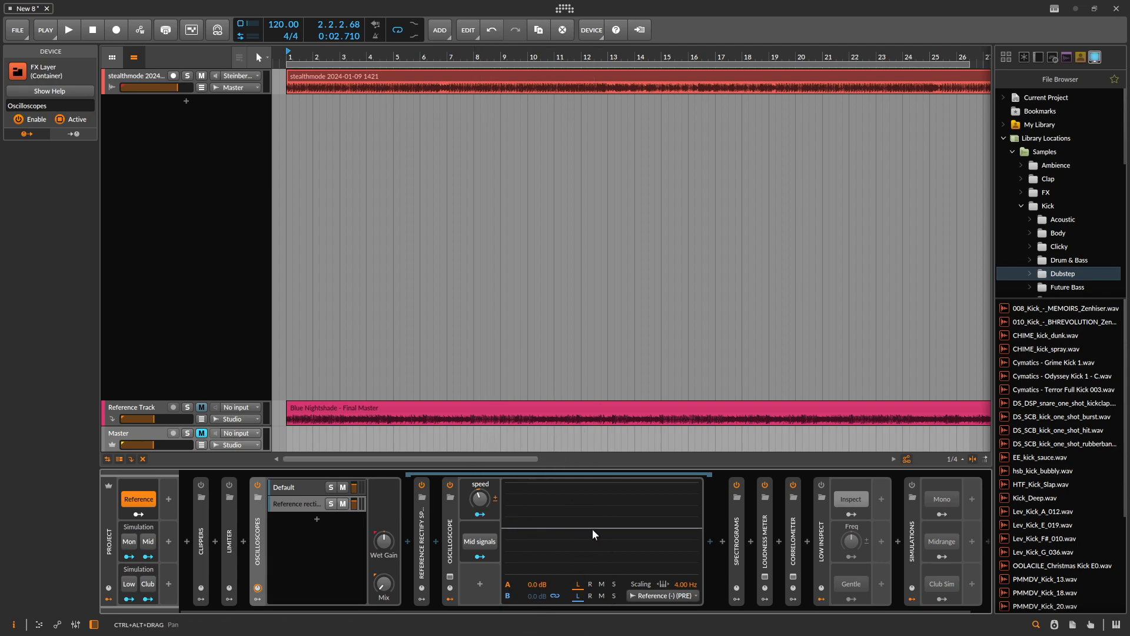
pyautogui.press('space')
pyautogui.moveTo(481, 504)
pyautogui.mouseDown()
pyautogui.moveTo(482, 547)
pyautogui.moveTo(481, 443)
pyautogui.moveTo(481, 491)
pyautogui.mouseUp()
pyautogui.click(481, 541)
pyautogui.press('space')
pyautogui.click(482, 542)
pyautogui.doubleClick(262, 542)
# - Expand the Spectrograms container and play the project to compare the mix and reference curves in its Reference layer
pyautogui.doubleClick(286, 539)
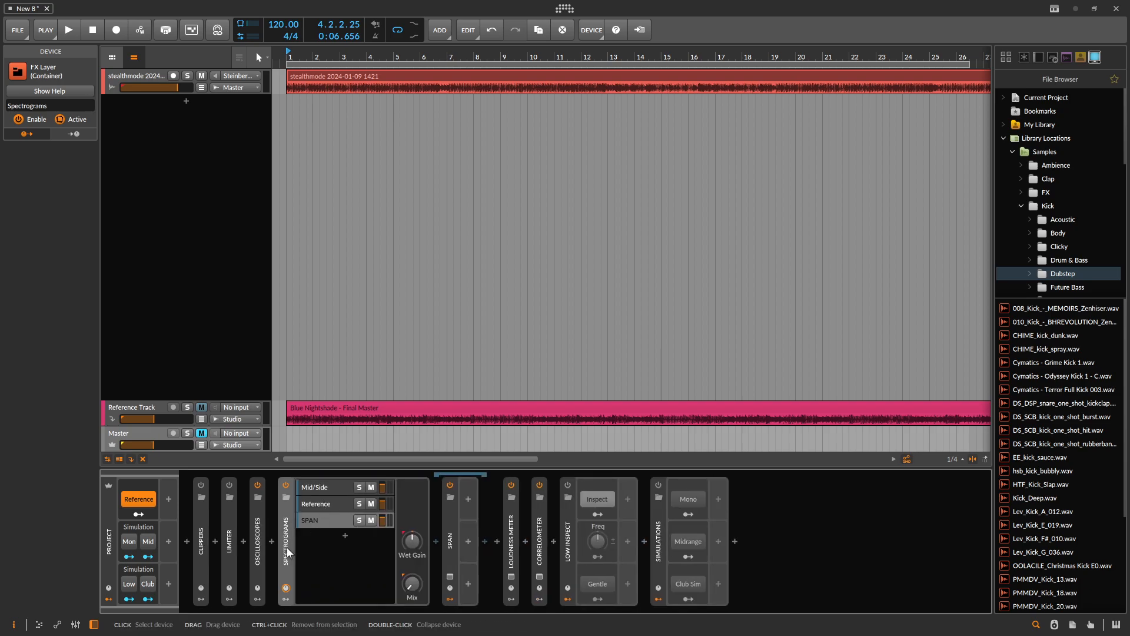
pyautogui.click(314, 505)
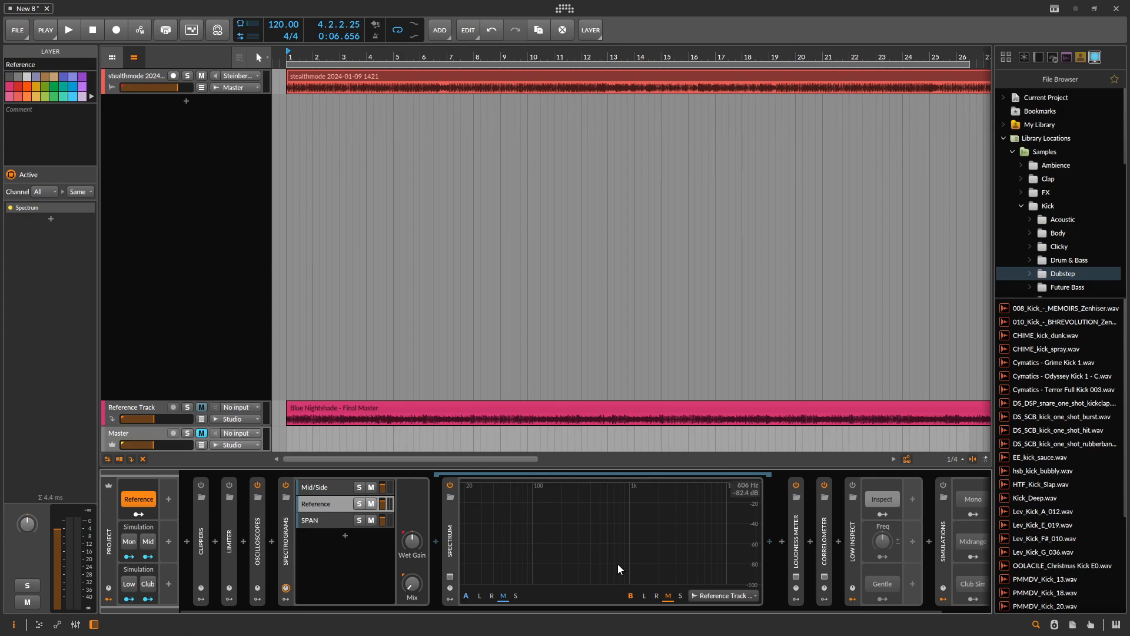
pyautogui.press('space')
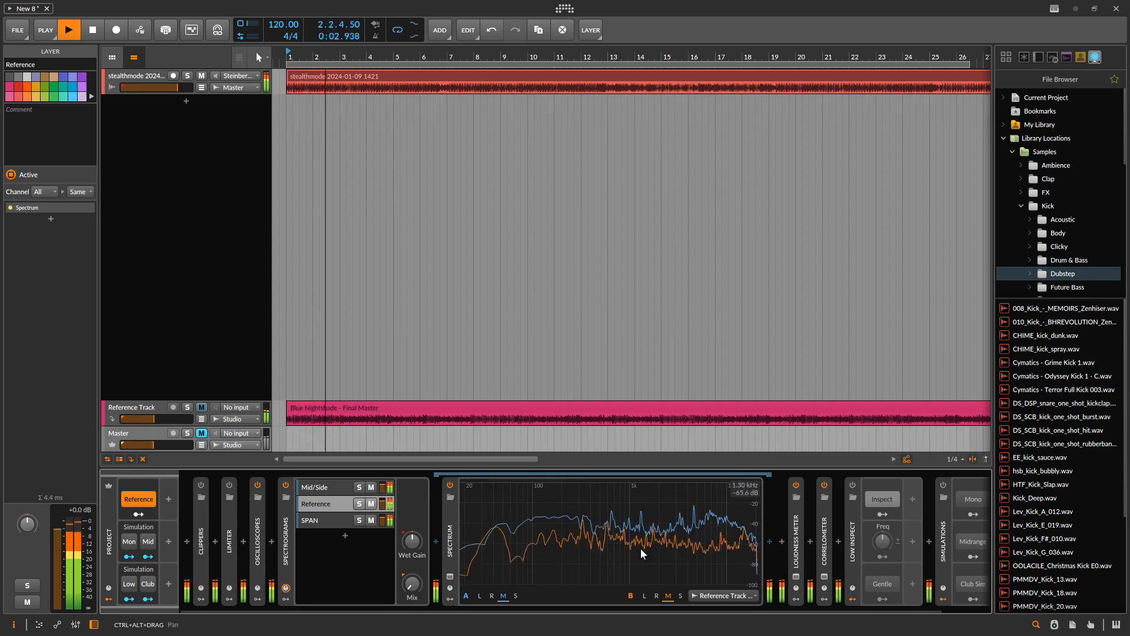
pyautogui.press('space')
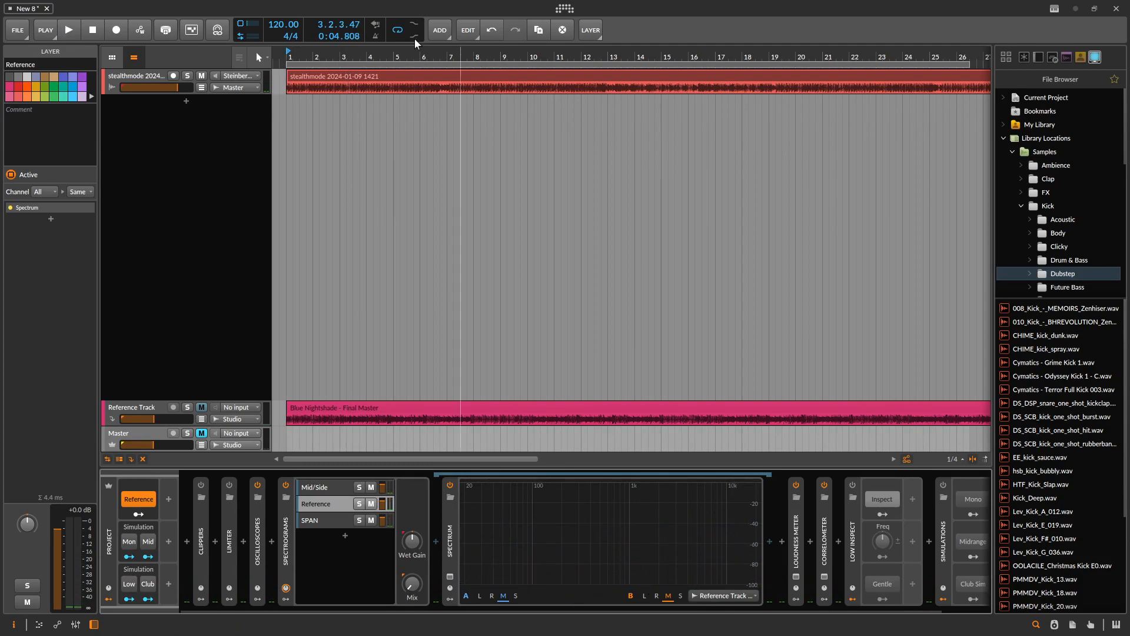
# - Recolor the stealthmode track light blue and the Reference Track orange
pyautogui.click(133, 80)
pyautogui.click(73, 97)
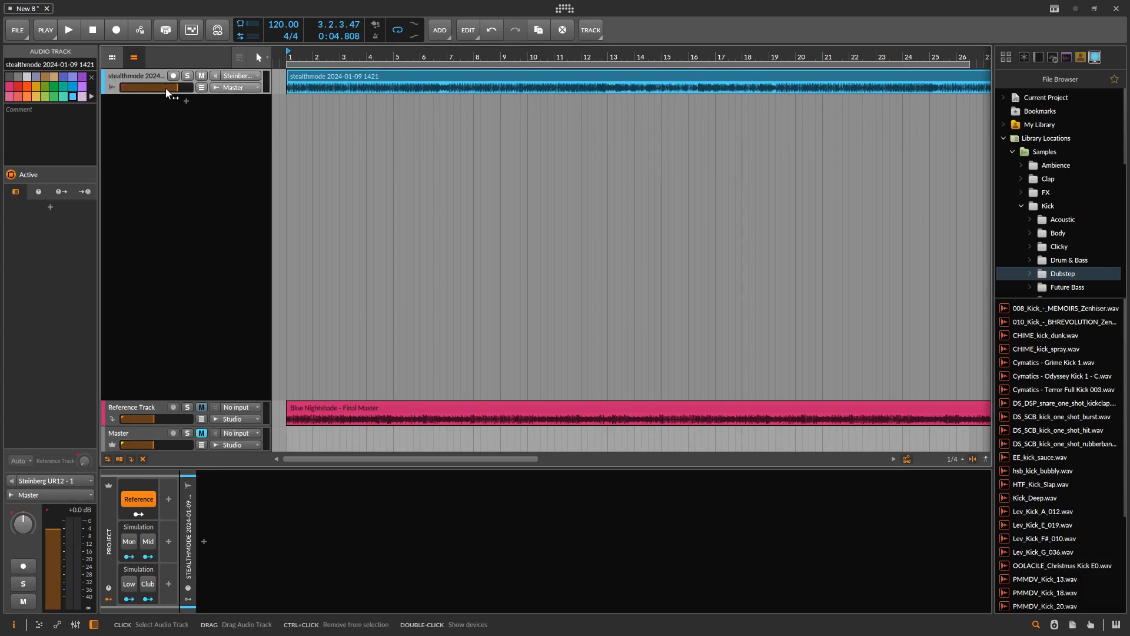
pyautogui.click(139, 409)
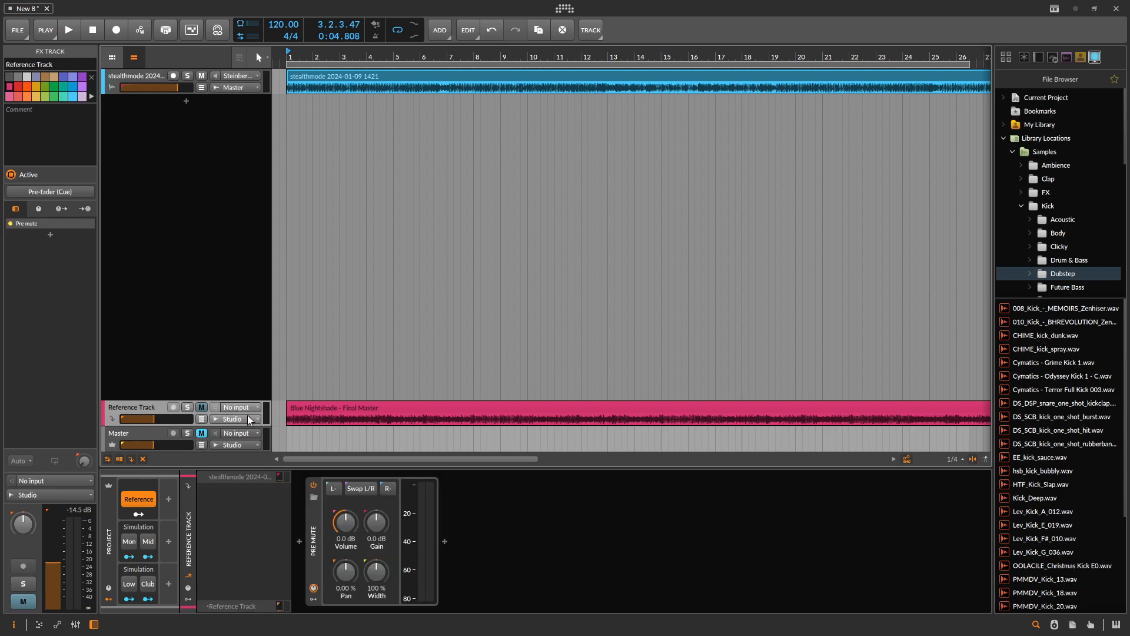
pyautogui.click(27, 86)
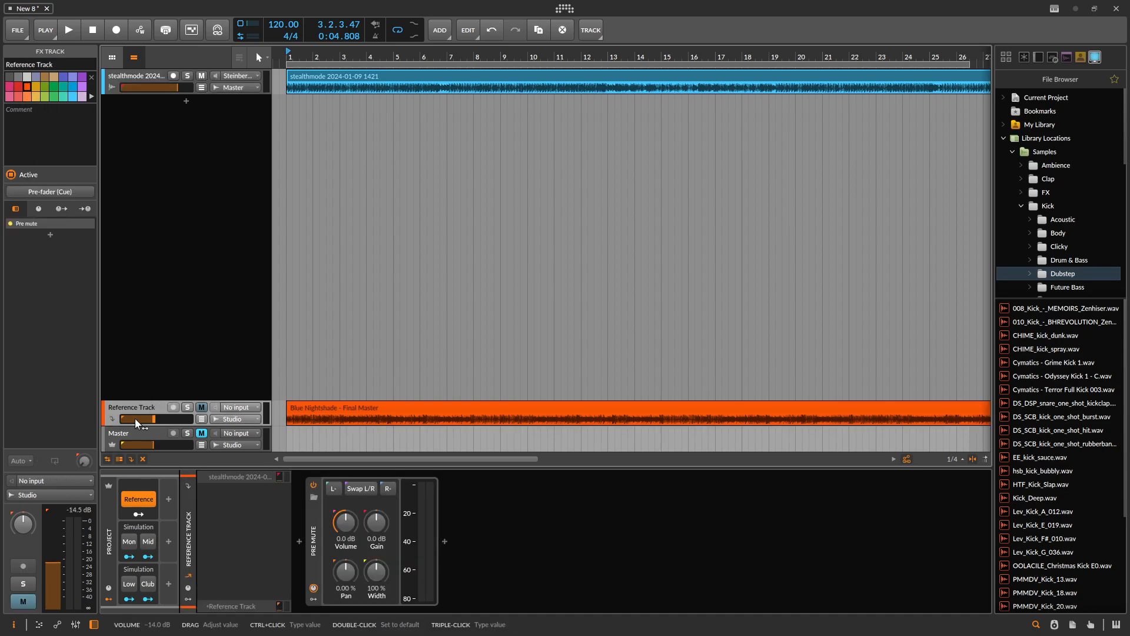
# - Play the project and examine the blue and orange curves in the Master's reference spectrum
pyautogui.click(152, 438)
pyautogui.press('space')
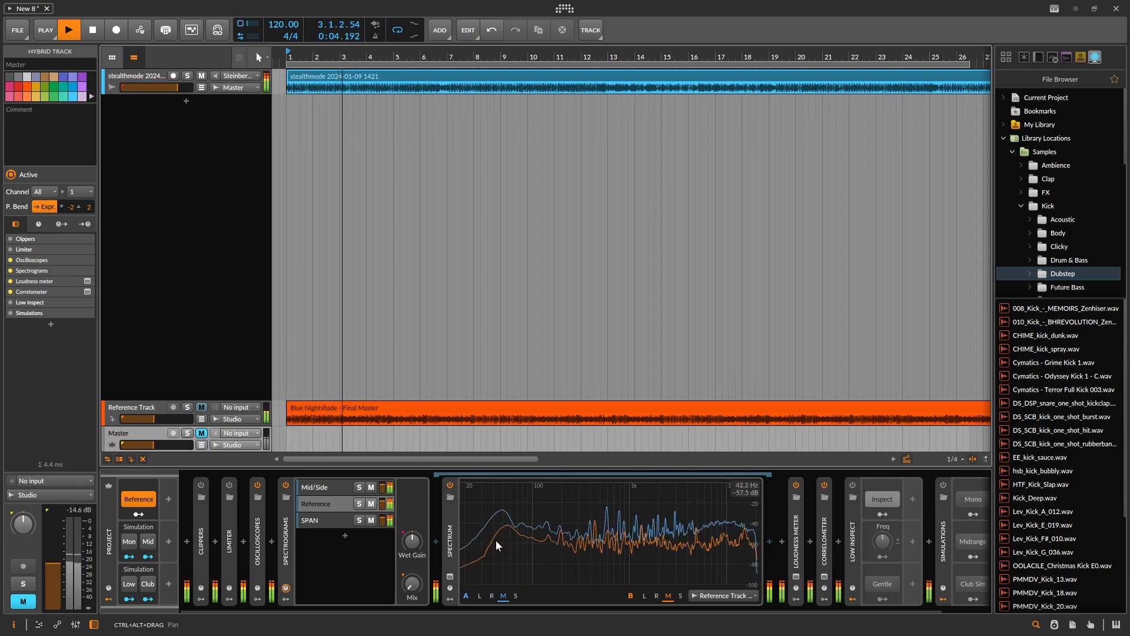
pyautogui.press('space')
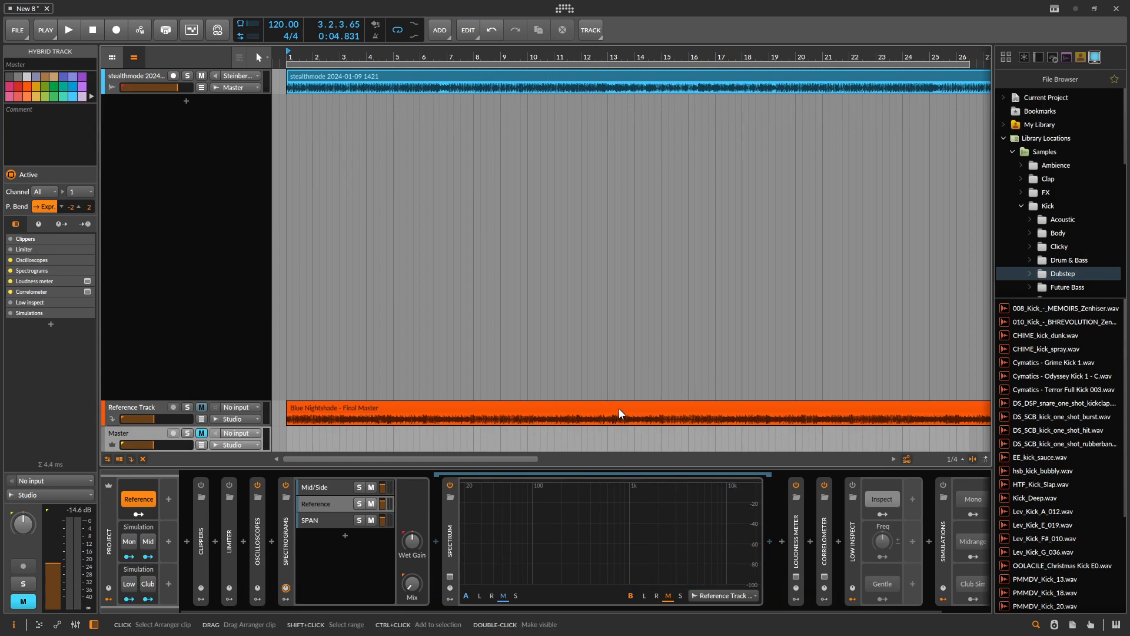
# - During playback, raise the Blue Nightshade clip's gain and lower the stealthmode clip's gain, checking each change in the Master's reference spectrum
pyautogui.press('space')
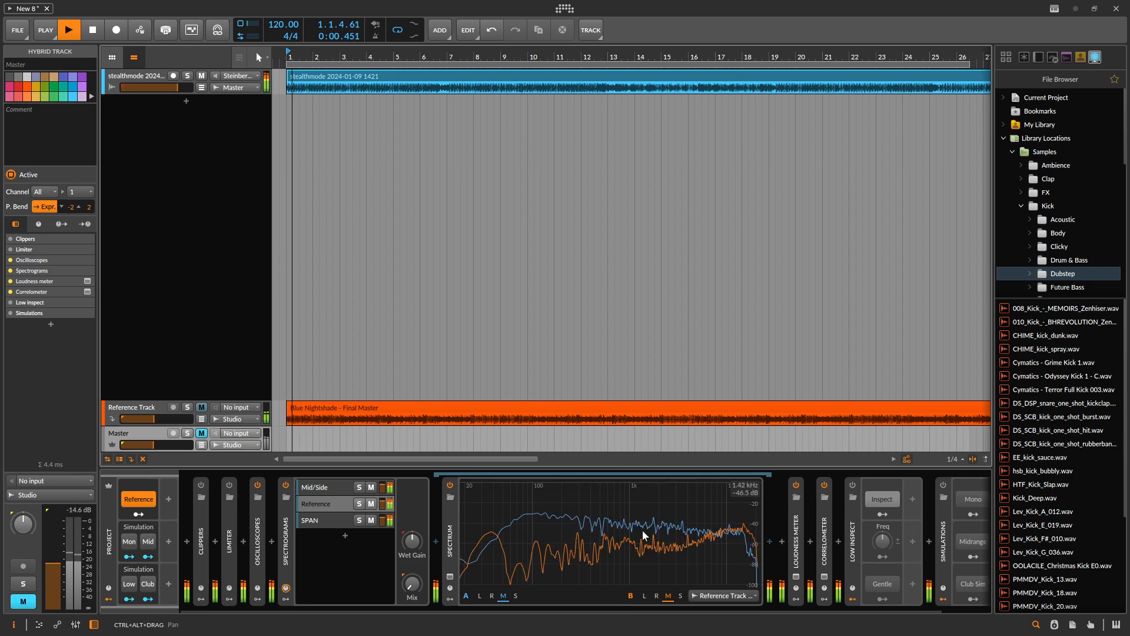
pyautogui.click(533, 413)
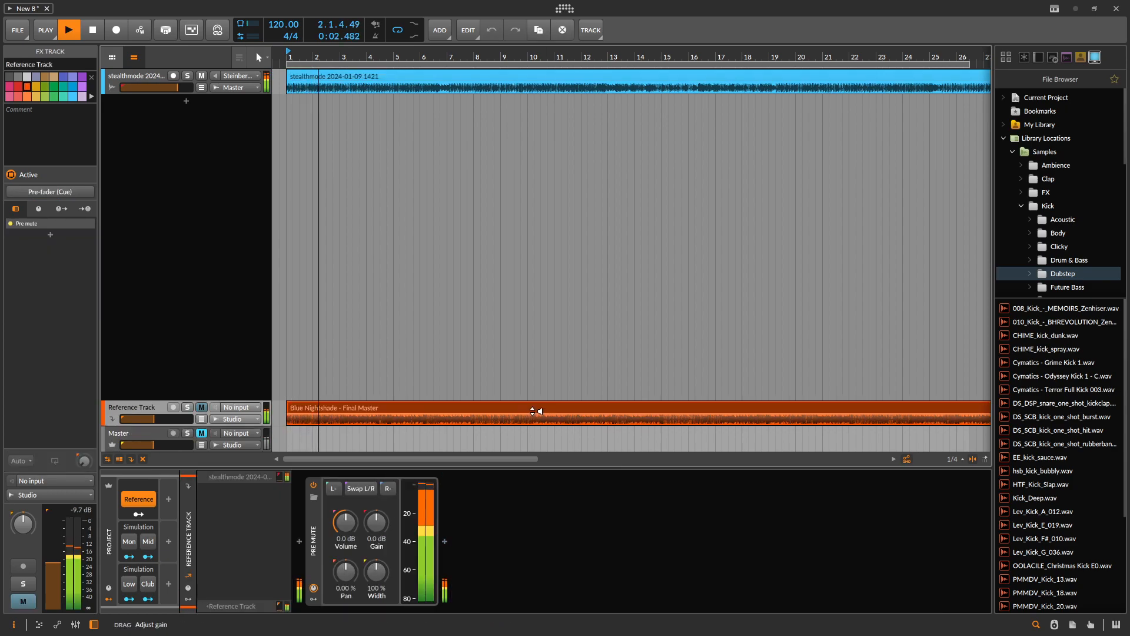
pyautogui.click(138, 436)
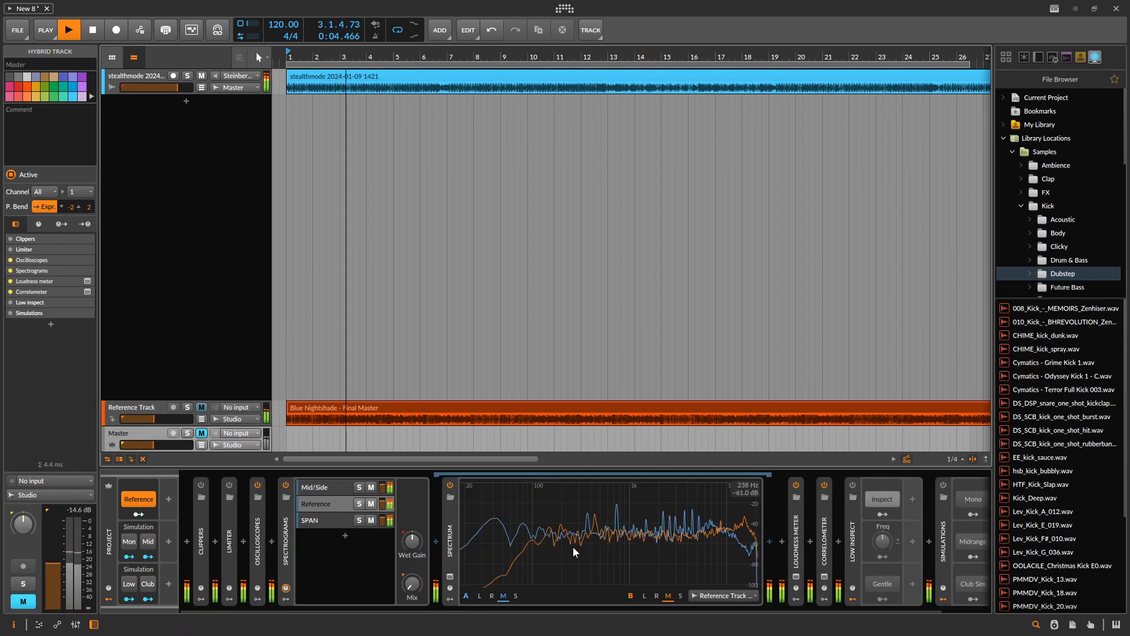
pyautogui.click(401, 86)
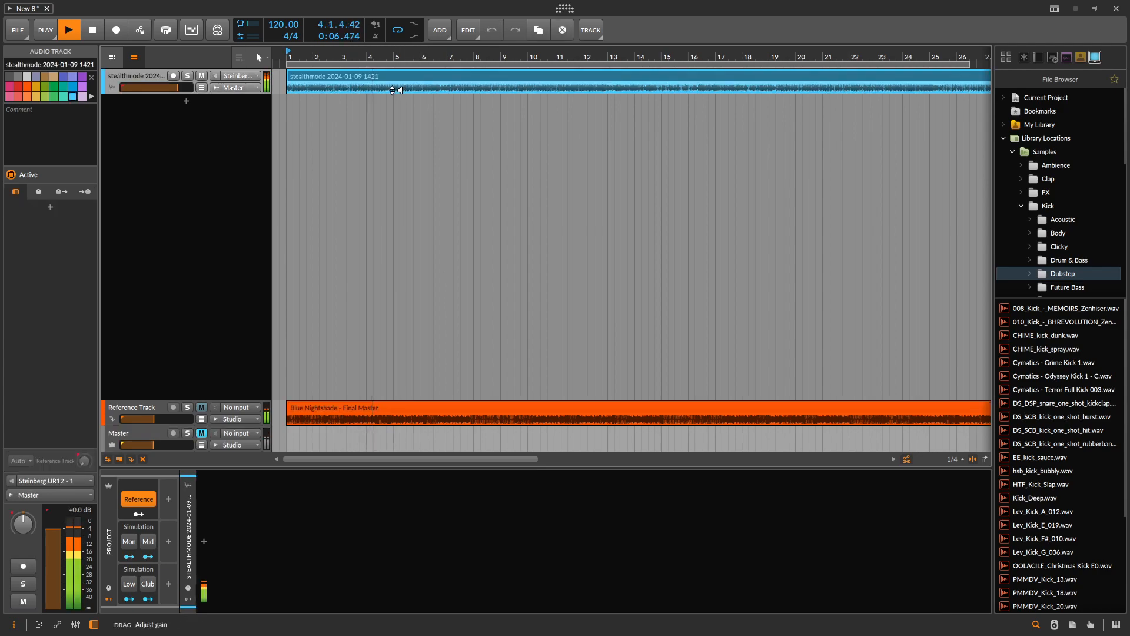
pyautogui.click(154, 437)
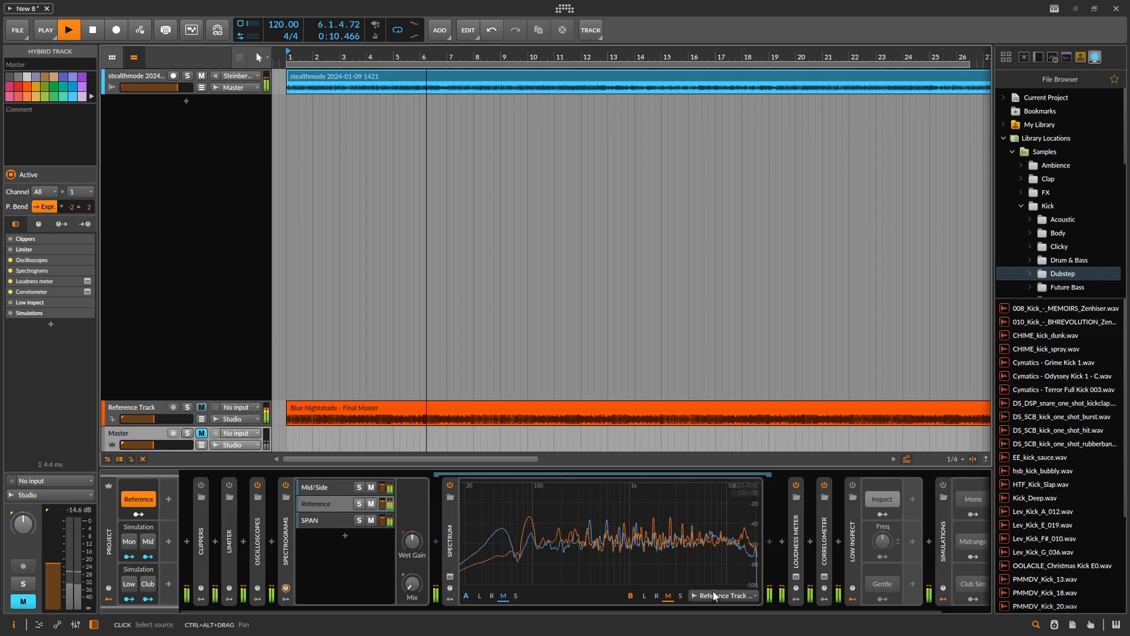
pyautogui.press('space')
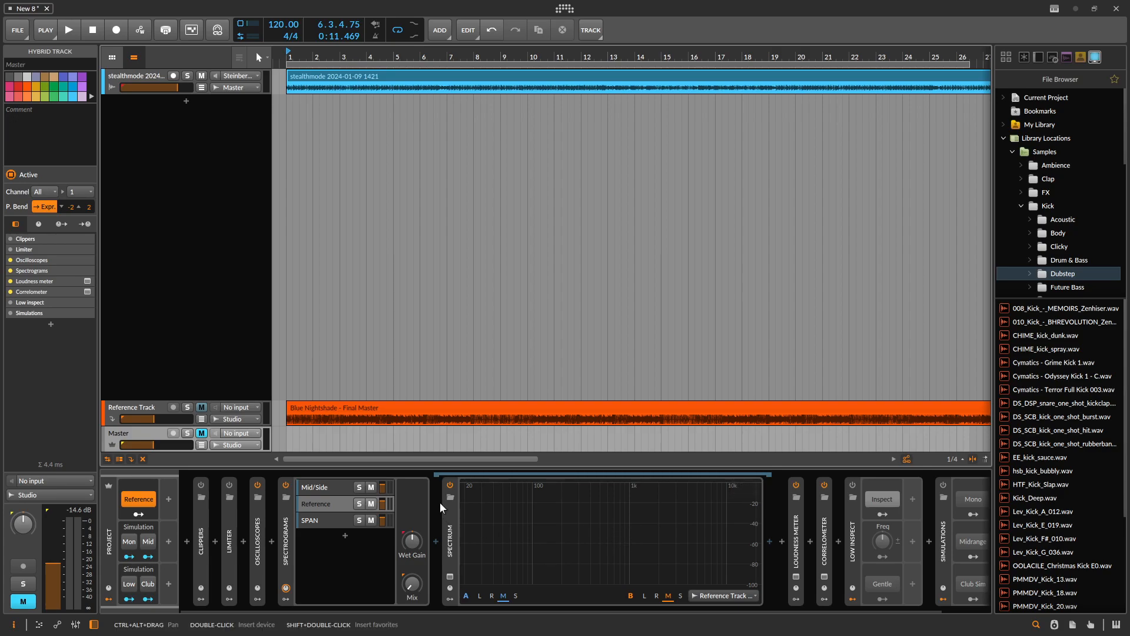
pyautogui.moveTo(715, 522); pyautogui.dragTo(589, 532)
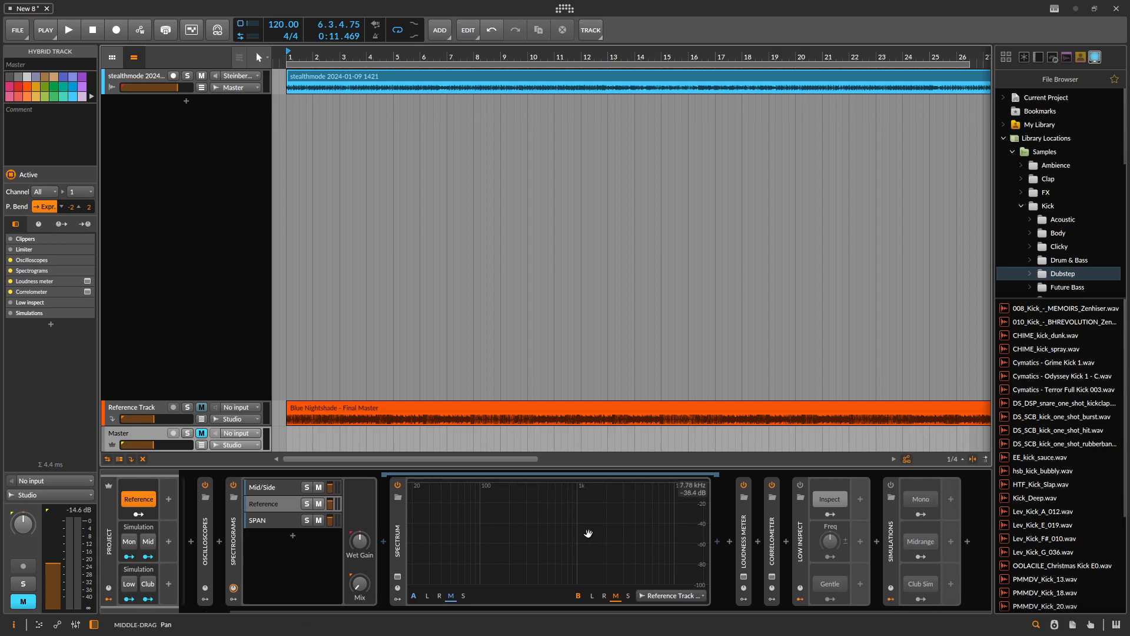
pyautogui.moveTo(589, 532); pyautogui.dragTo(696, 537)
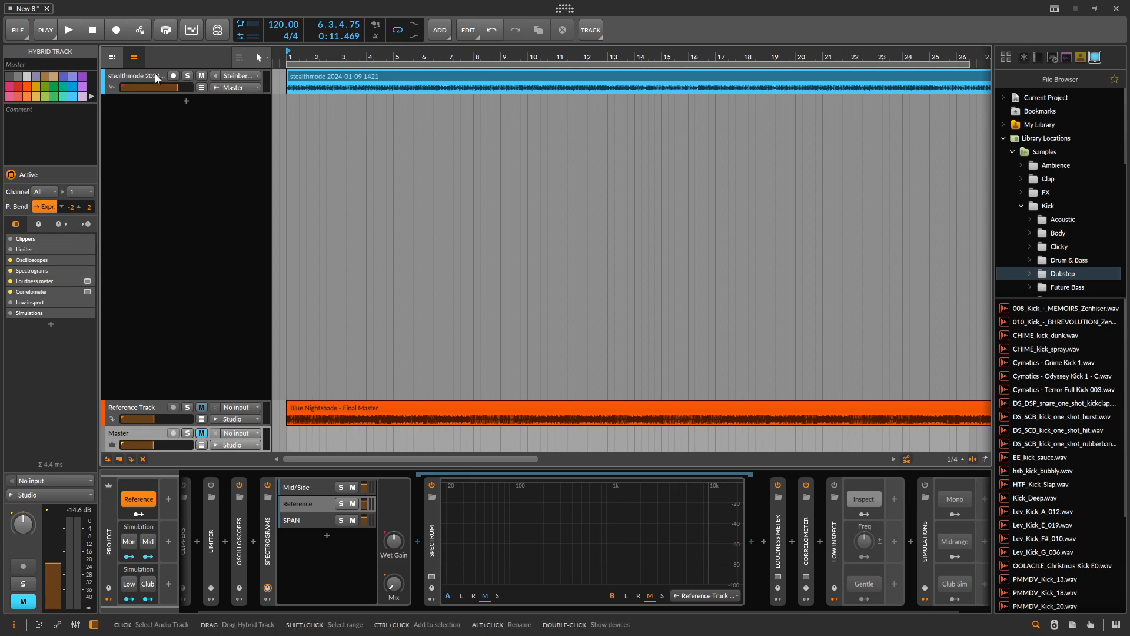
pyautogui.click(120, 85)
pyautogui.click(133, 439)
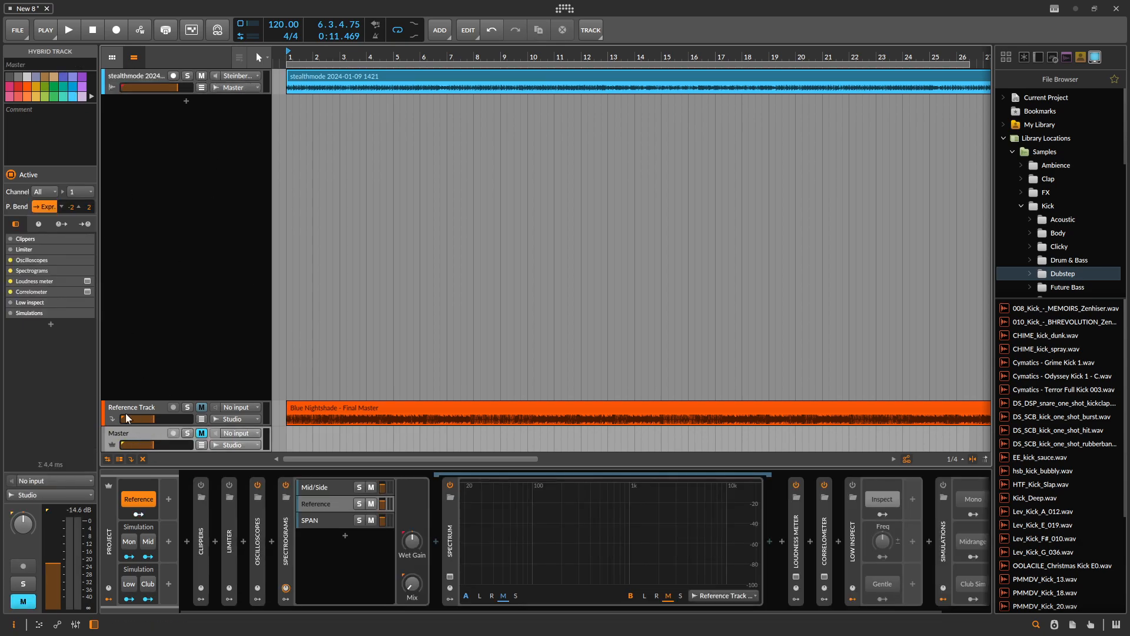
pyautogui.click(128, 408)
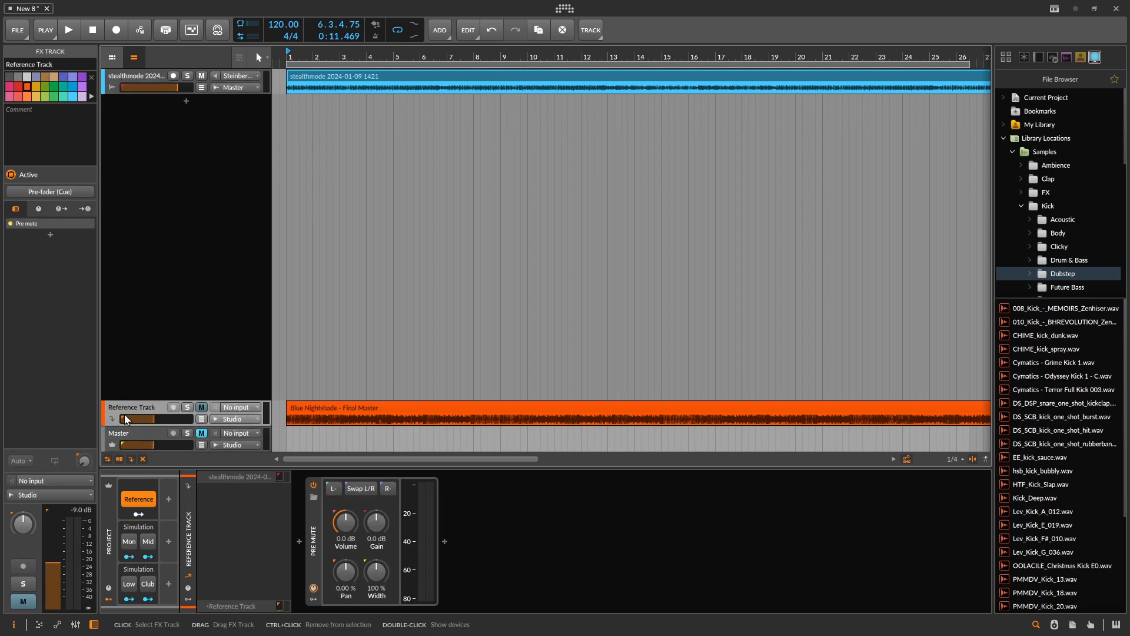
pyautogui.click(144, 435)
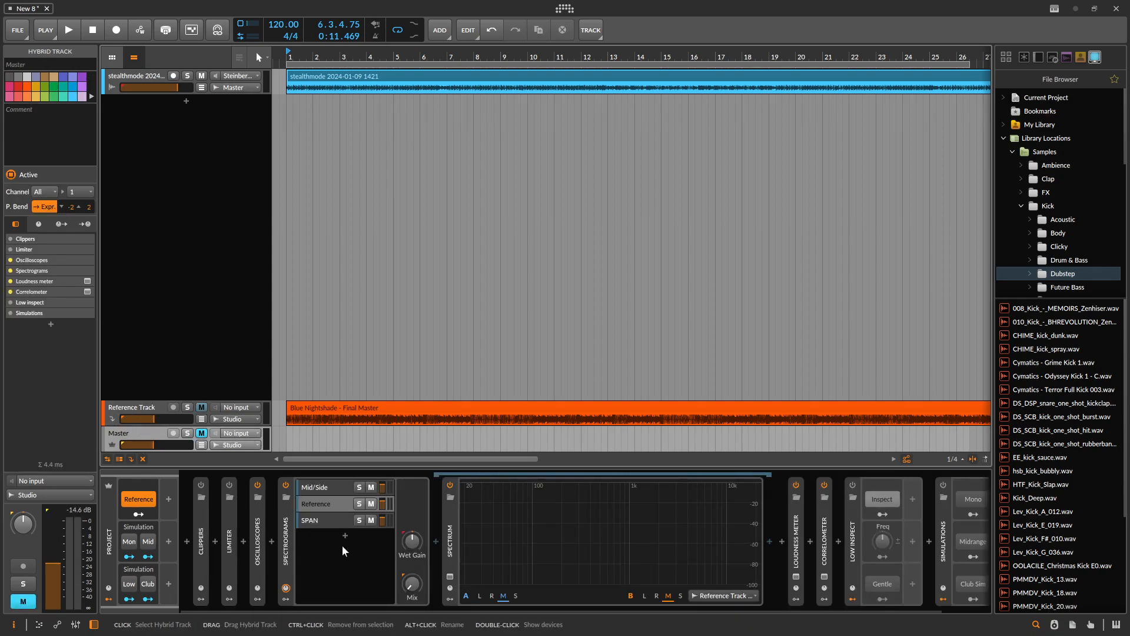